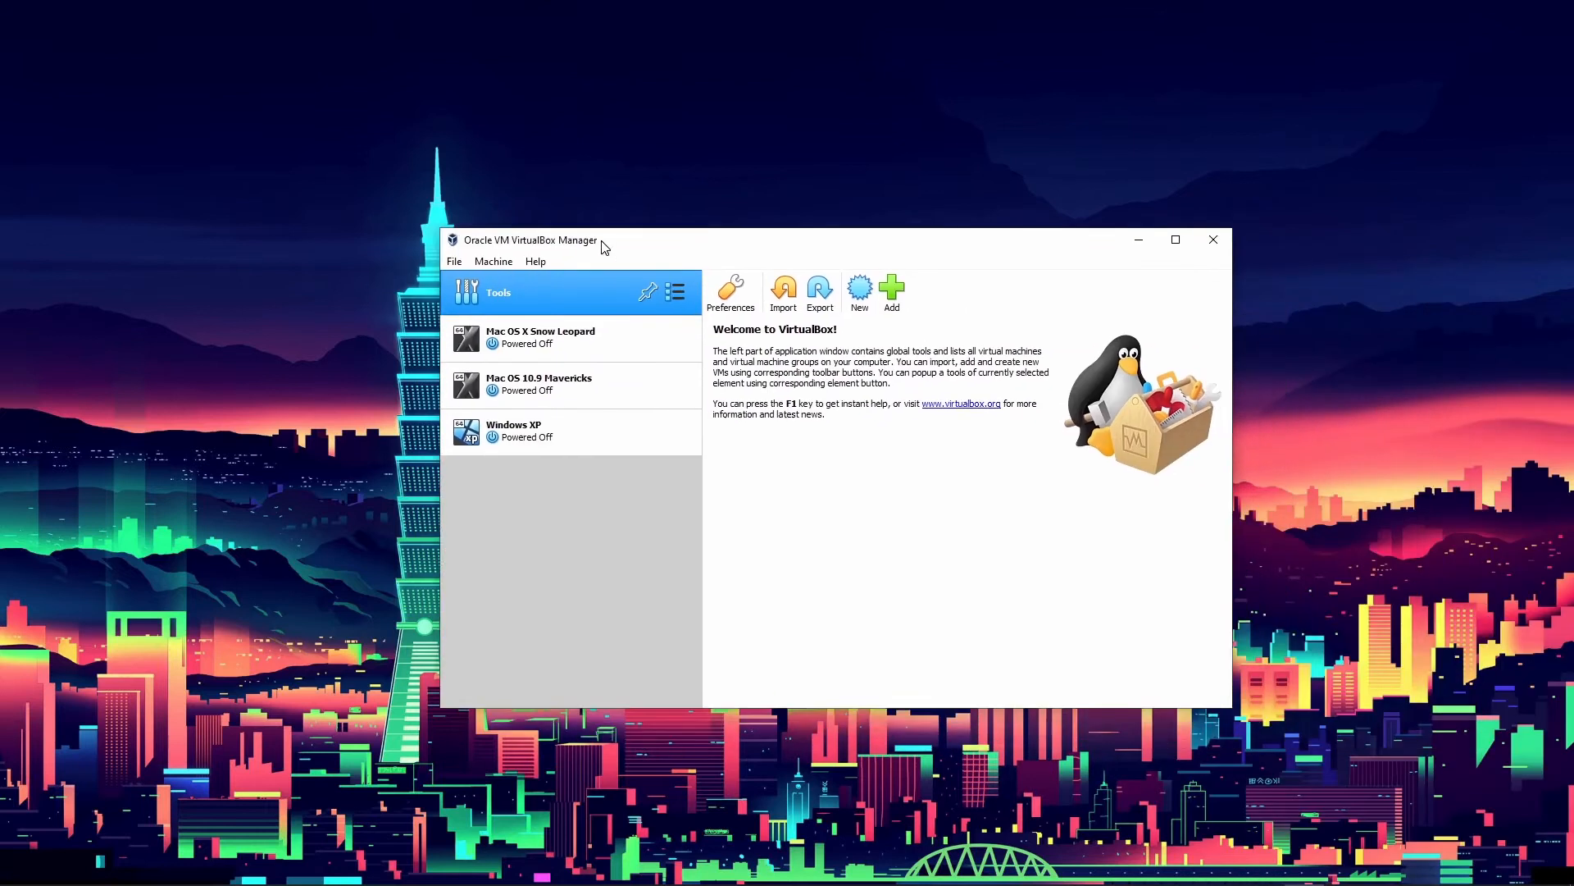
left_click_drag(816, 229, 565, 124)
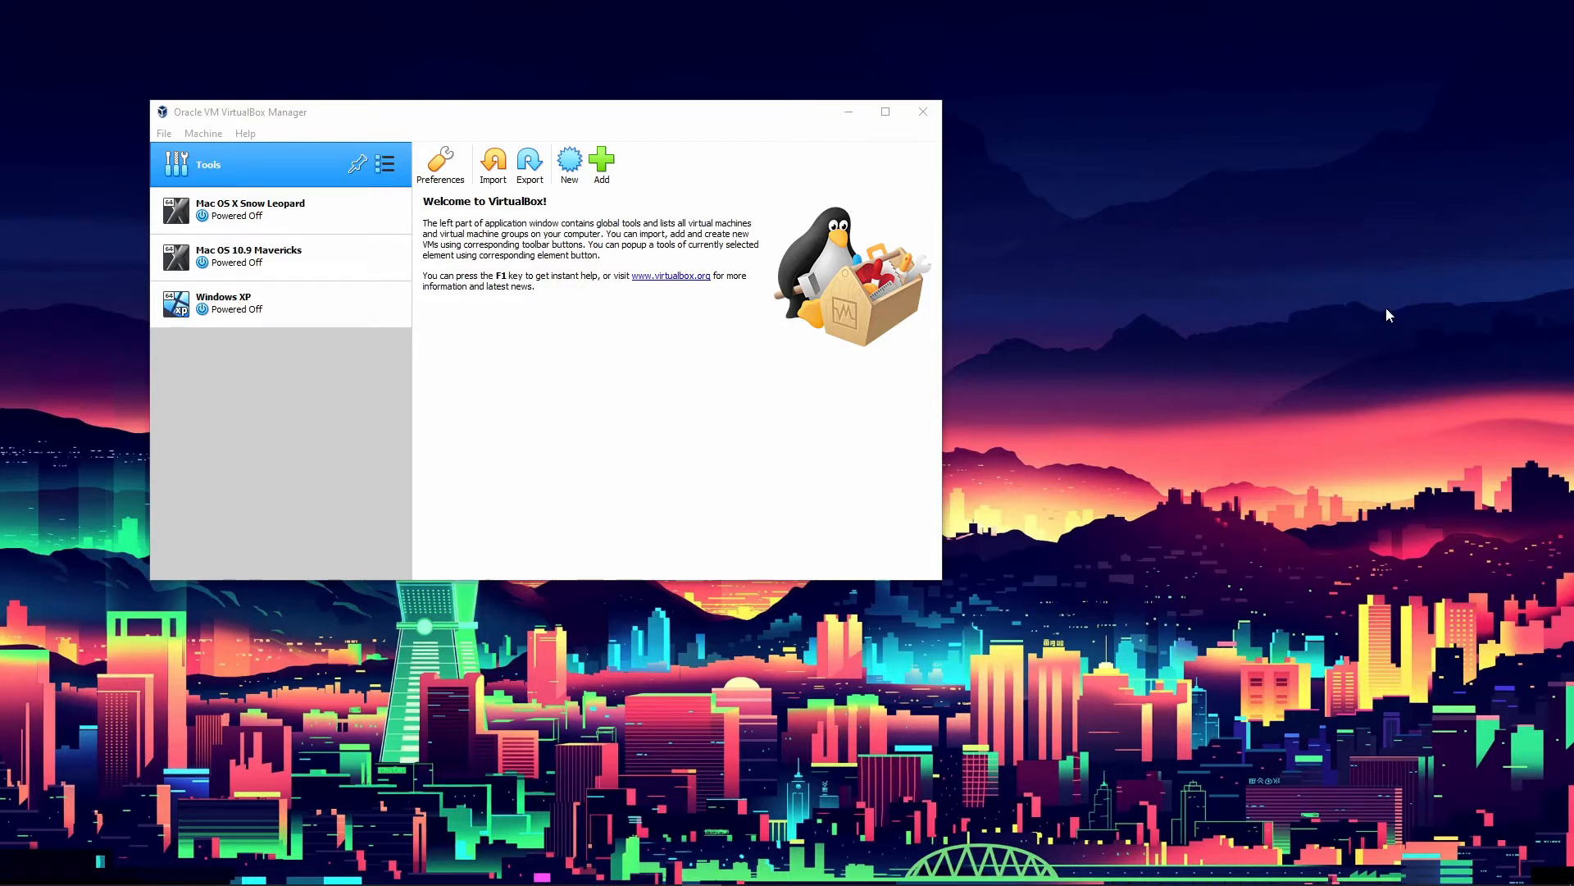
left_click_drag(576, 117, 835, 168)
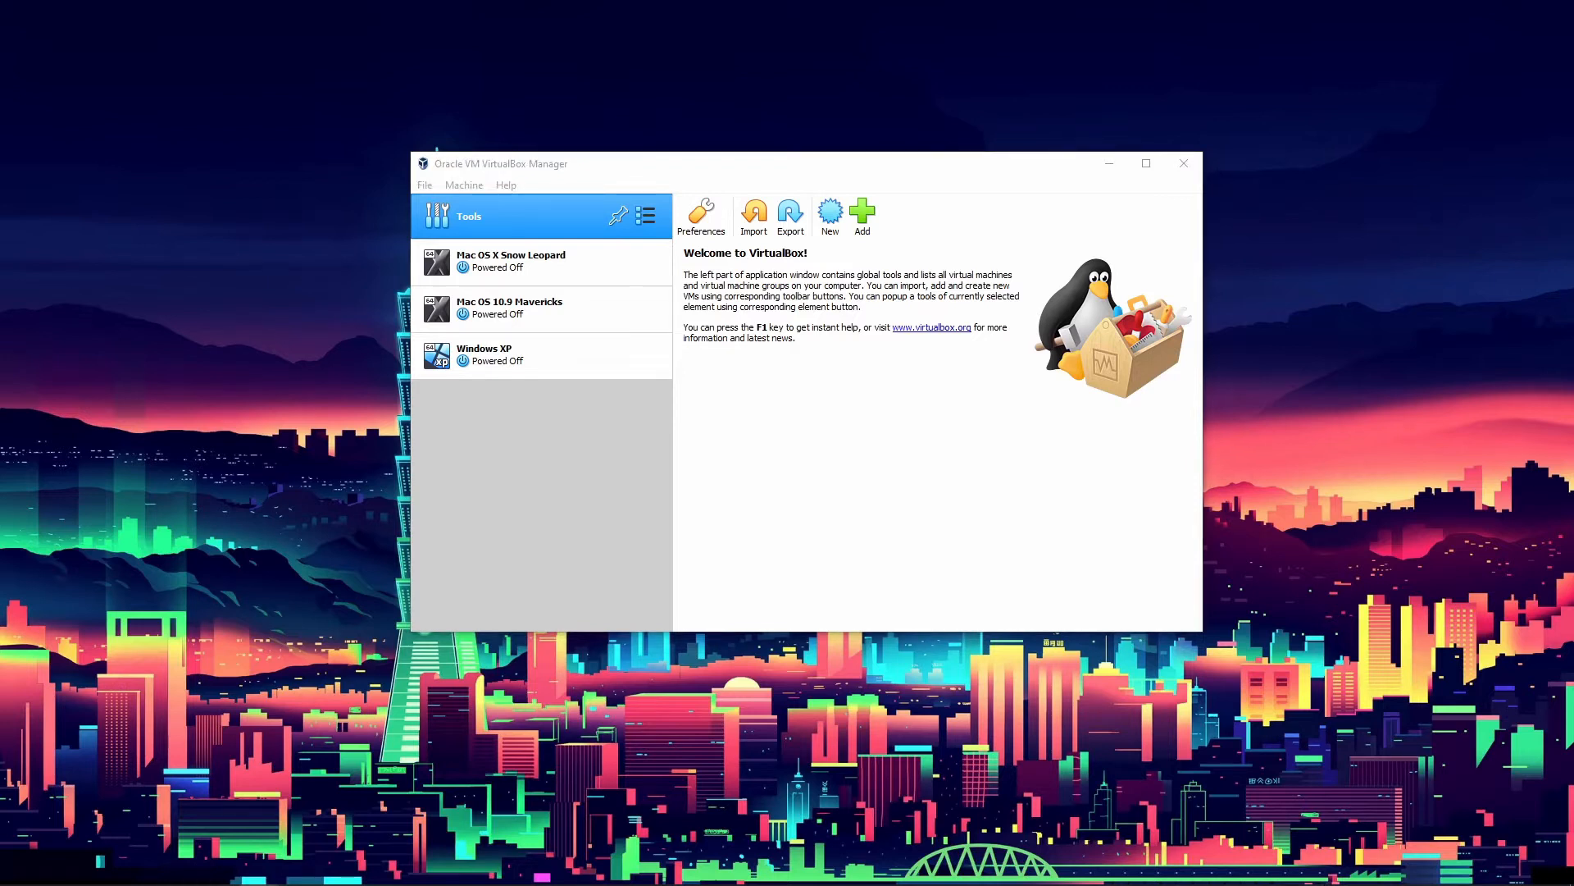
left_click(872, 393)
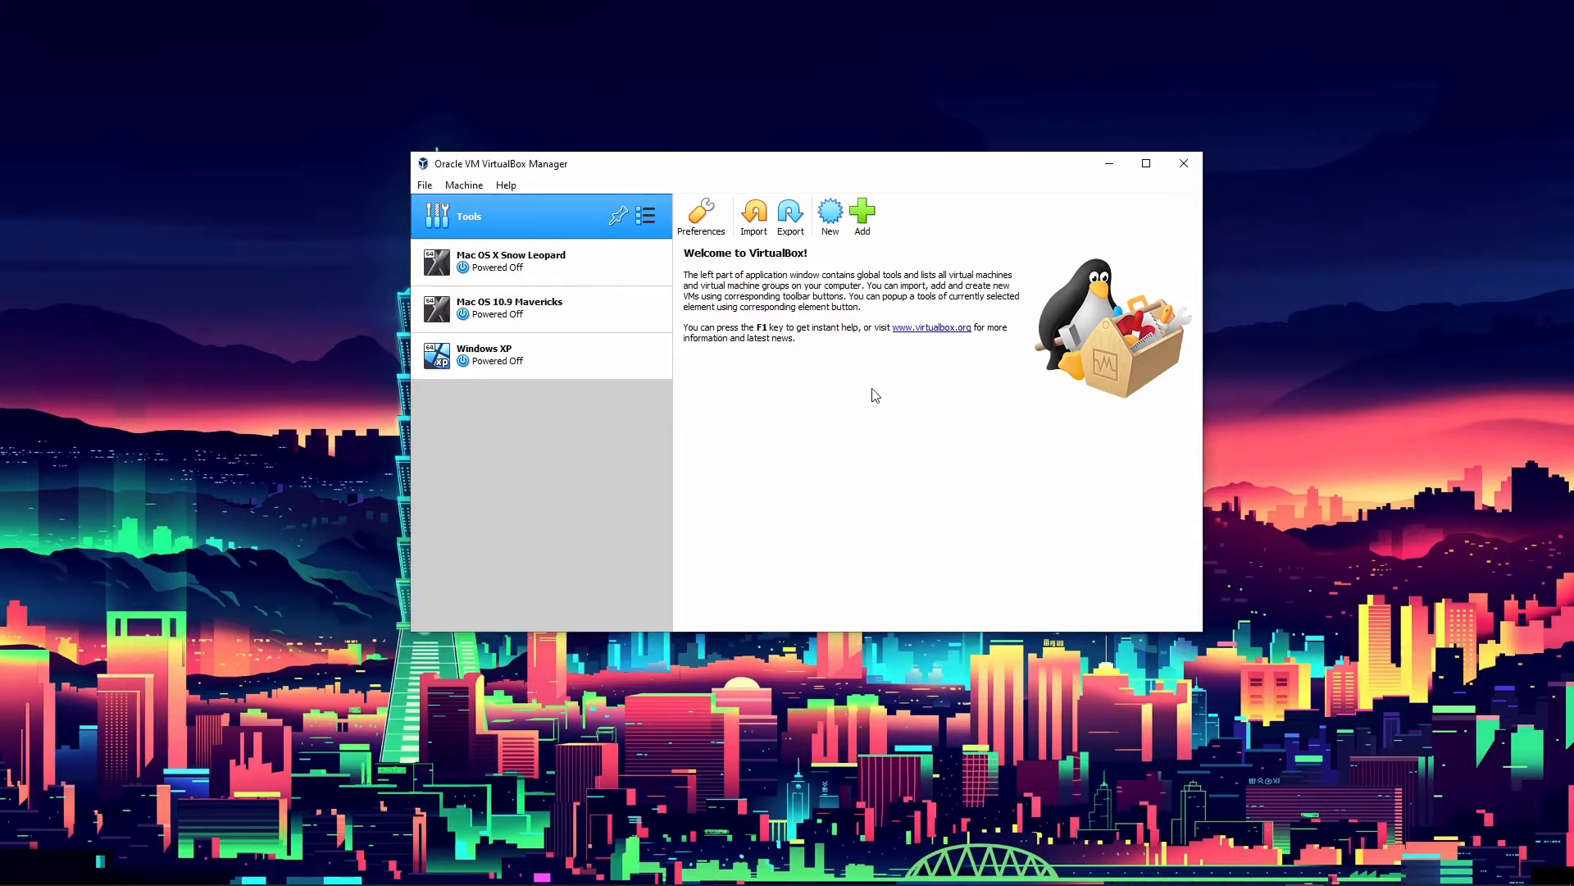
Start creating a new virtual machine with the creation wizard in guided mode
left_click(830, 213)
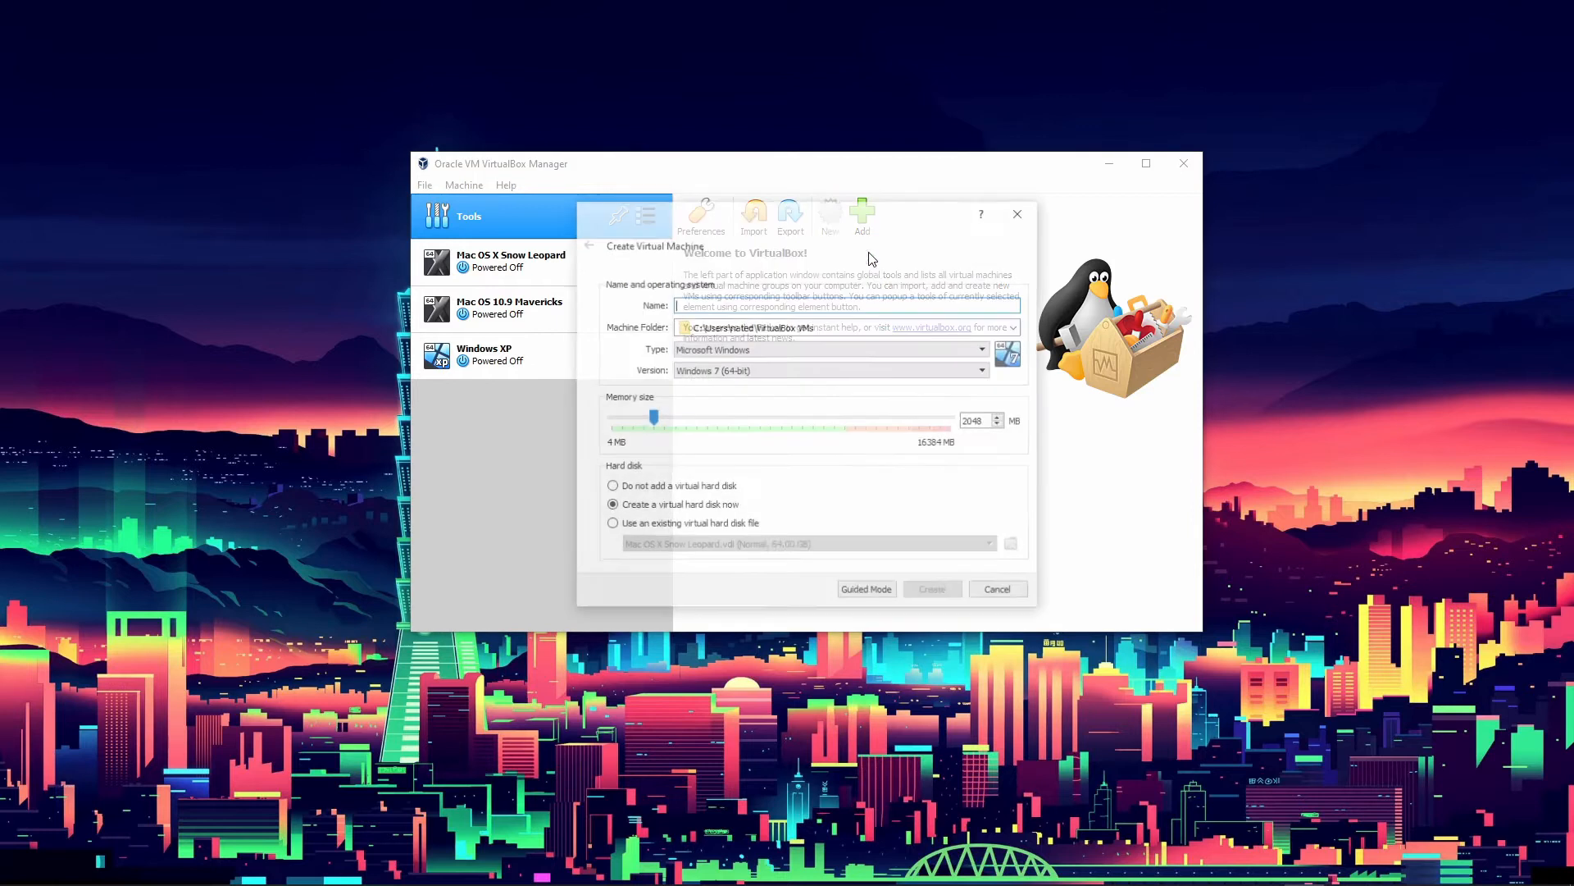
left_click(868, 592)
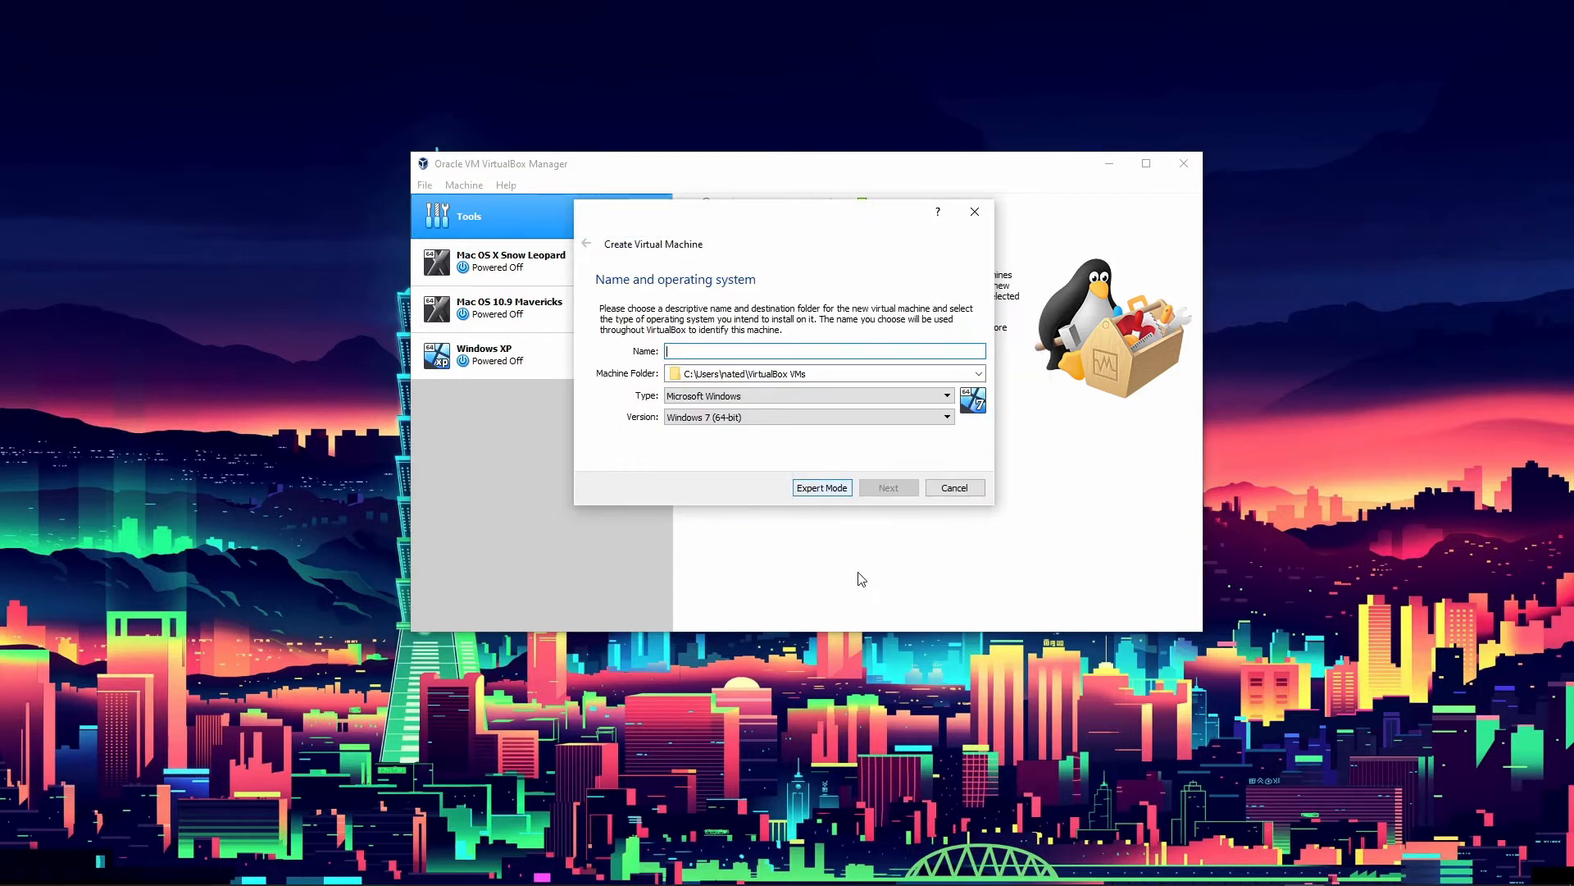
left_click(819, 492)
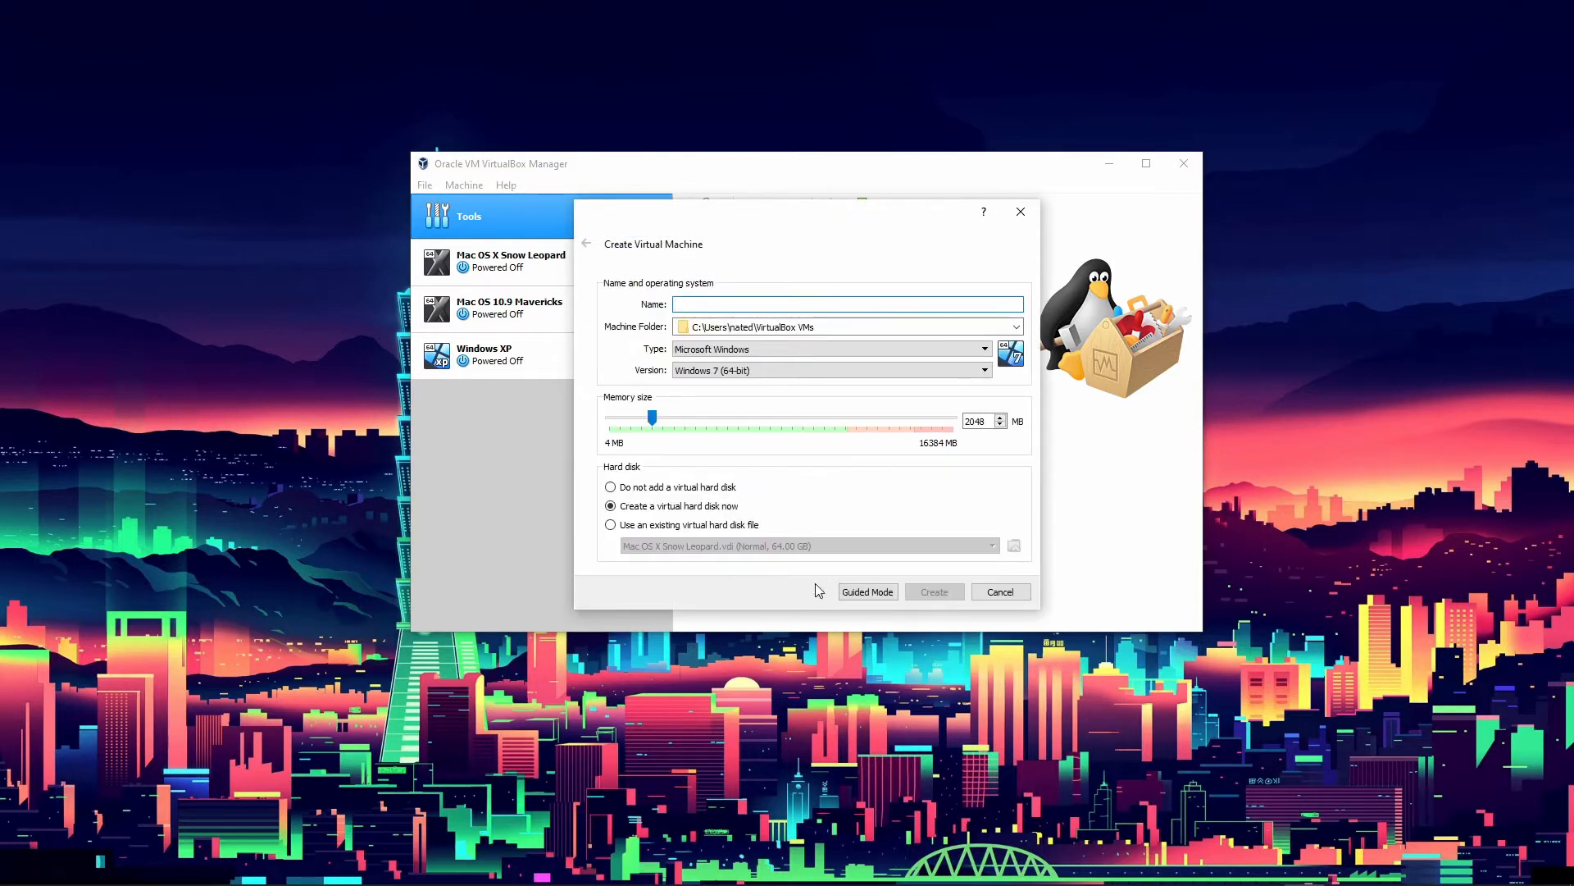
left_click(868, 592)
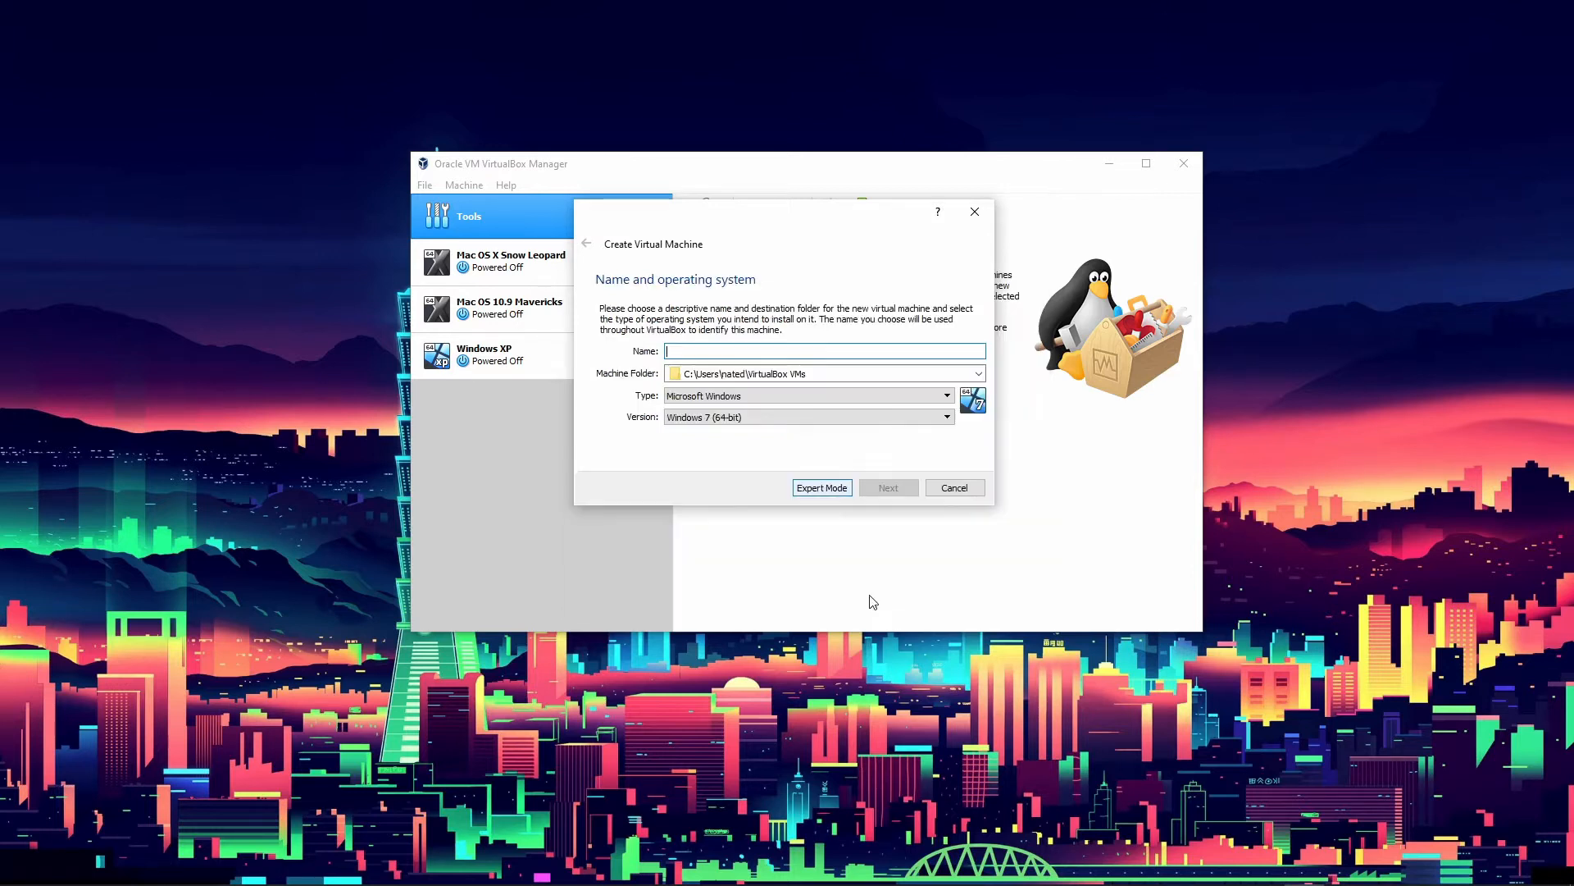
left_click(823, 489)
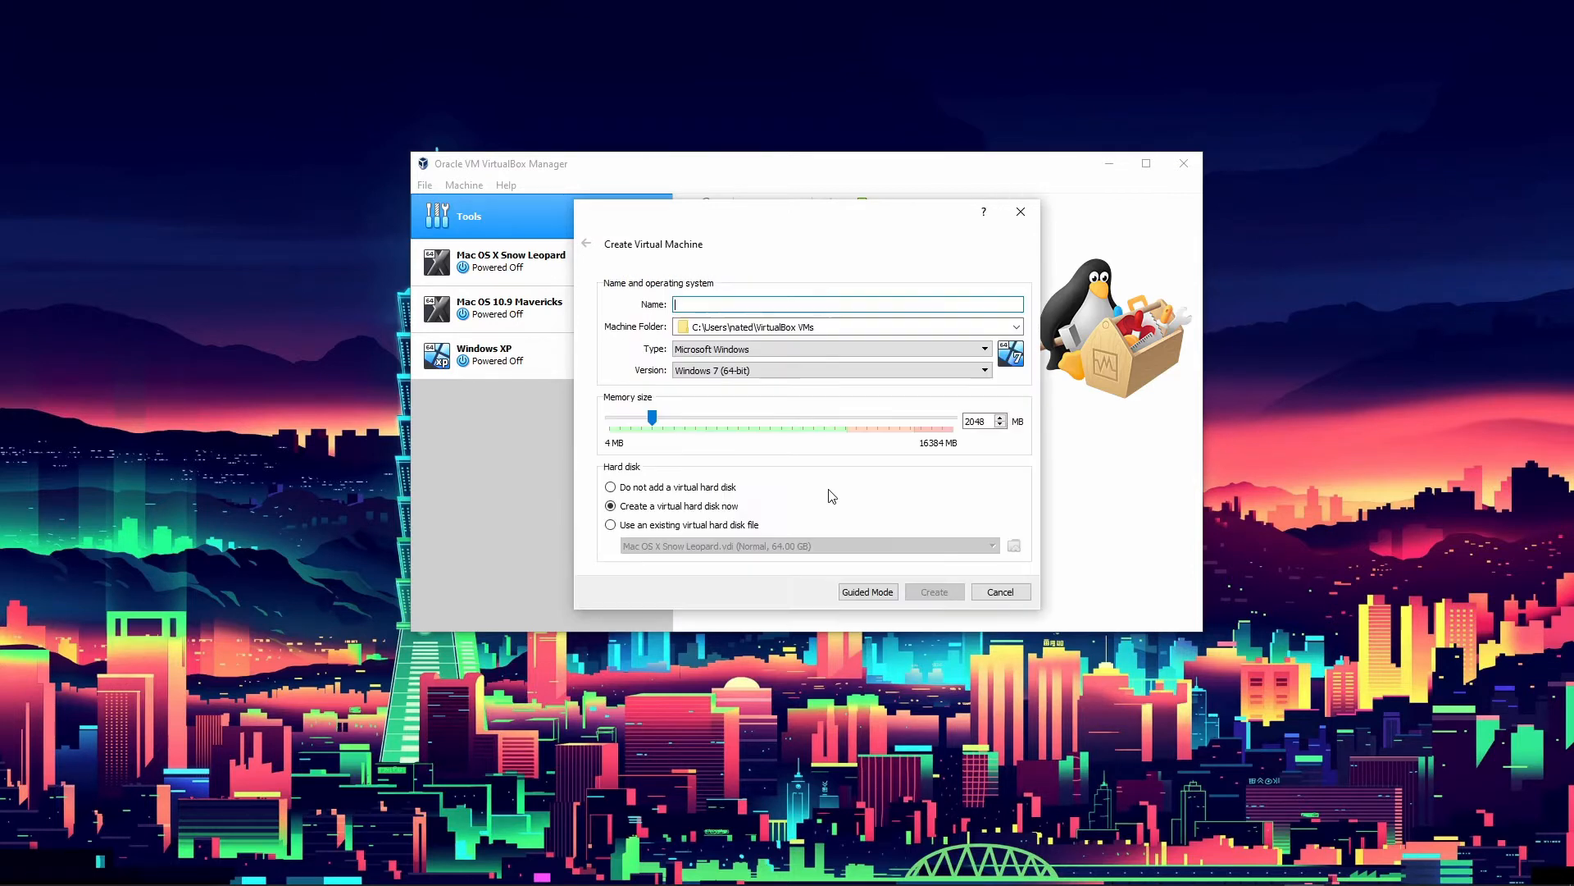
left_click(870, 591)
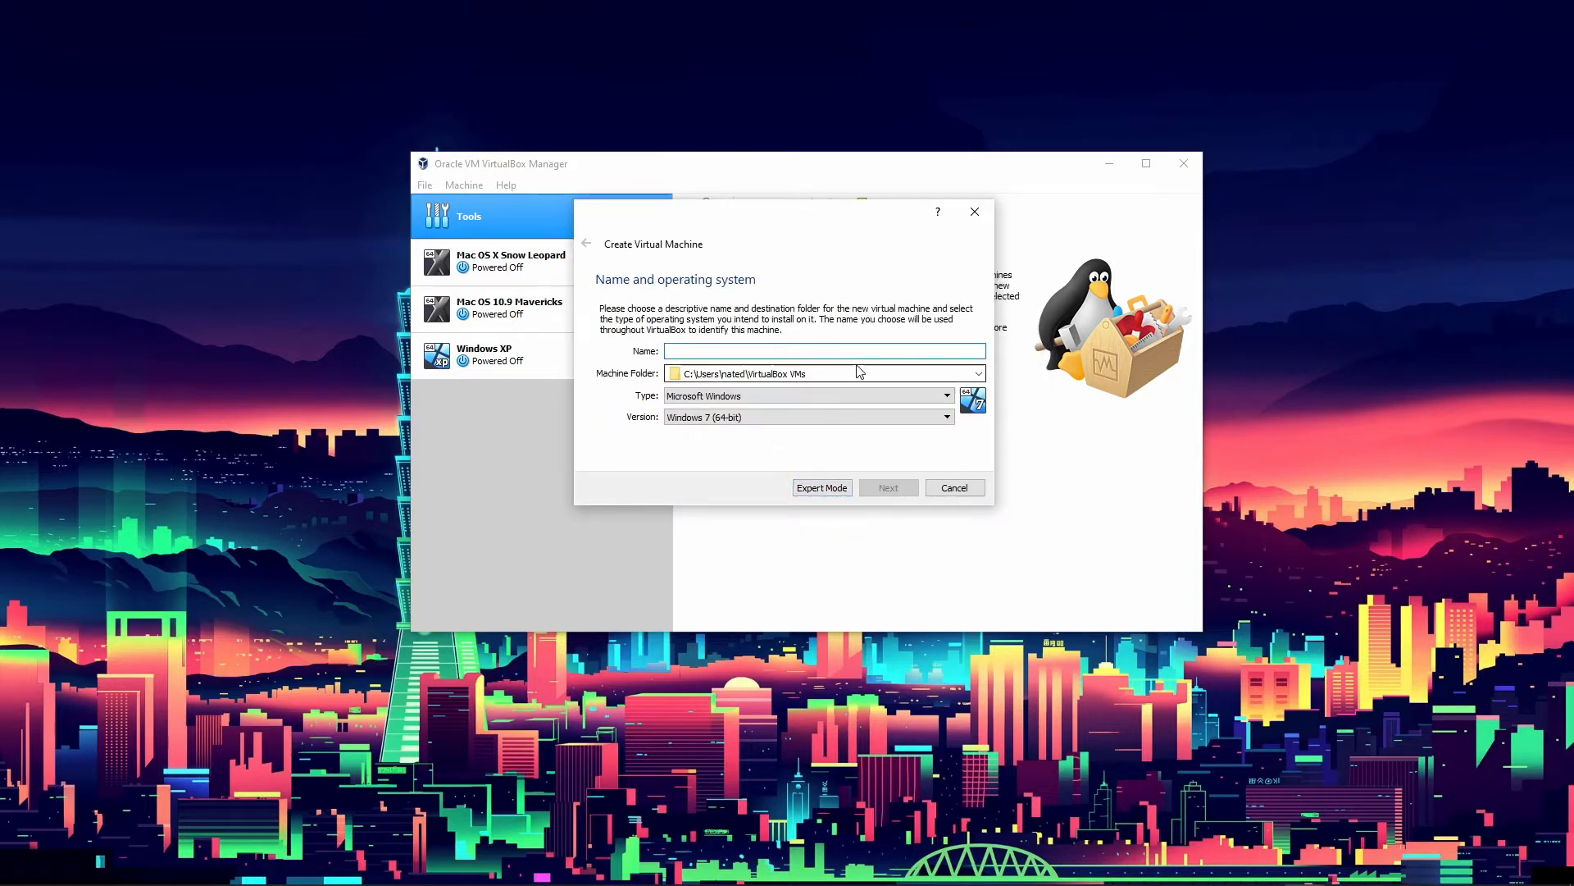
Set the machine folder to D:\VMs\OSs\Virtualbox OSs and name the virtual machine Ubuntu
triple_click(859, 371)
type("D:\\VMs\\OSs\\Virtualbox OSs")
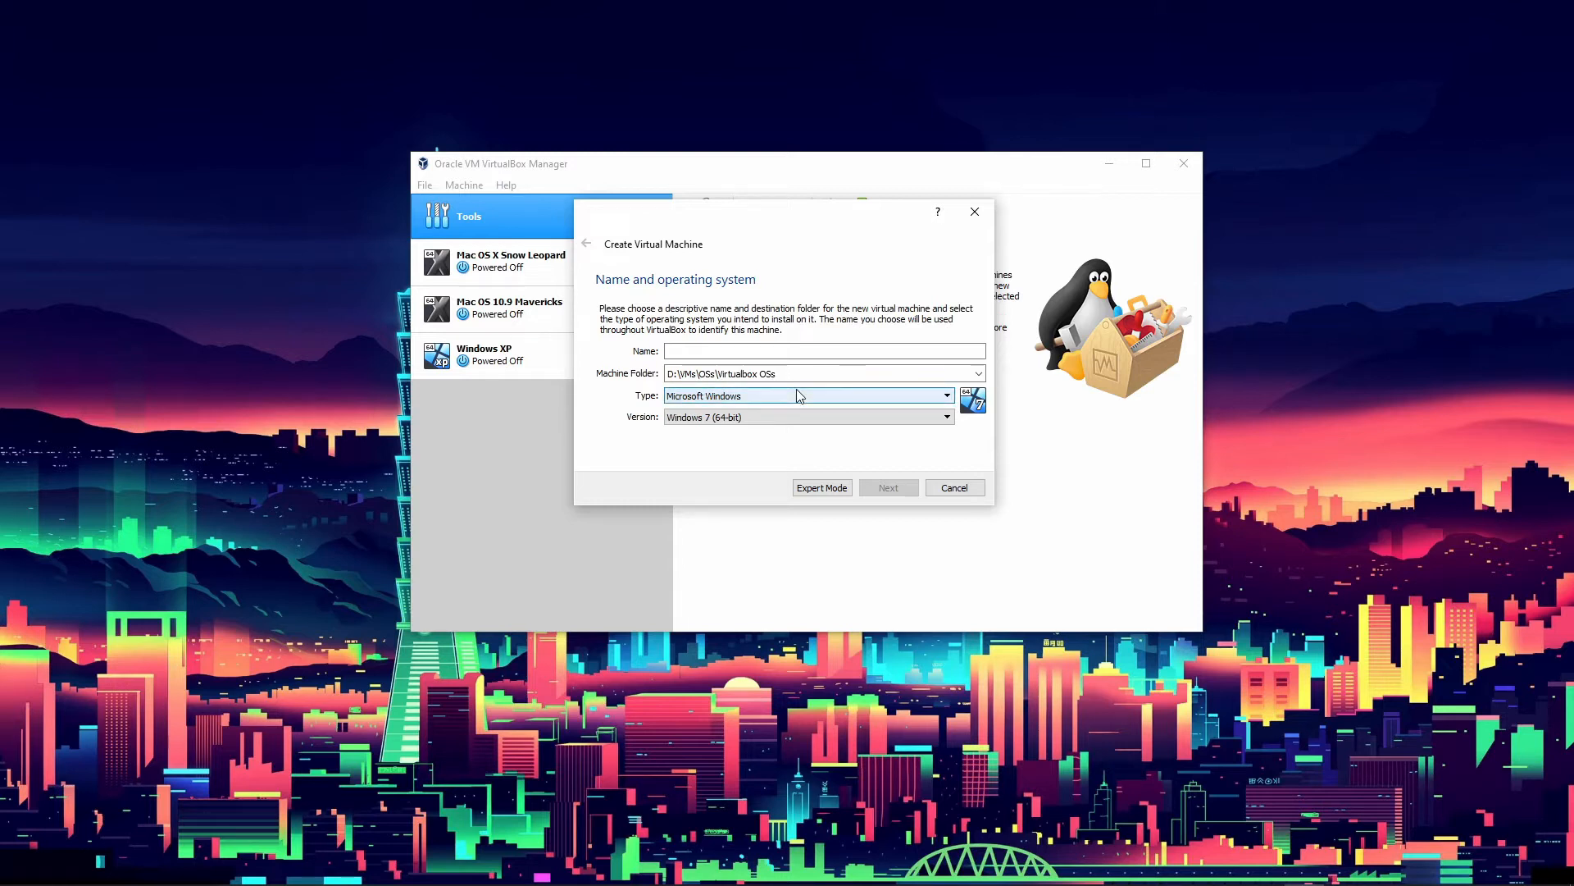
left_click(742, 352)
type("Ub")
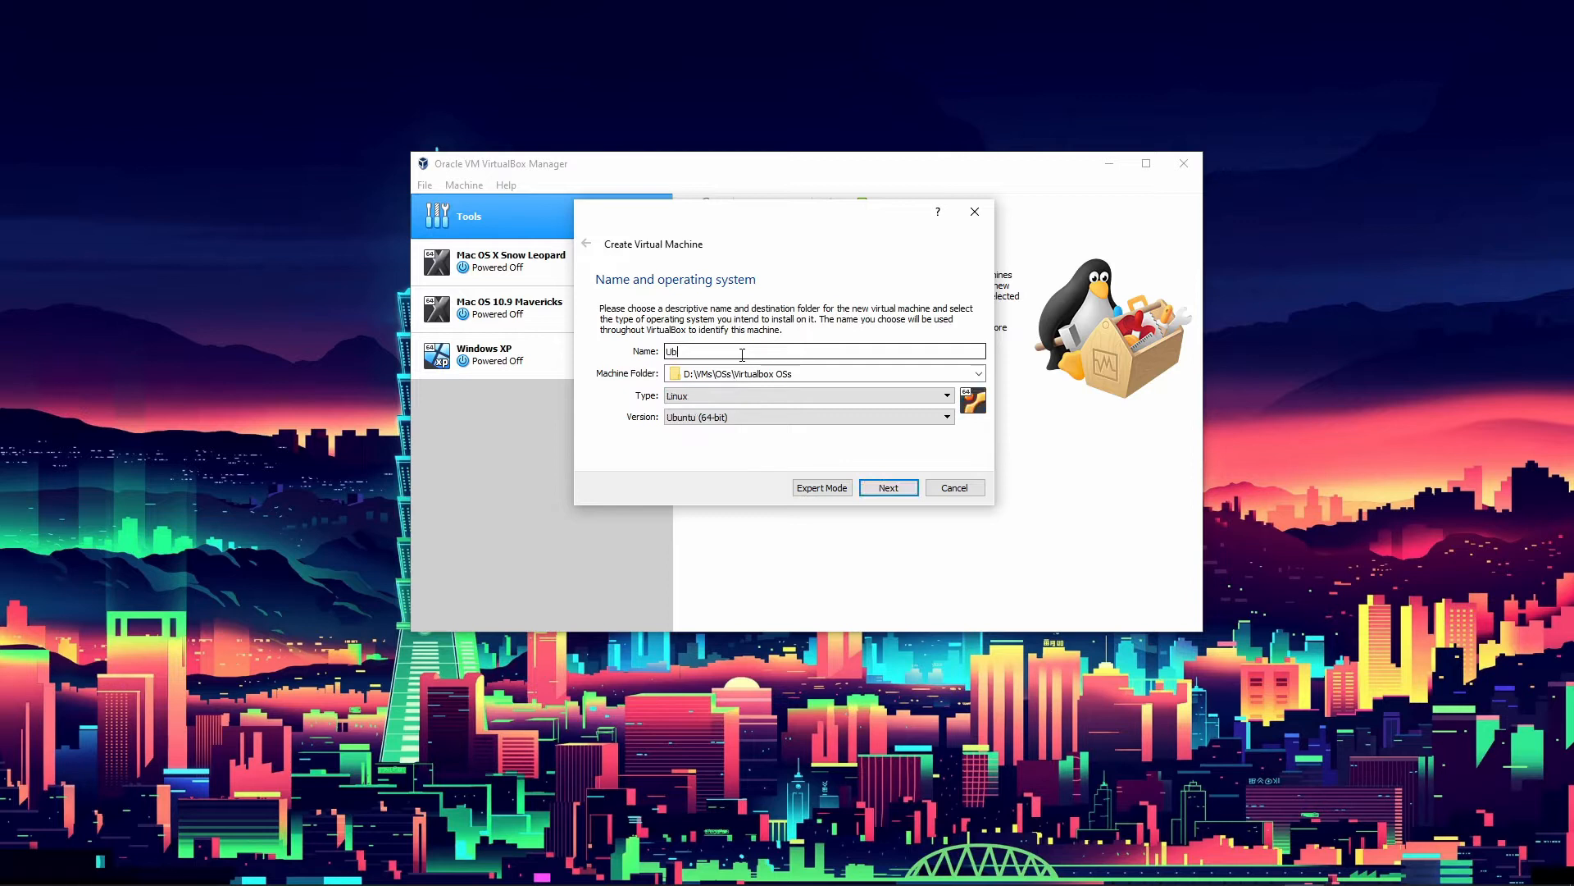
type("untu")
Choose Ubuntu (64-bit) as the operating system version and proceed to the memory size
left_click(746, 416)
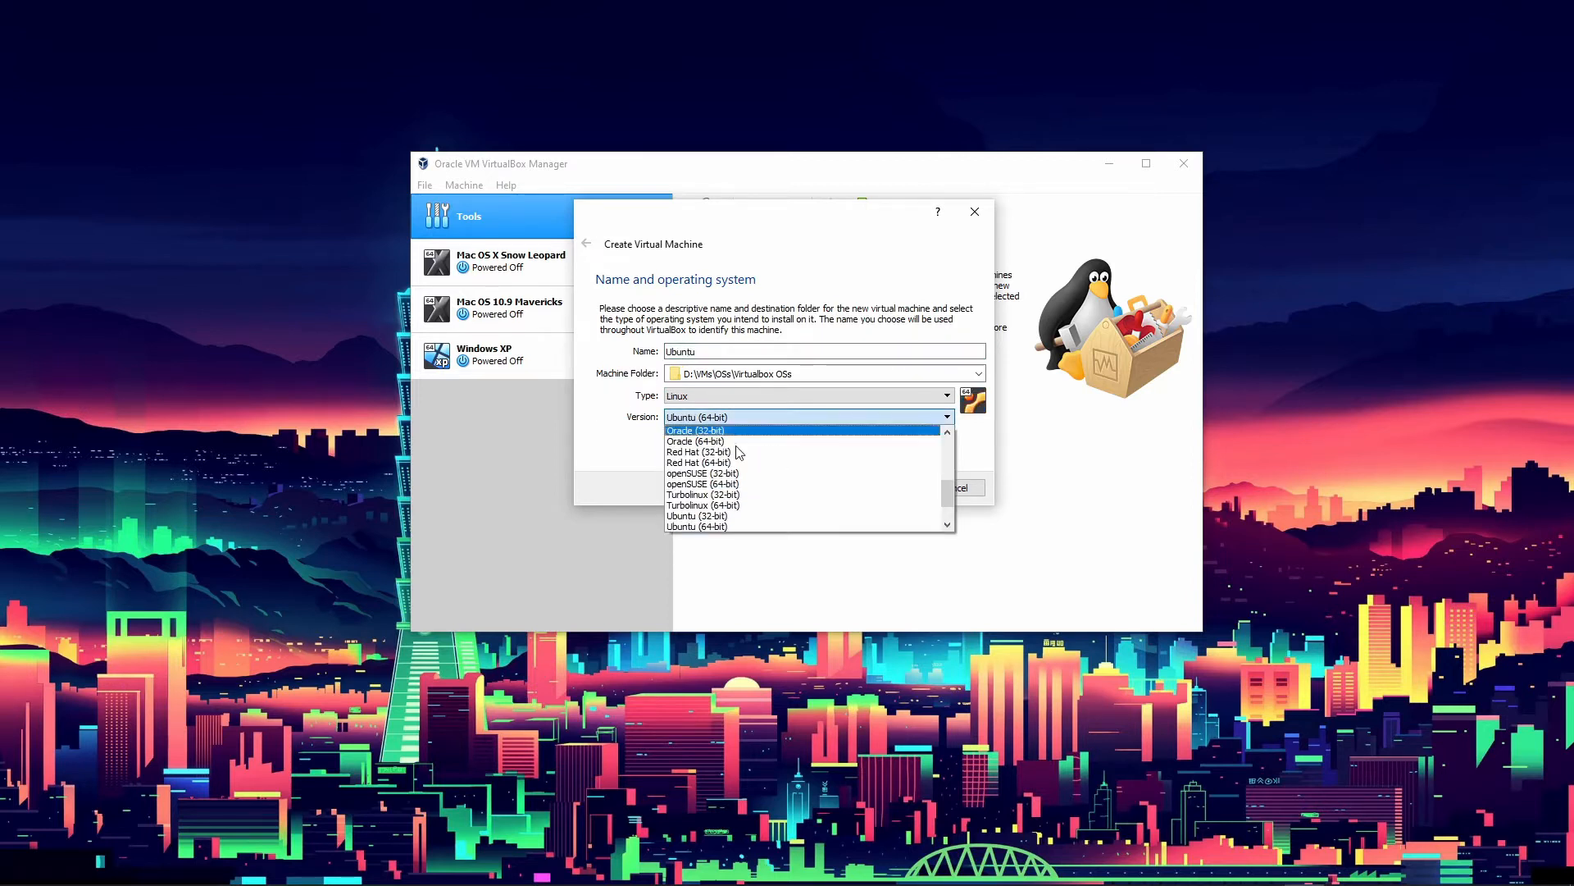
left_click(717, 527)
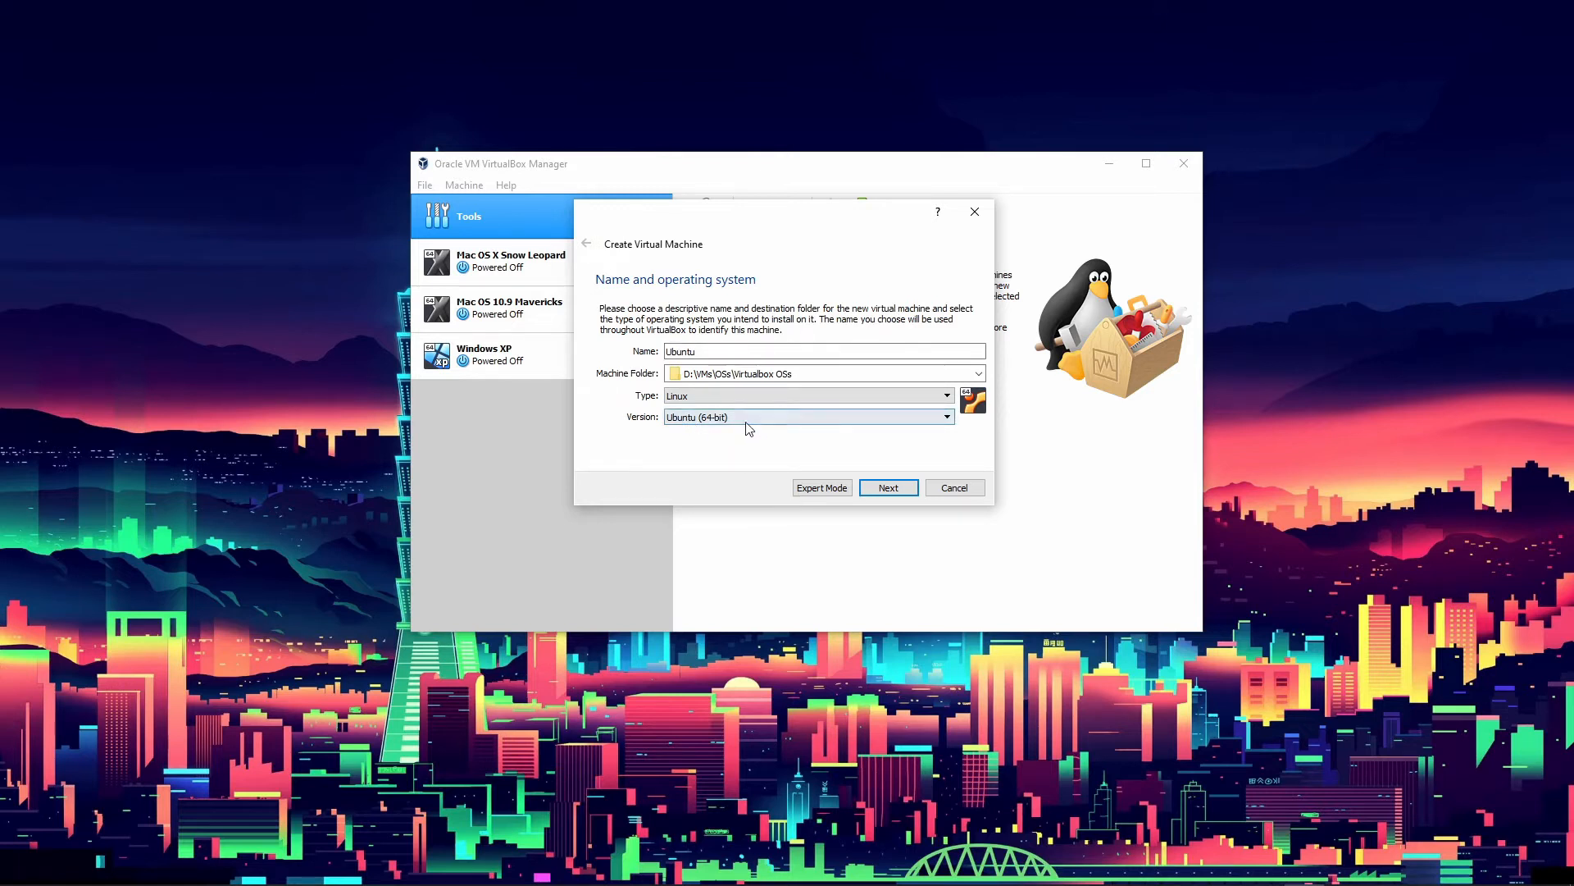
left_click(888, 488)
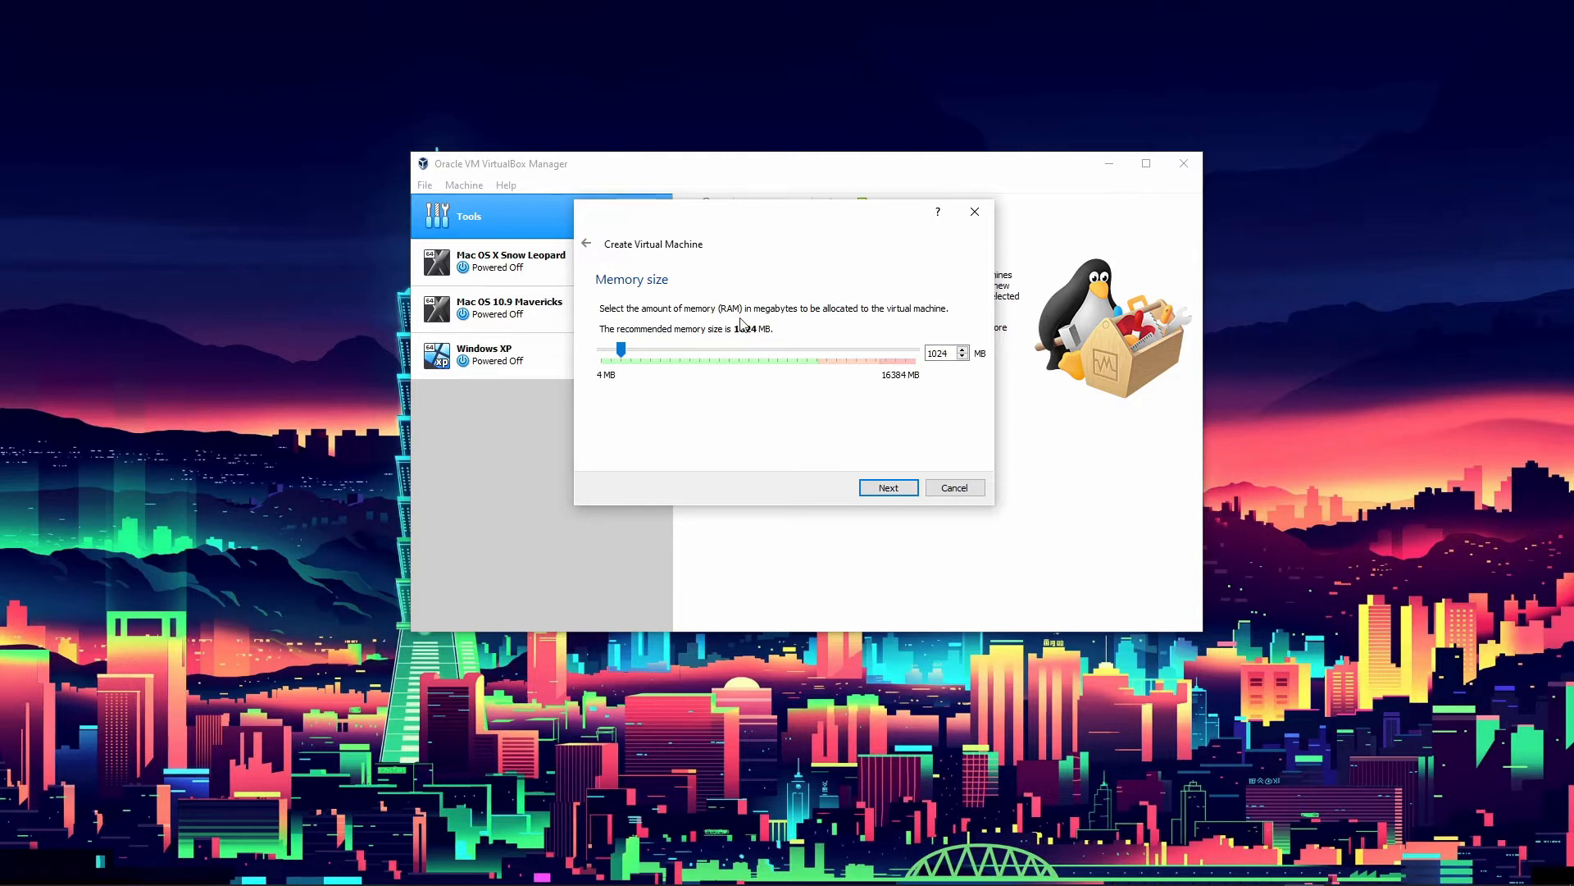
Allocate 8192 MB of memory to the virtual machine and proceed to the hard disk options
left_click_drag(627, 352, 758, 352)
scroll(865, 365, "up", 1)
left_click(670, 346)
mouse_move(759, 351)
left_mouse_down()
mouse_move(666, 352)
mouse_move(757, 353)
left_mouse_up()
left_click(888, 488)
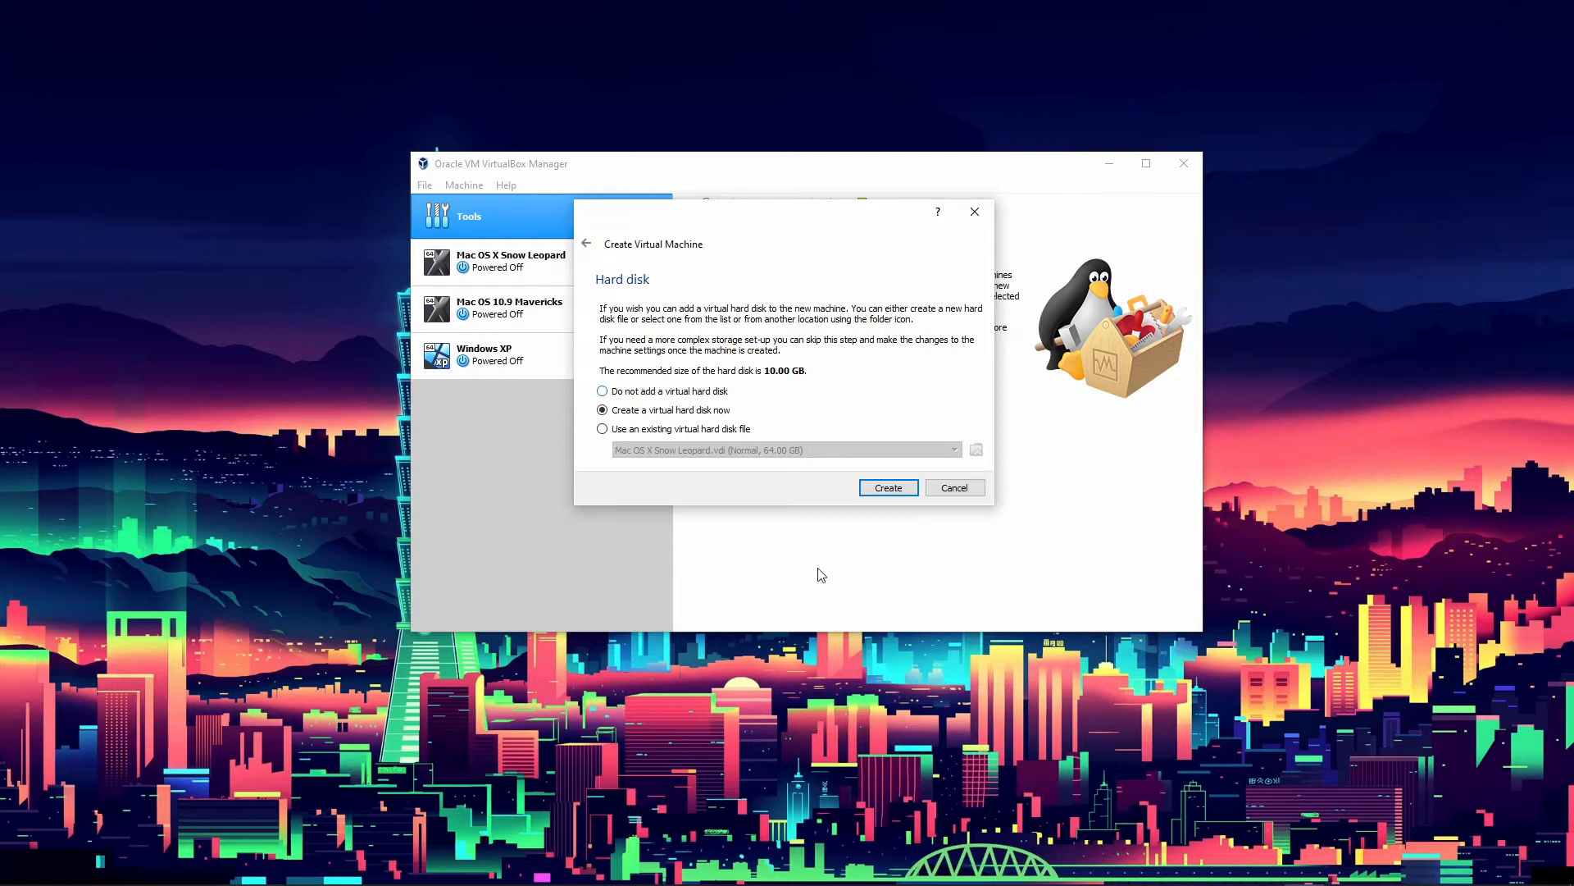
Choose to create a new virtual hard disk of type VDI with dynamically allocated storage
left_click(896, 489)
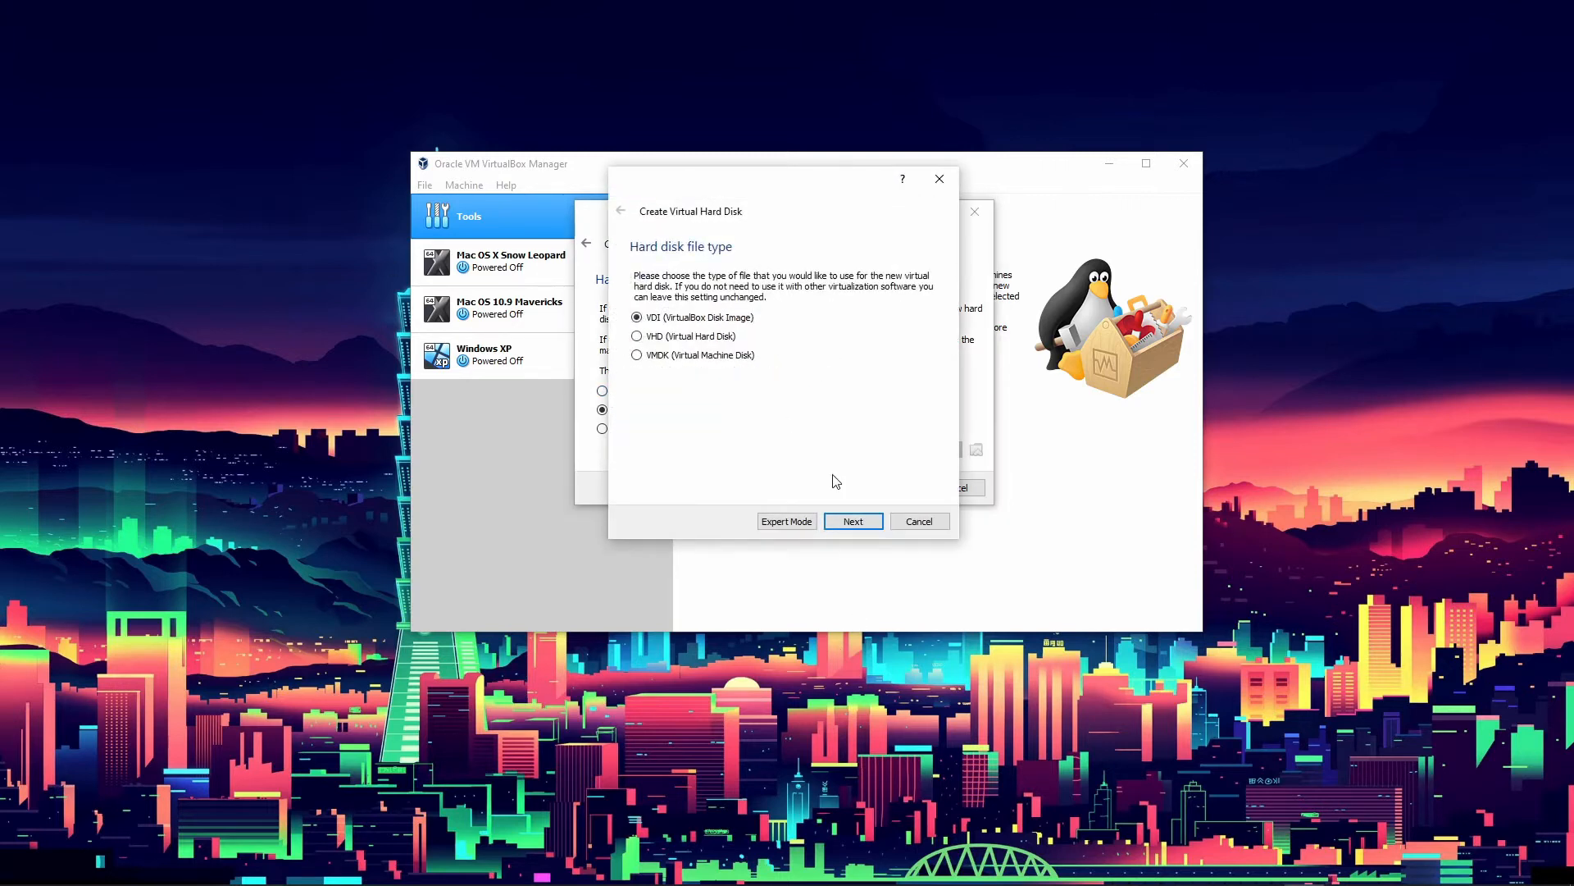
left_click(841, 522)
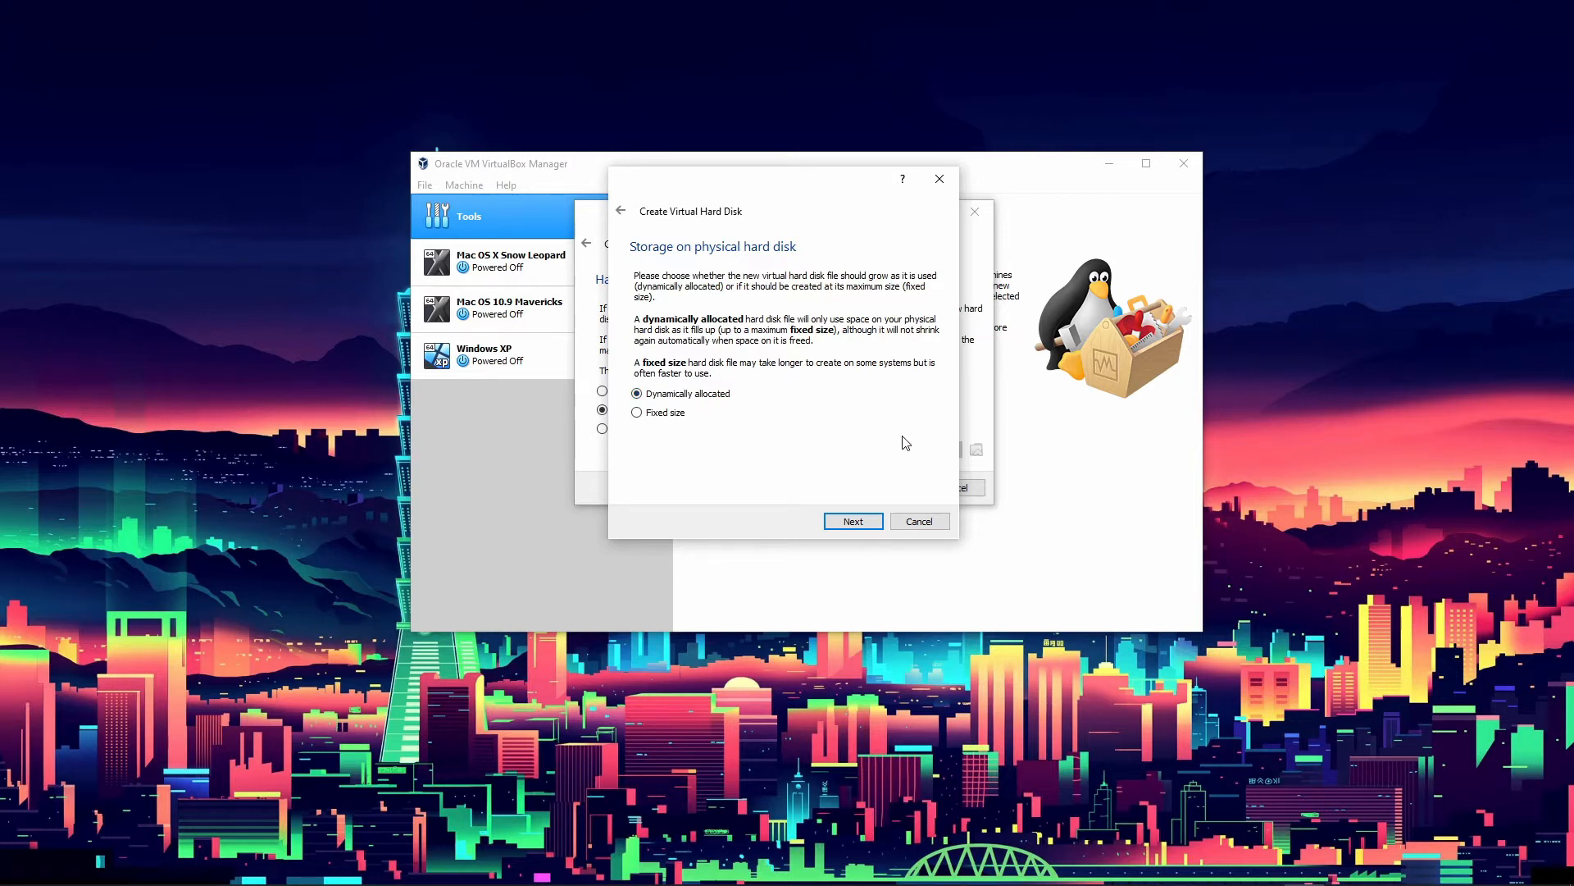
left_click(872, 529)
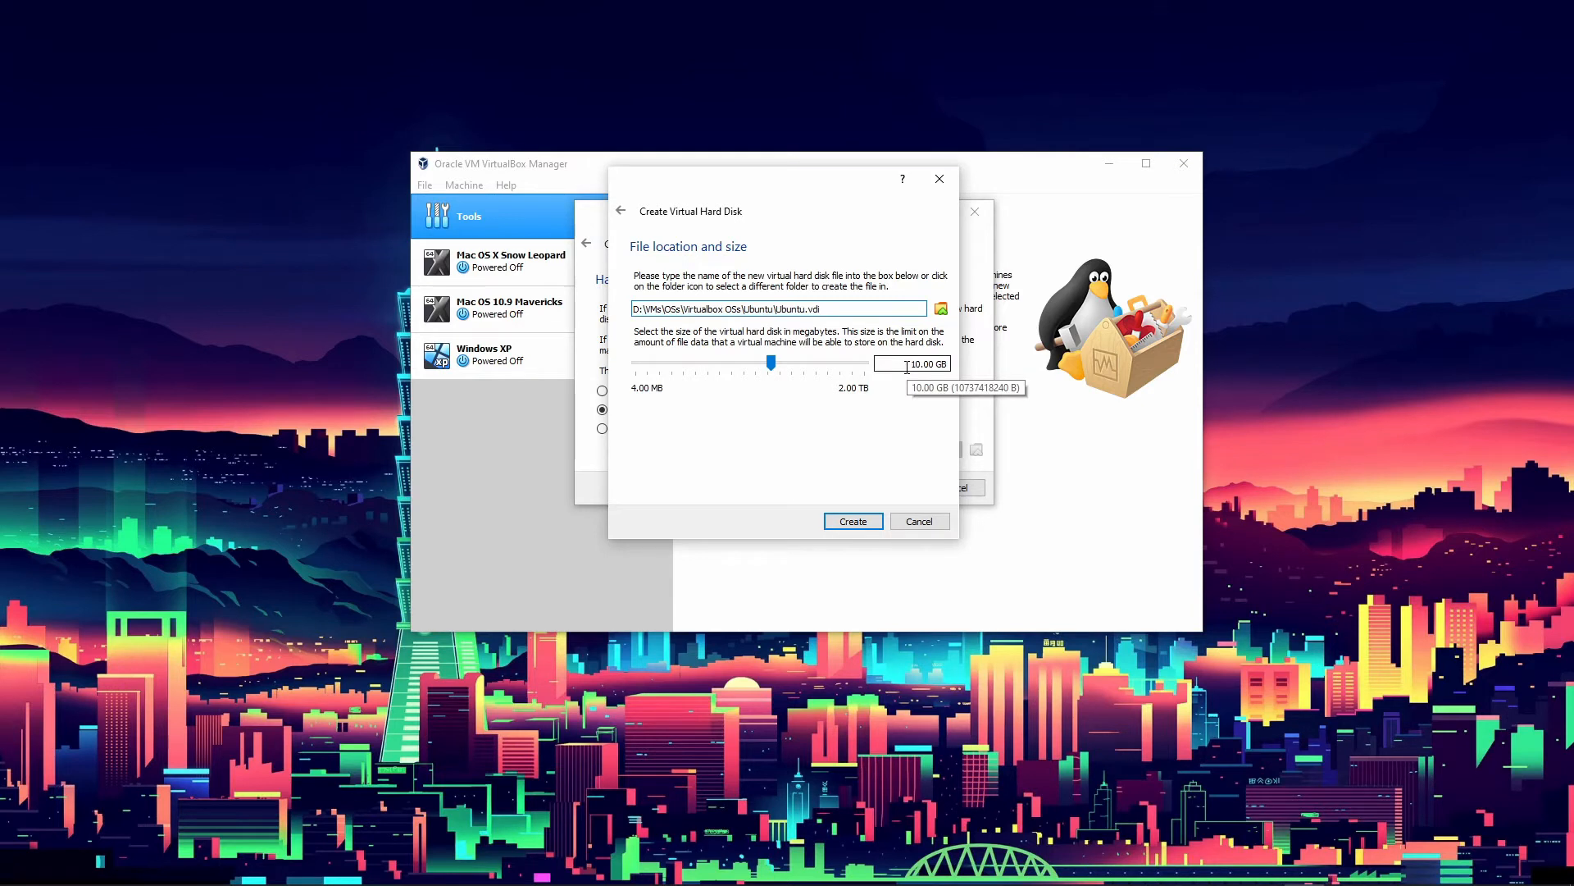
Set the virtual hard disk size to 64 GB and create the disk
left_click_drag(907, 366, 949, 365)
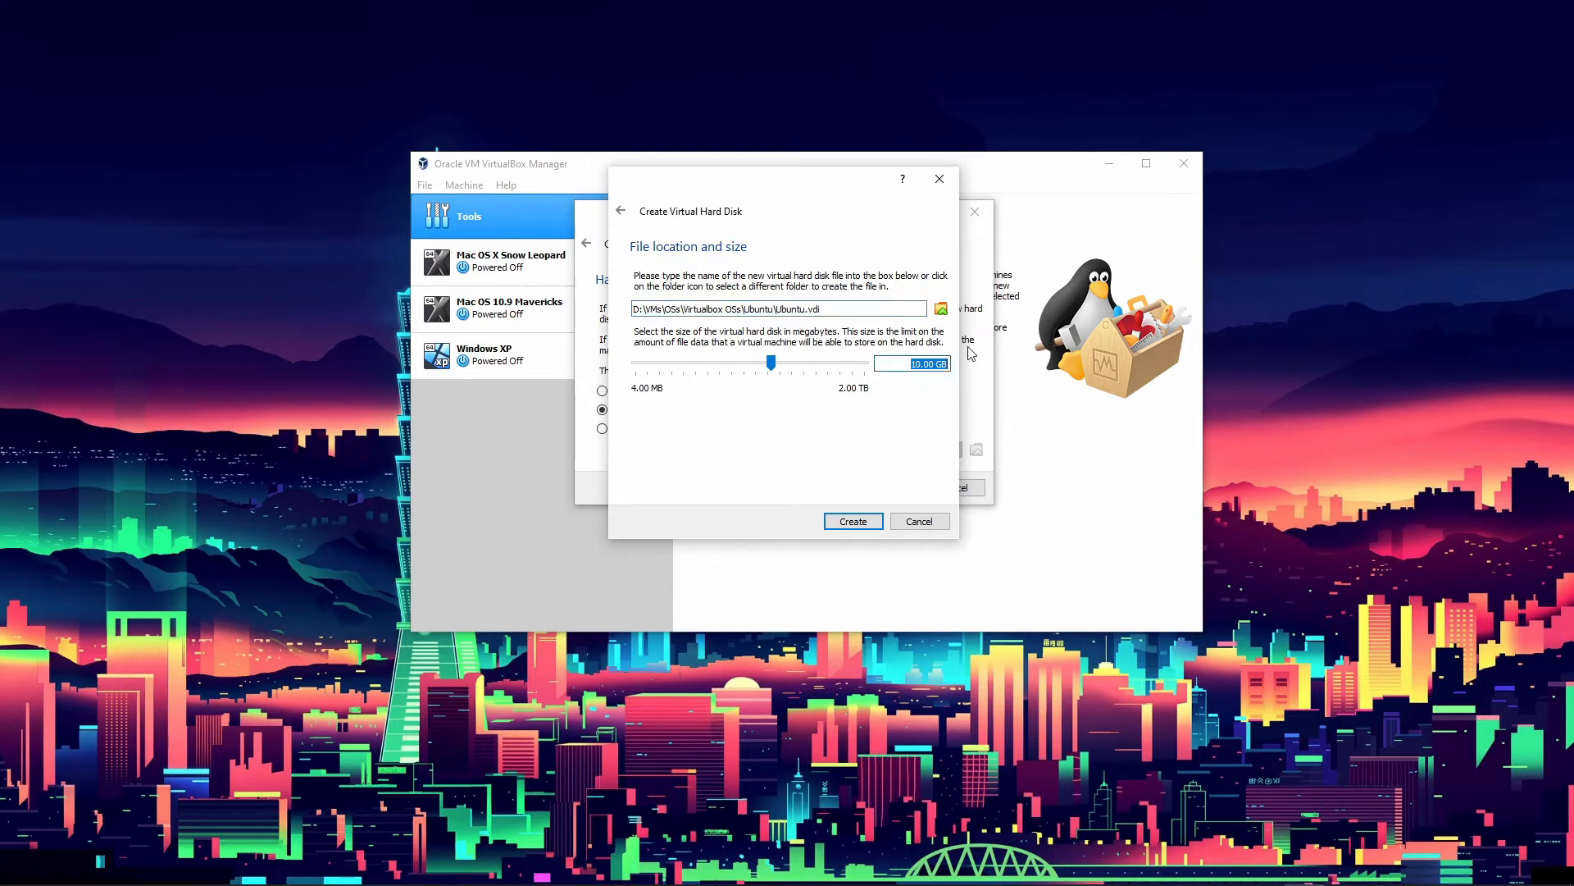
type("64")
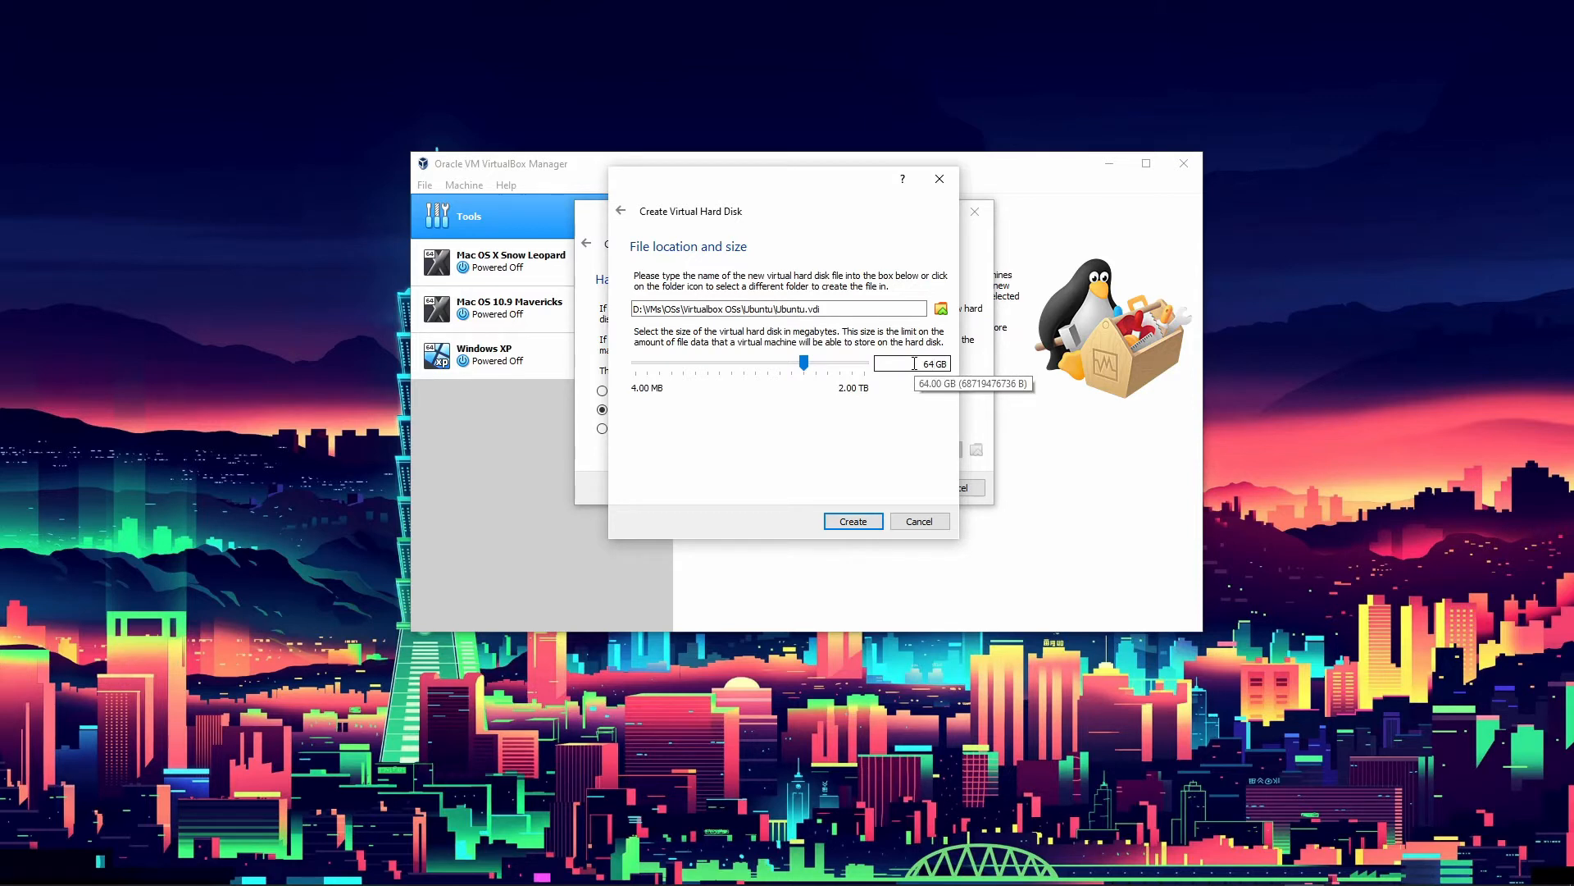
left_click(856, 520)
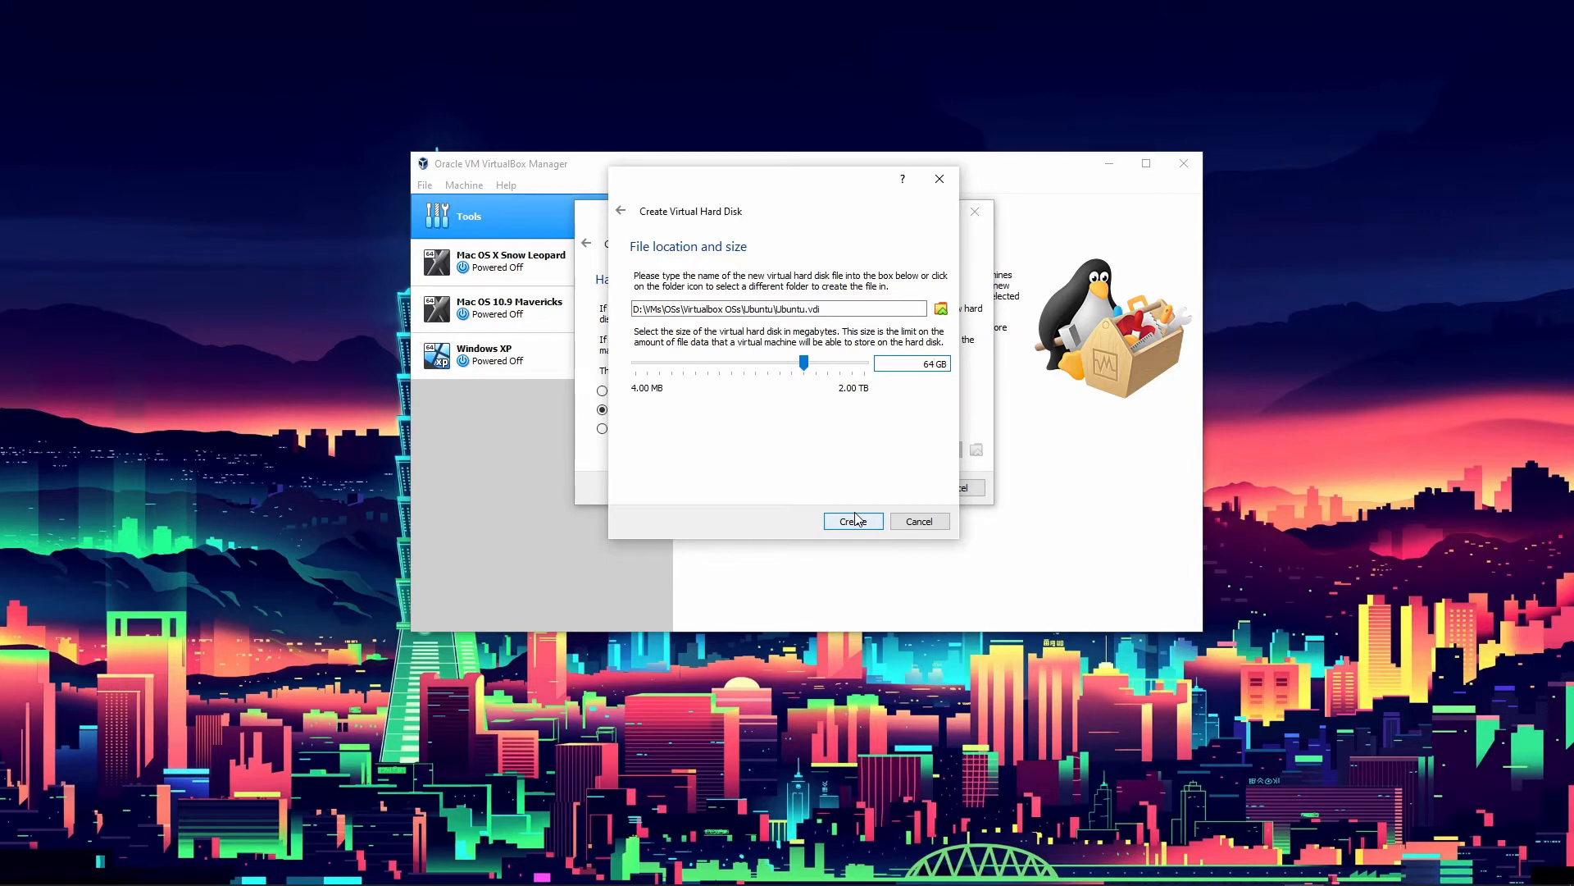
left_click(855, 520)
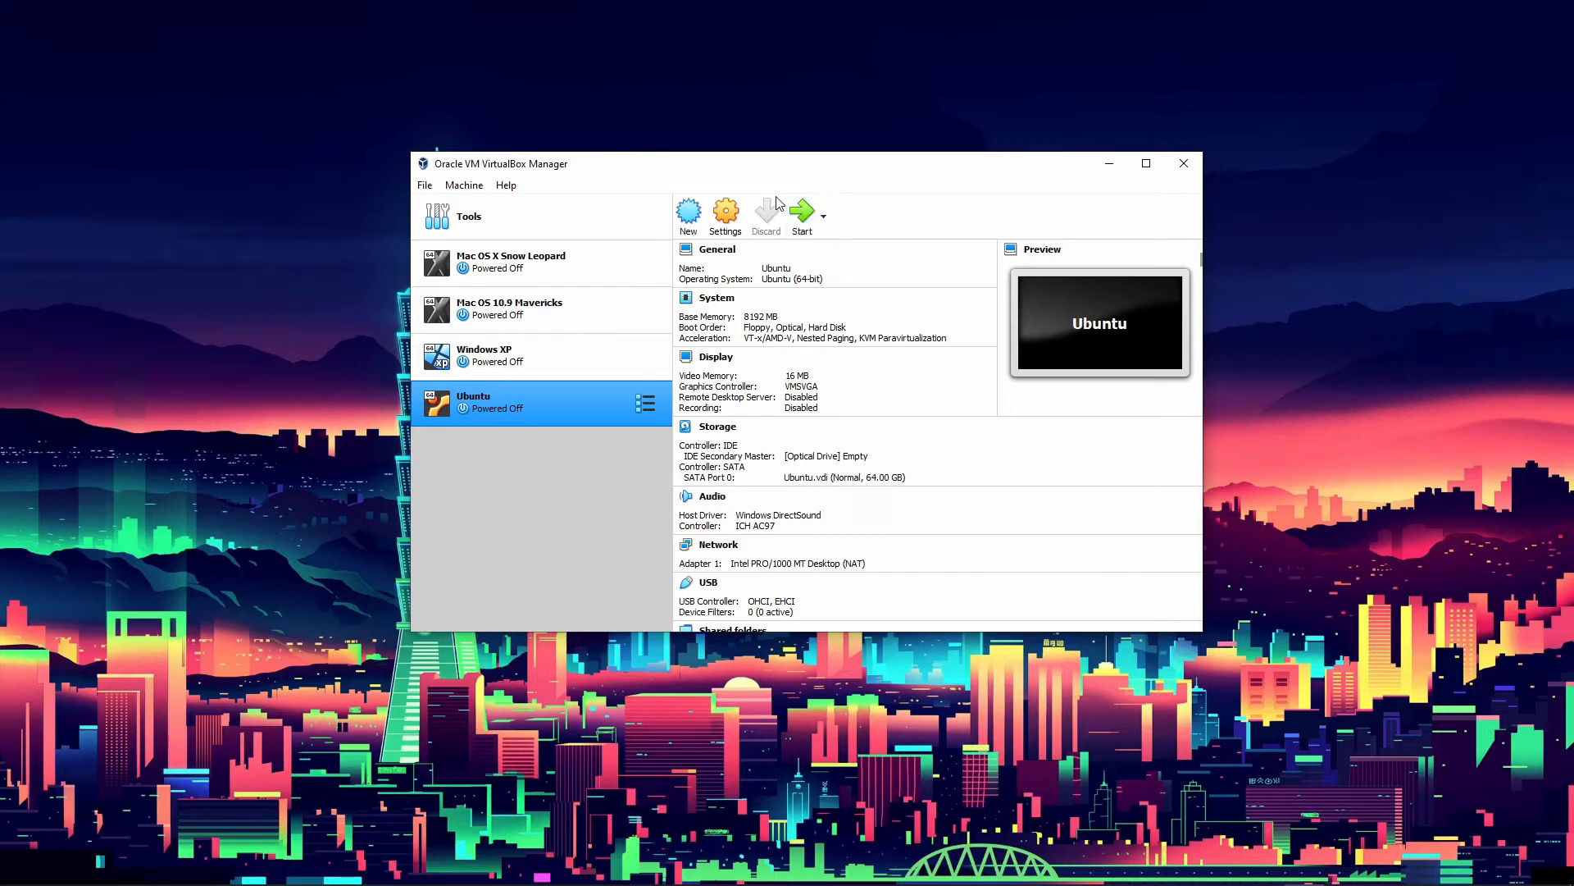
In the Ubuntu machine's settings, assign 2 processors and set the video memory to 128 MB
left_click(727, 215)
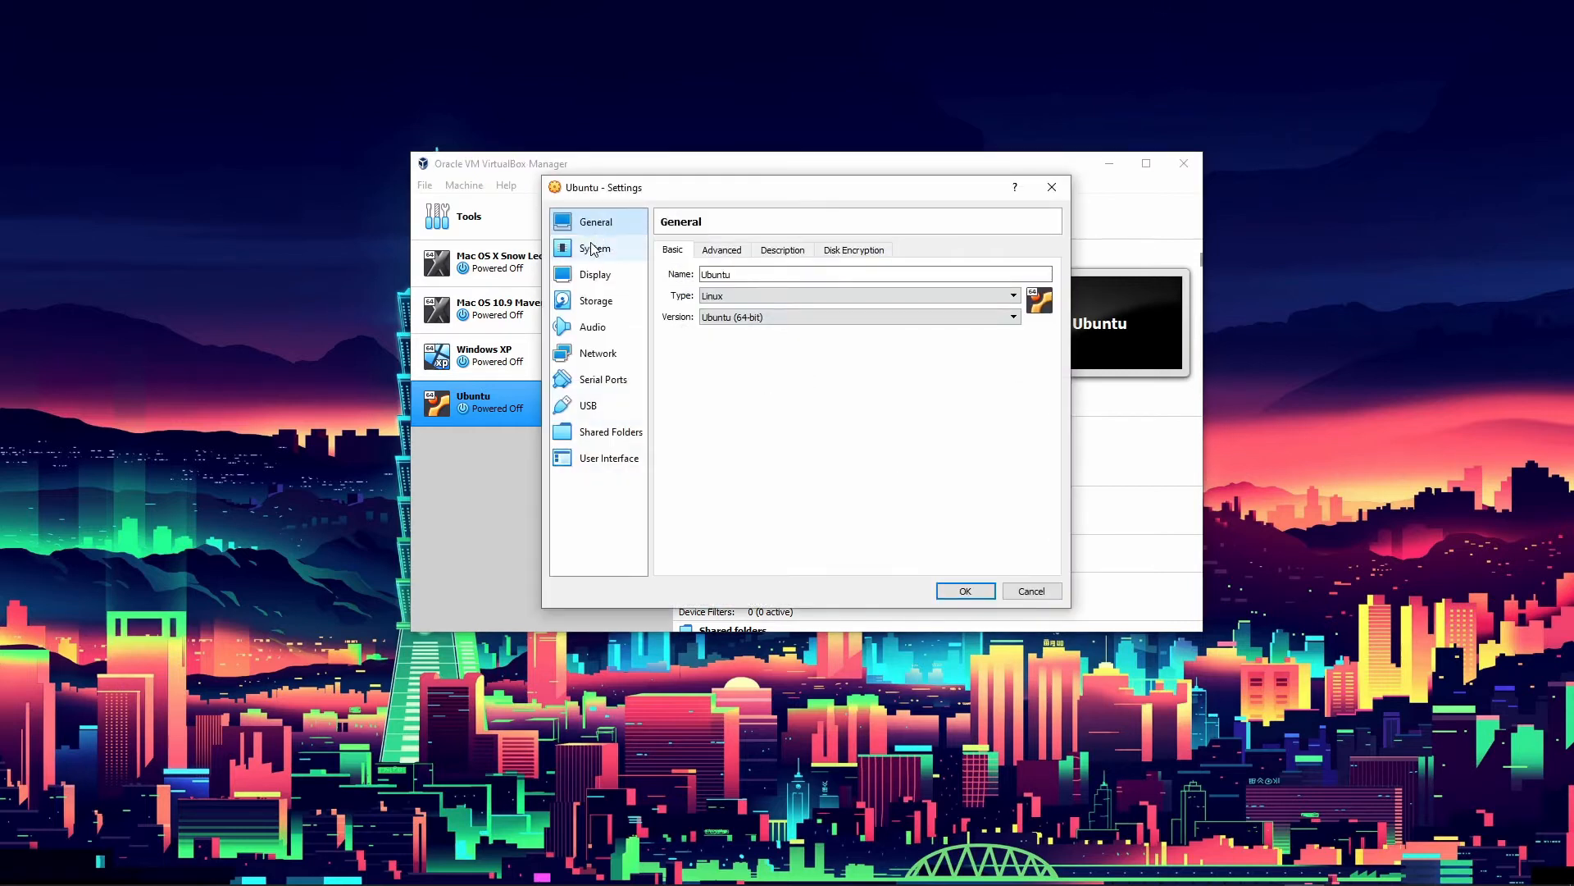
left_click(597, 255)
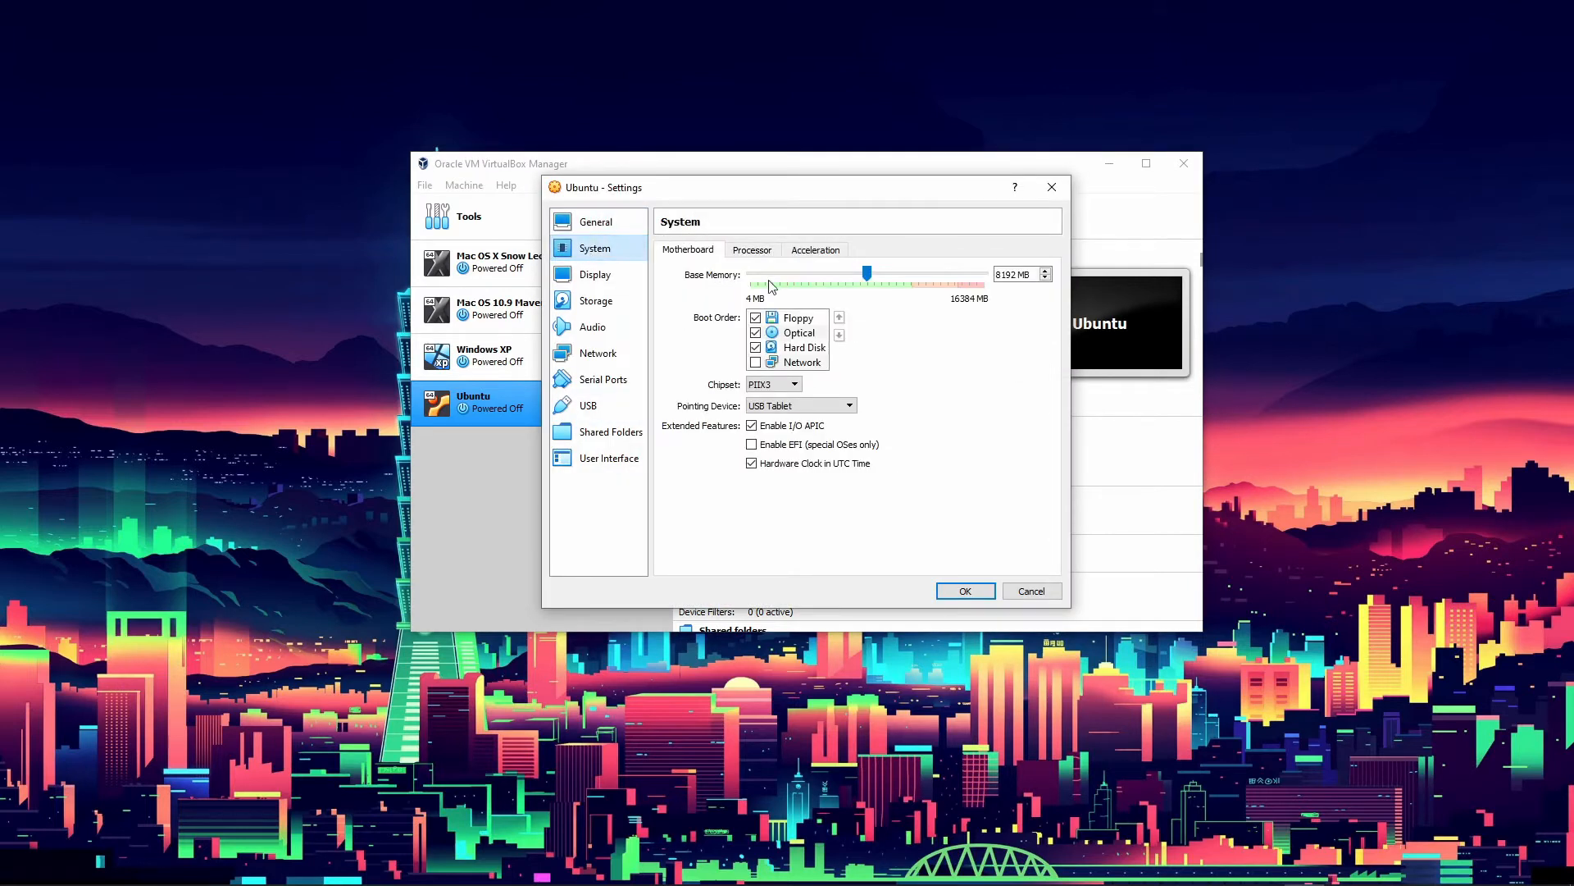
left_click(756, 248)
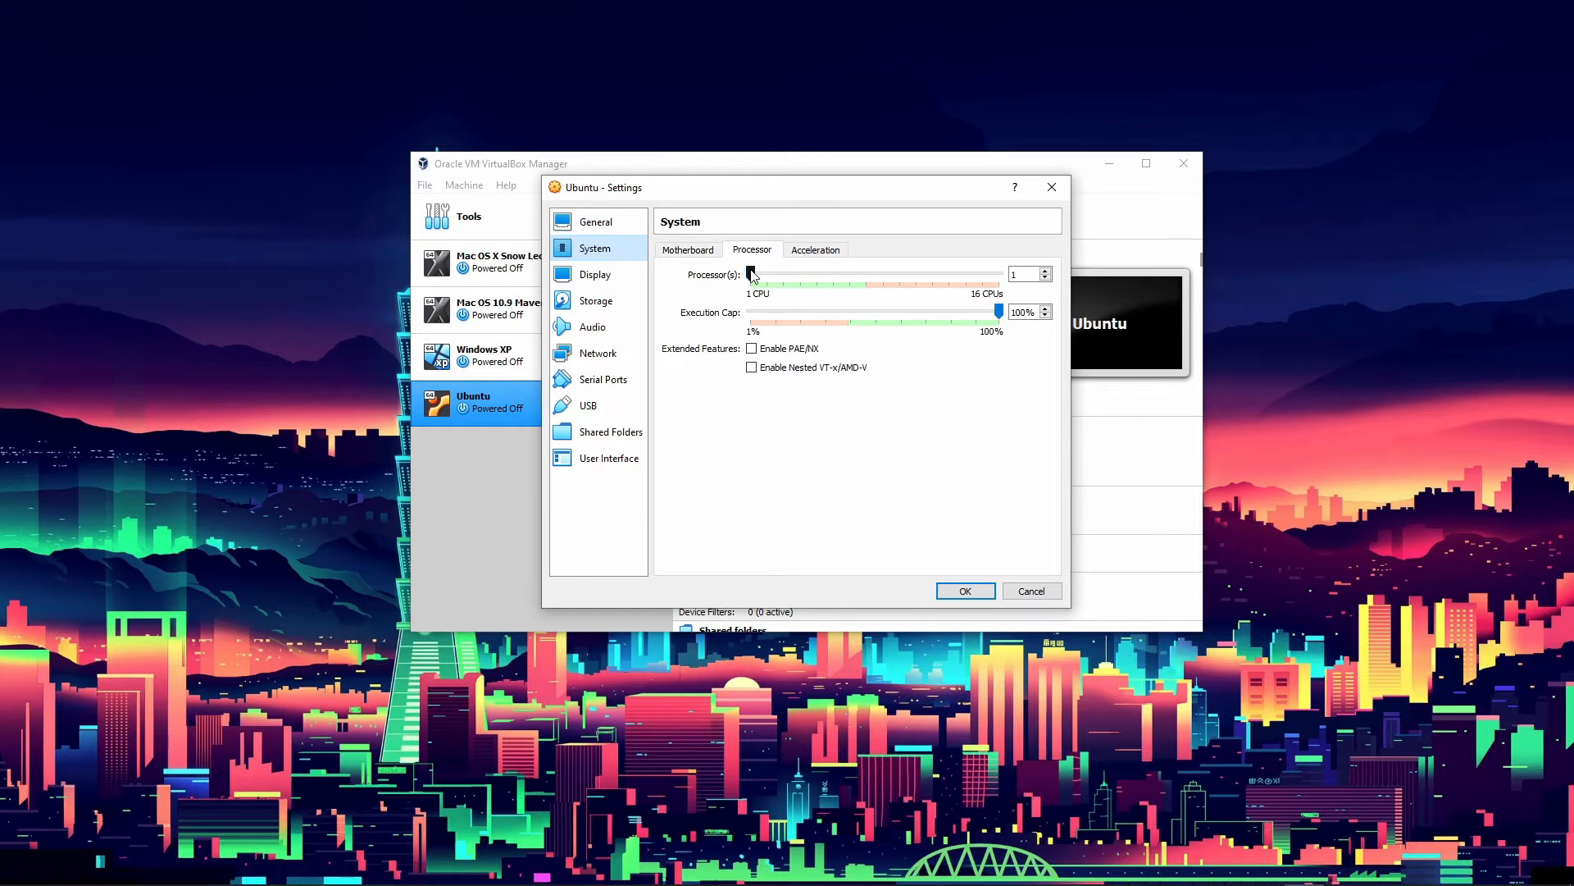
left_click_drag(750, 274, 797, 273)
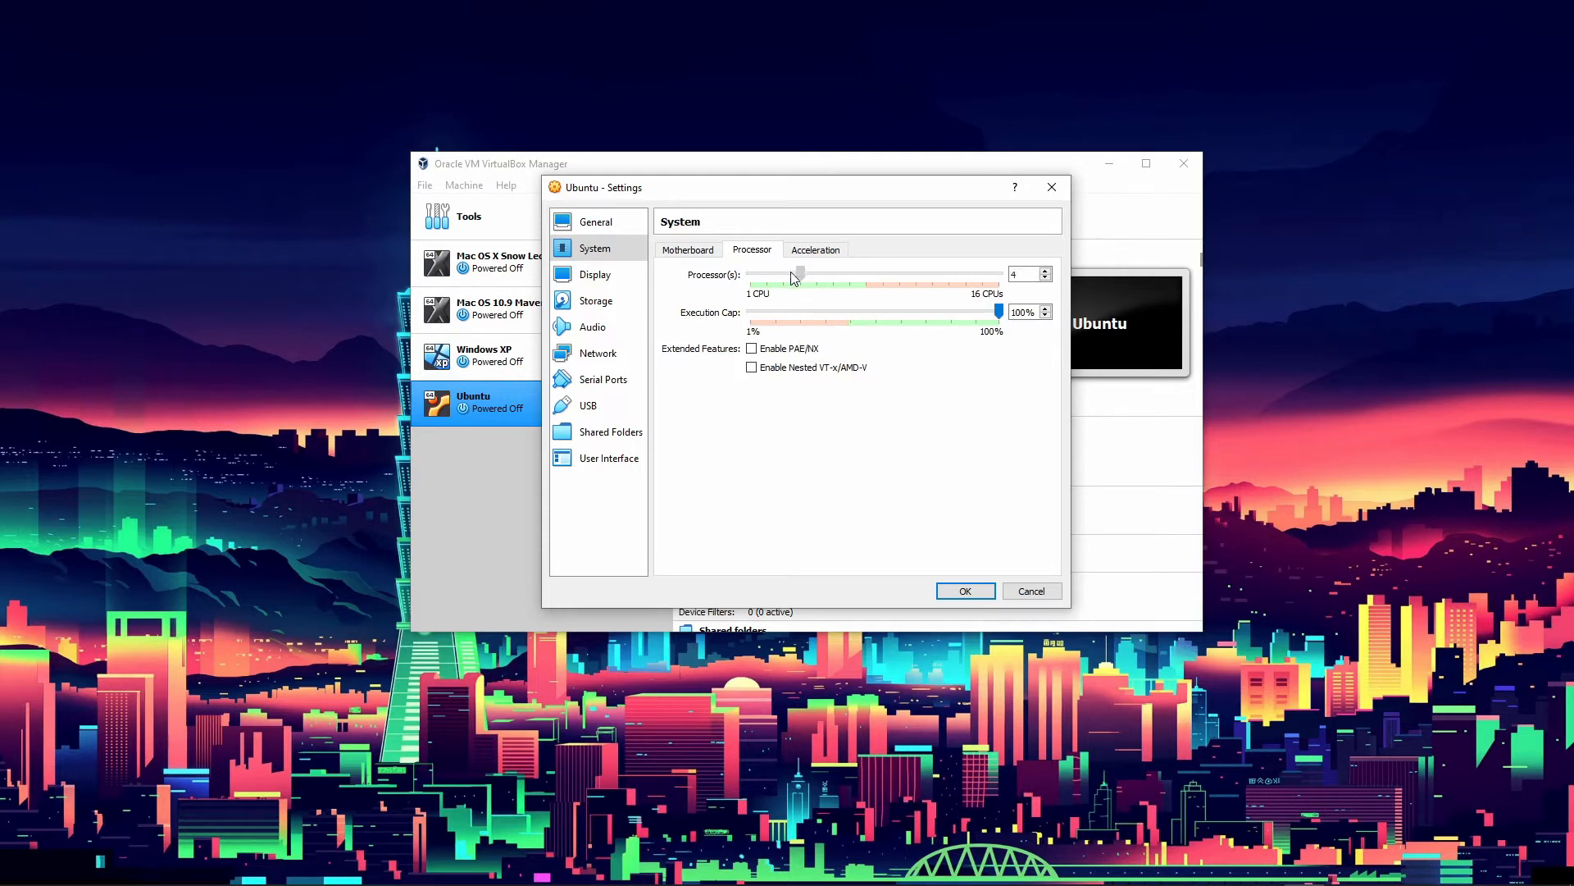
left_click_drag(794, 278, 766, 277)
left_click(600, 275)
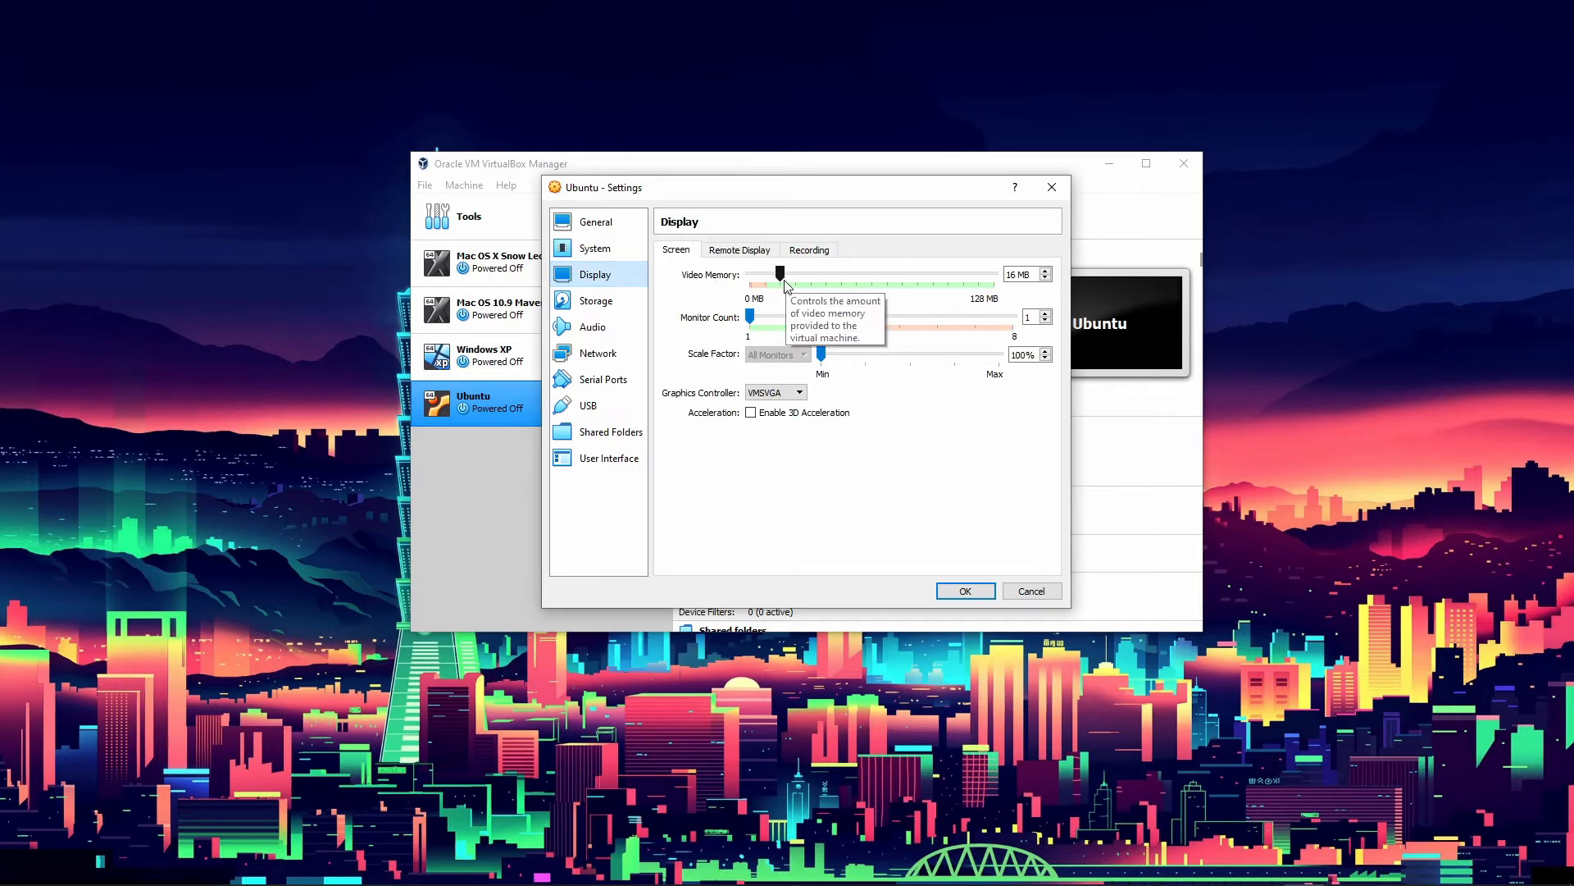
left_click_drag(785, 284, 1004, 316)
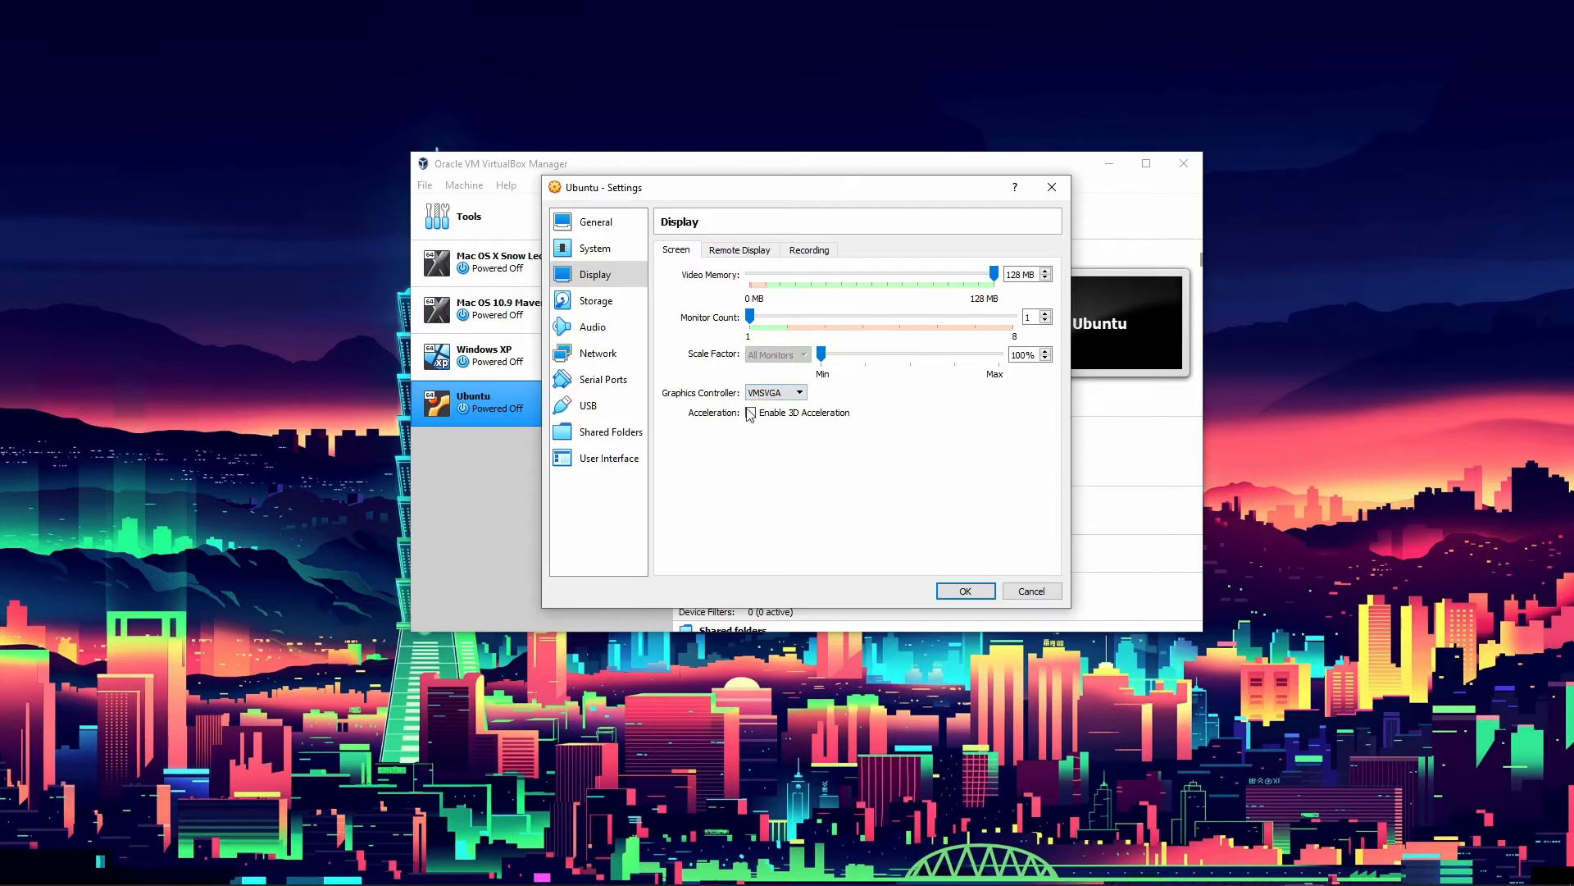
Load ubuntu-20.04.1-desktop-amd64.iso from D:\VMs\ISOs into the empty IDE optical drive and save the machine's settings
left_click(601, 303)
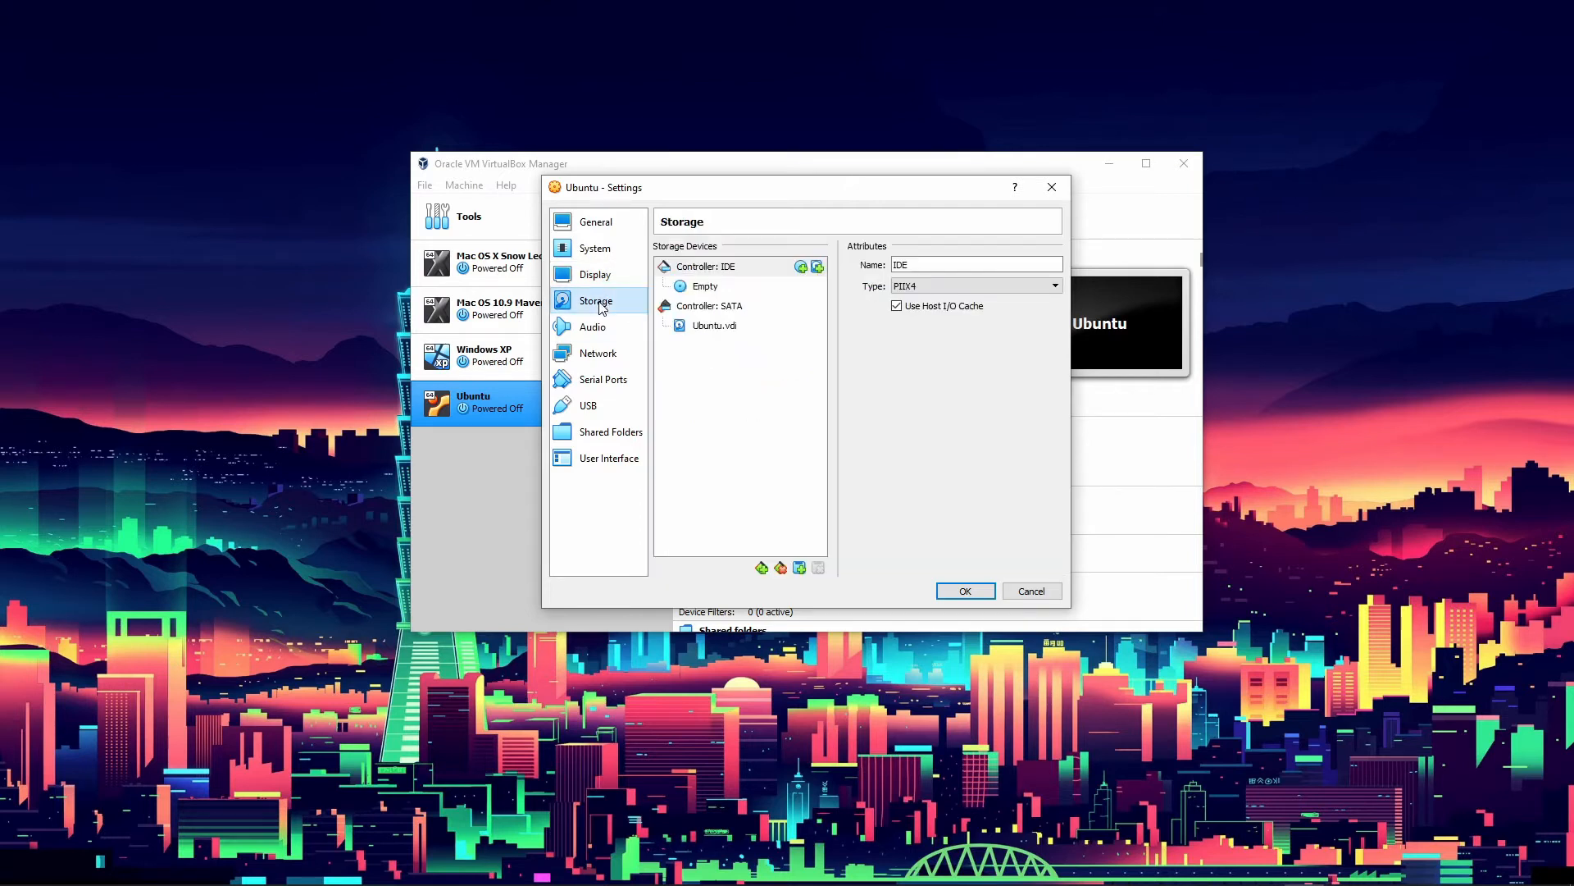
left_click(712, 287)
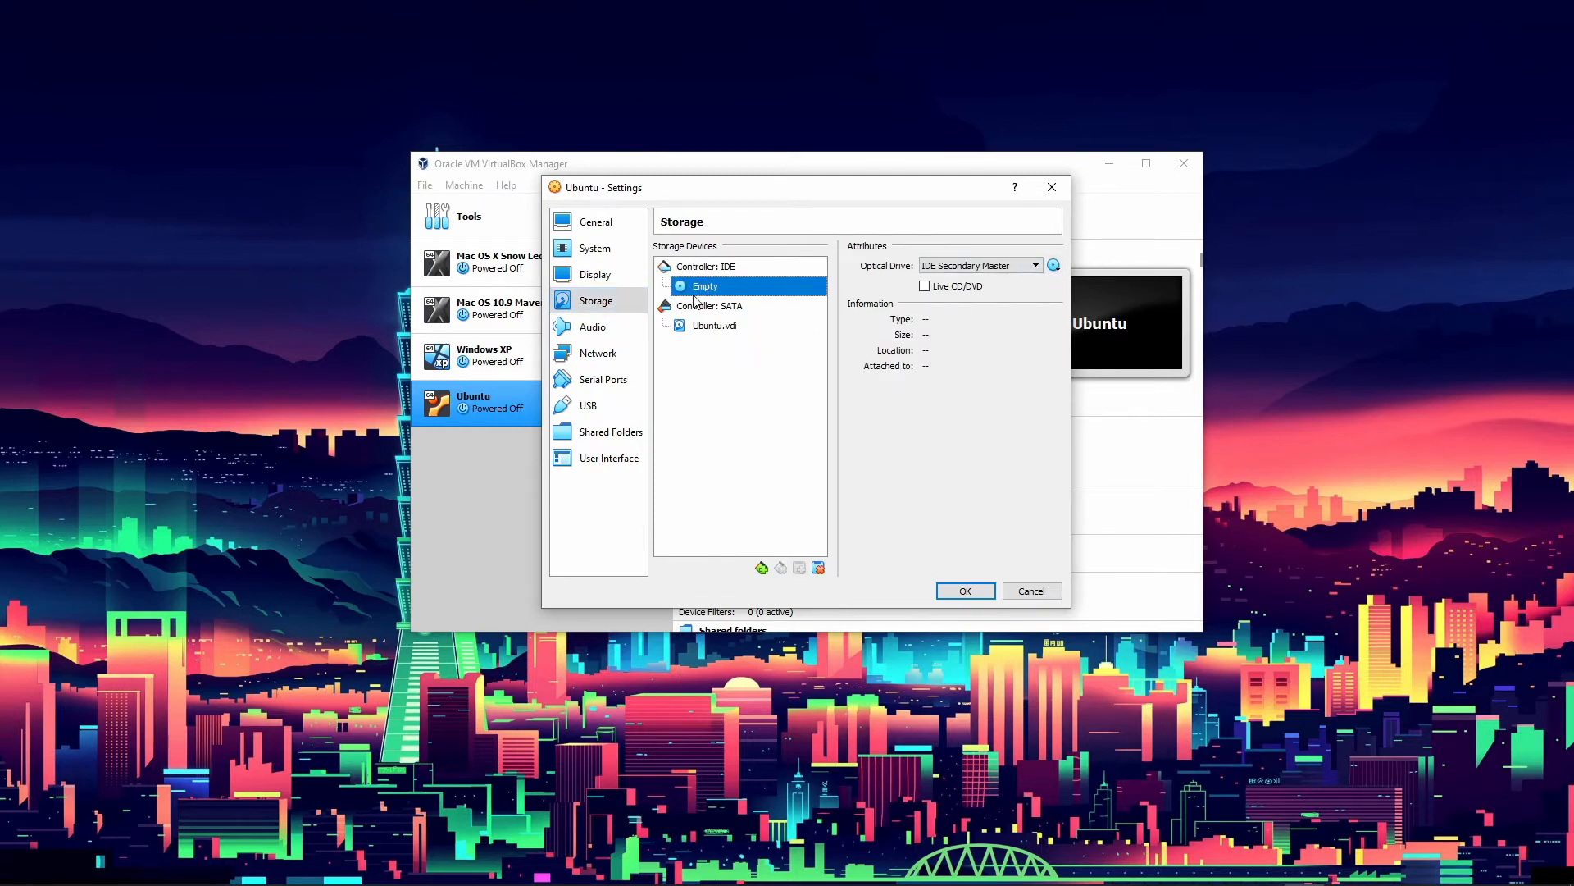
left_click(1054, 265)
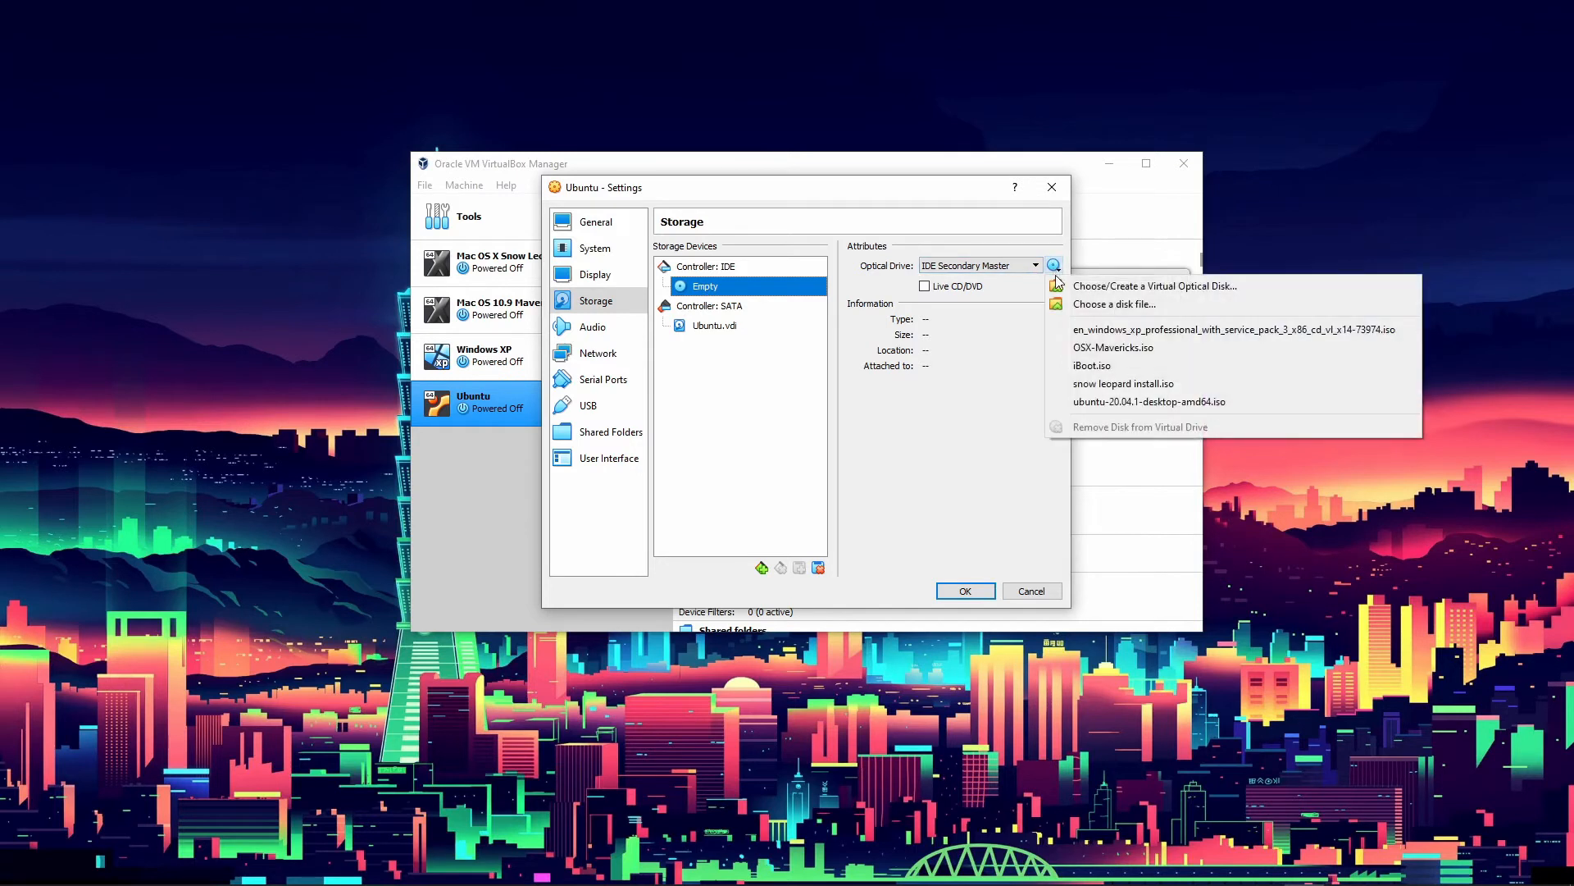
left_click(1090, 304)
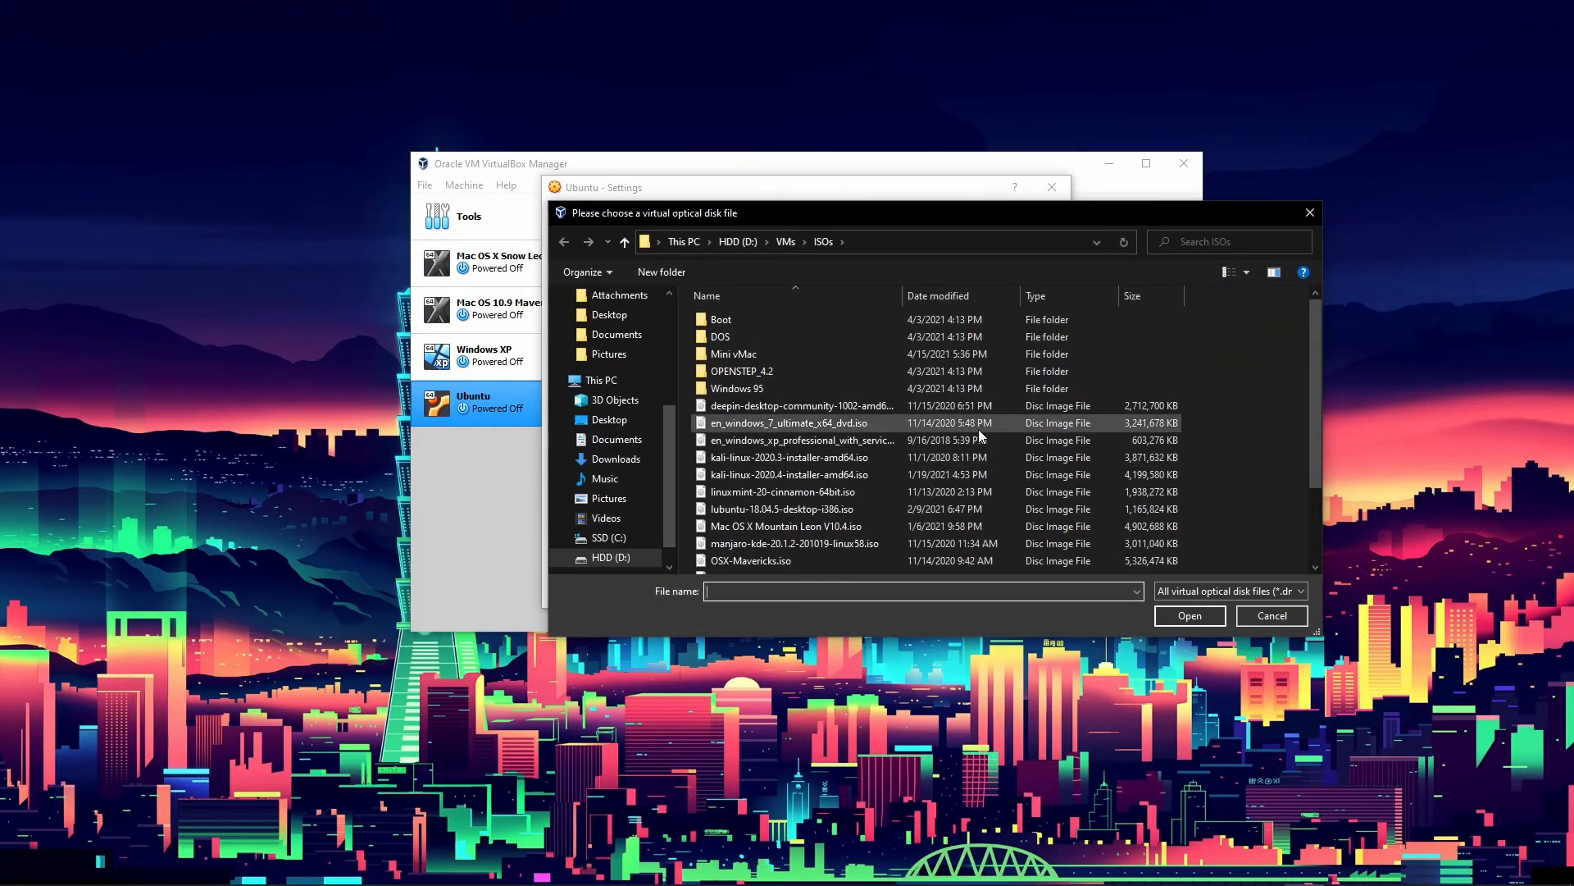
scroll(980, 430, "down", 2)
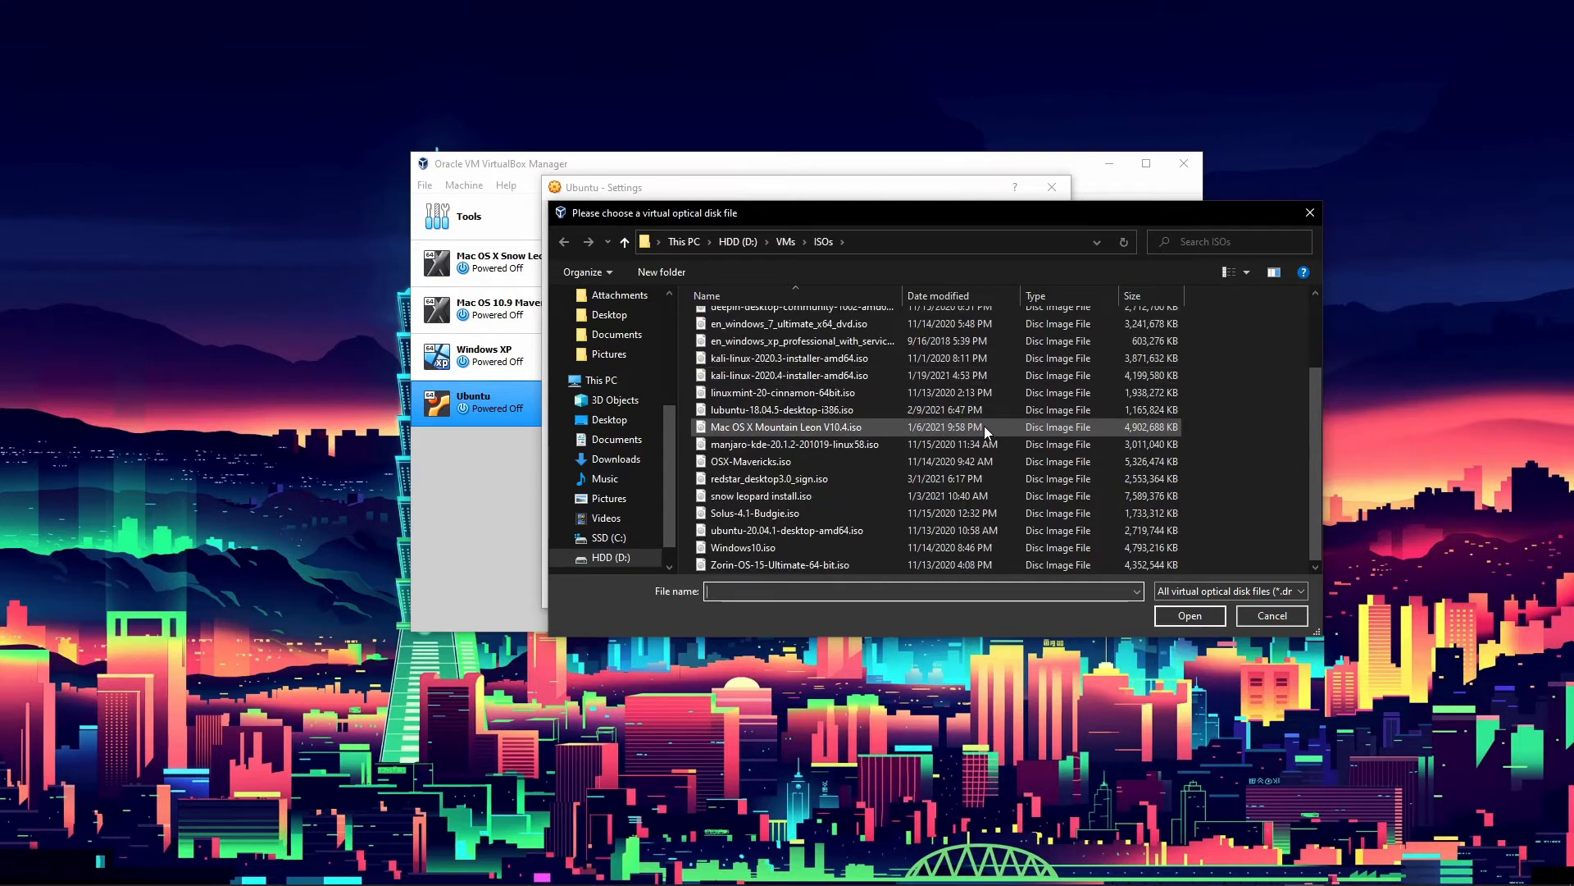
left_click(748, 529)
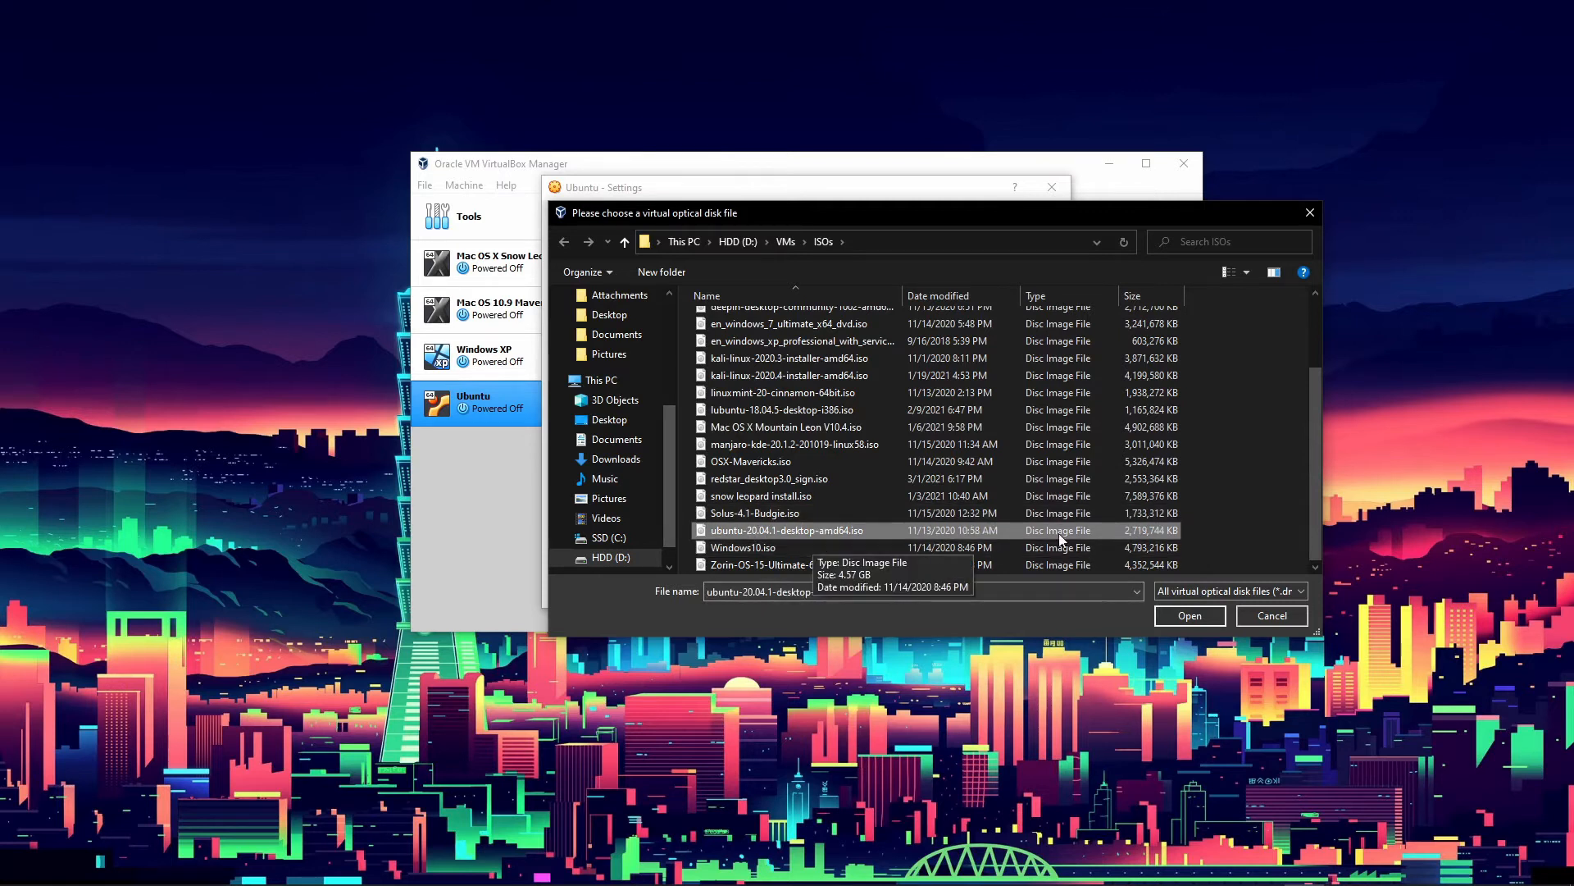
left_click(1185, 615)
left_click(965, 591)
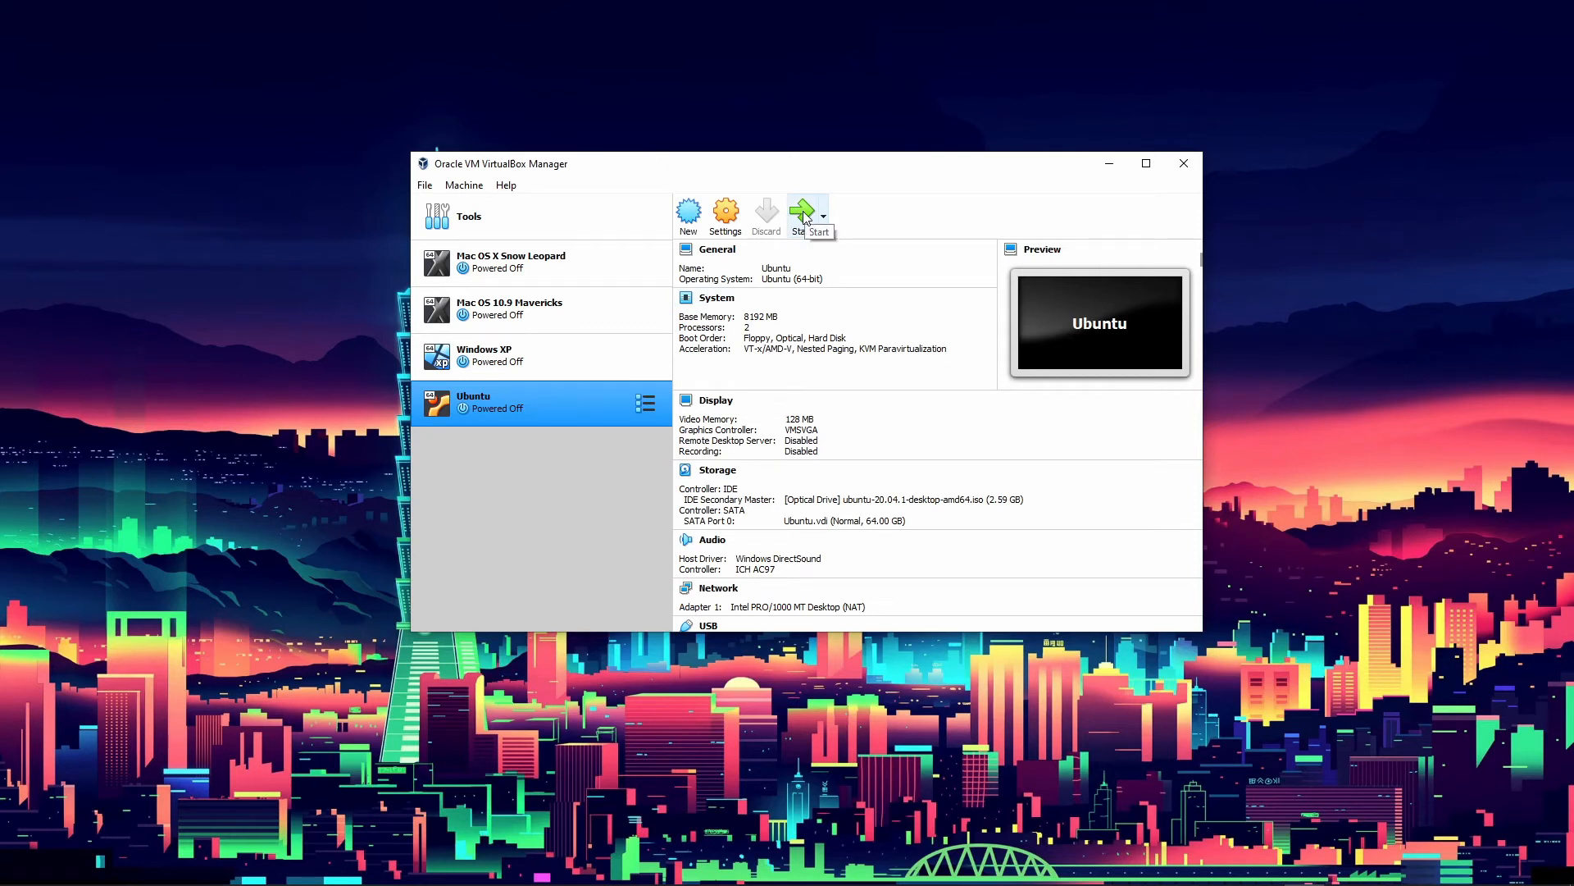
Start the Ubuntu virtual machine and set snow leopard install.iso as the start-up disk
left_click(805, 213)
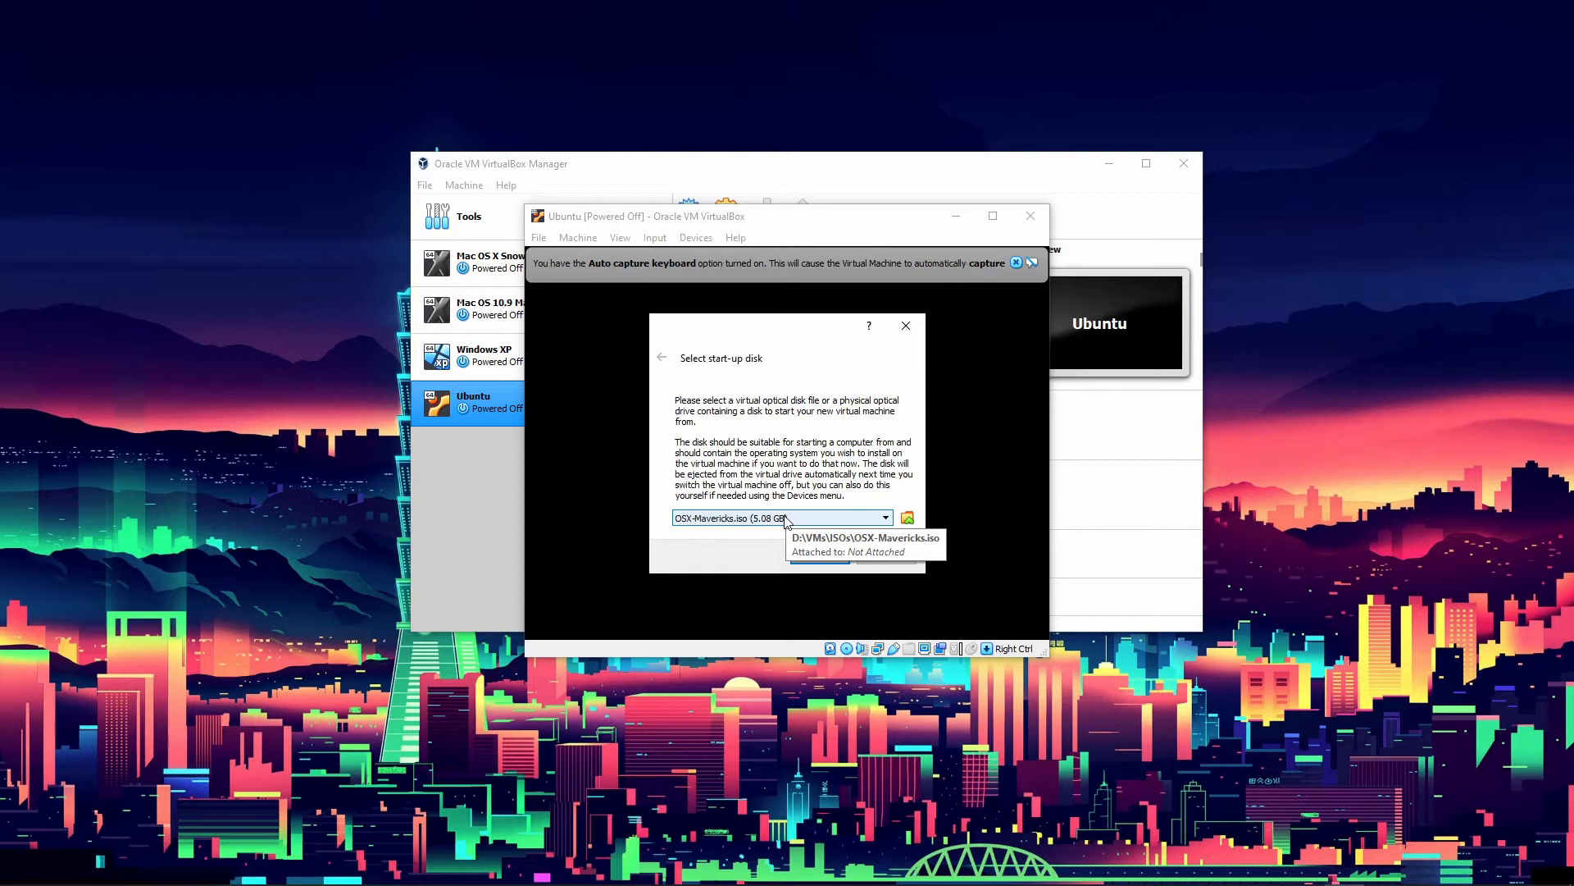
scroll(785, 518, "down", 1)
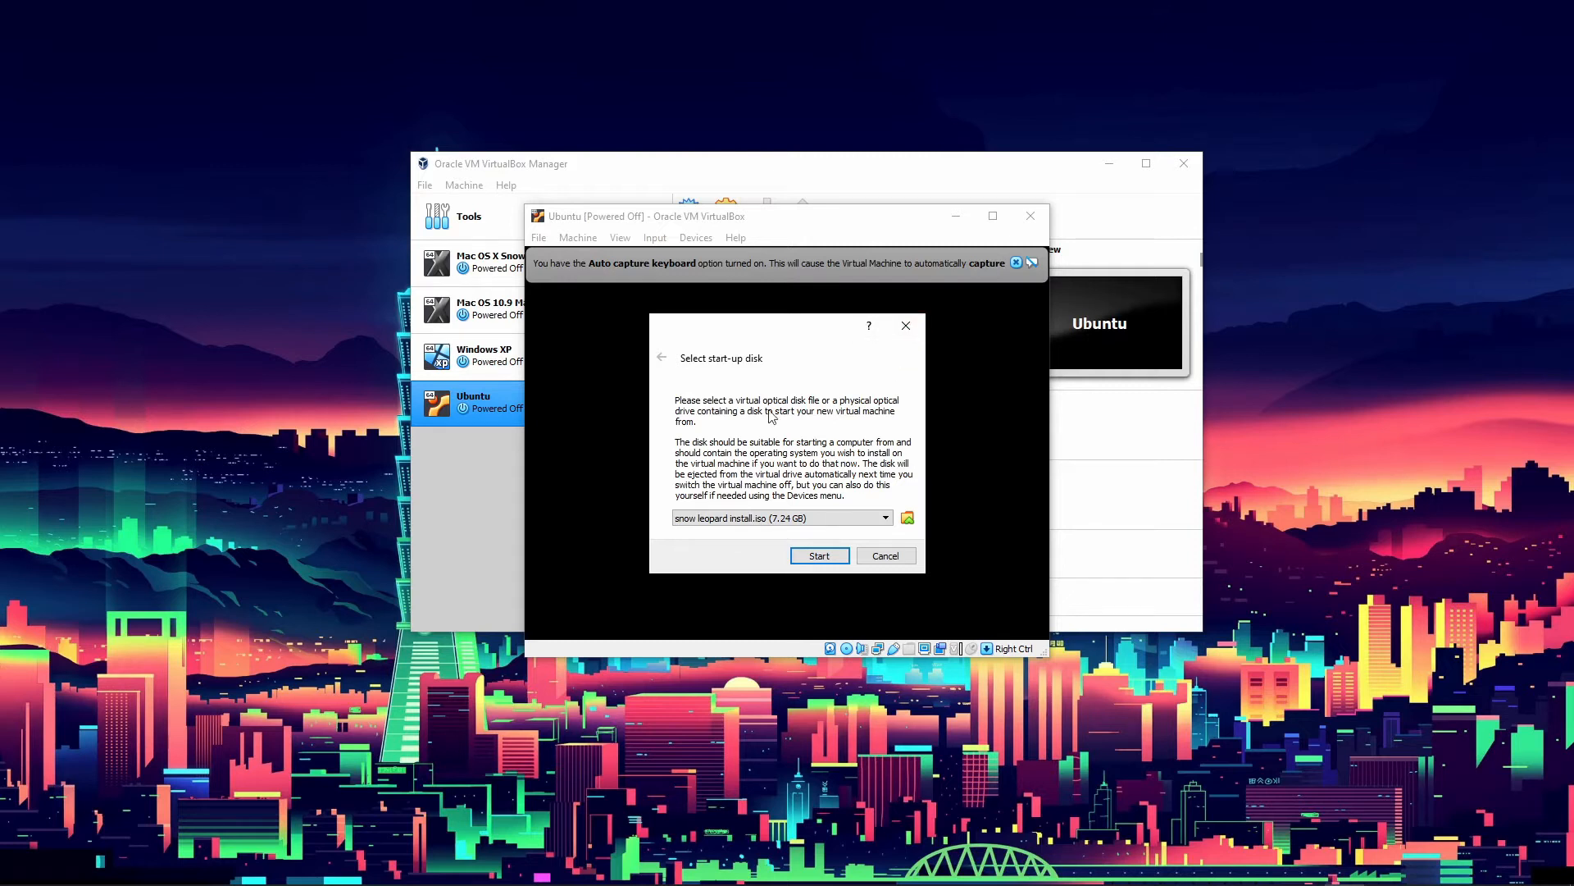
left_click(822, 520)
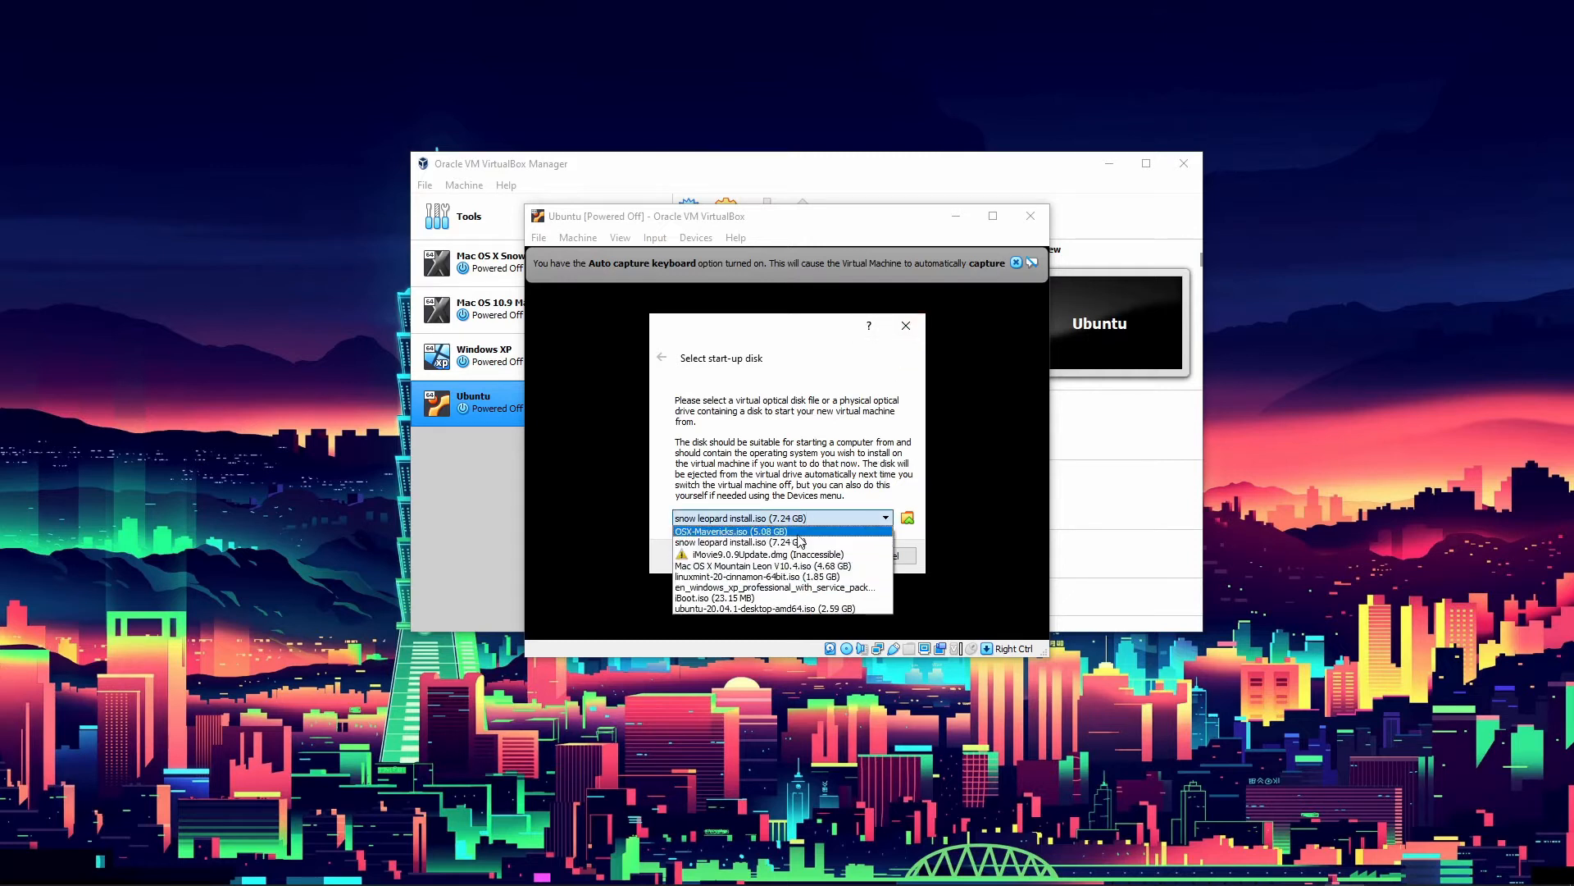
left_click(908, 521)
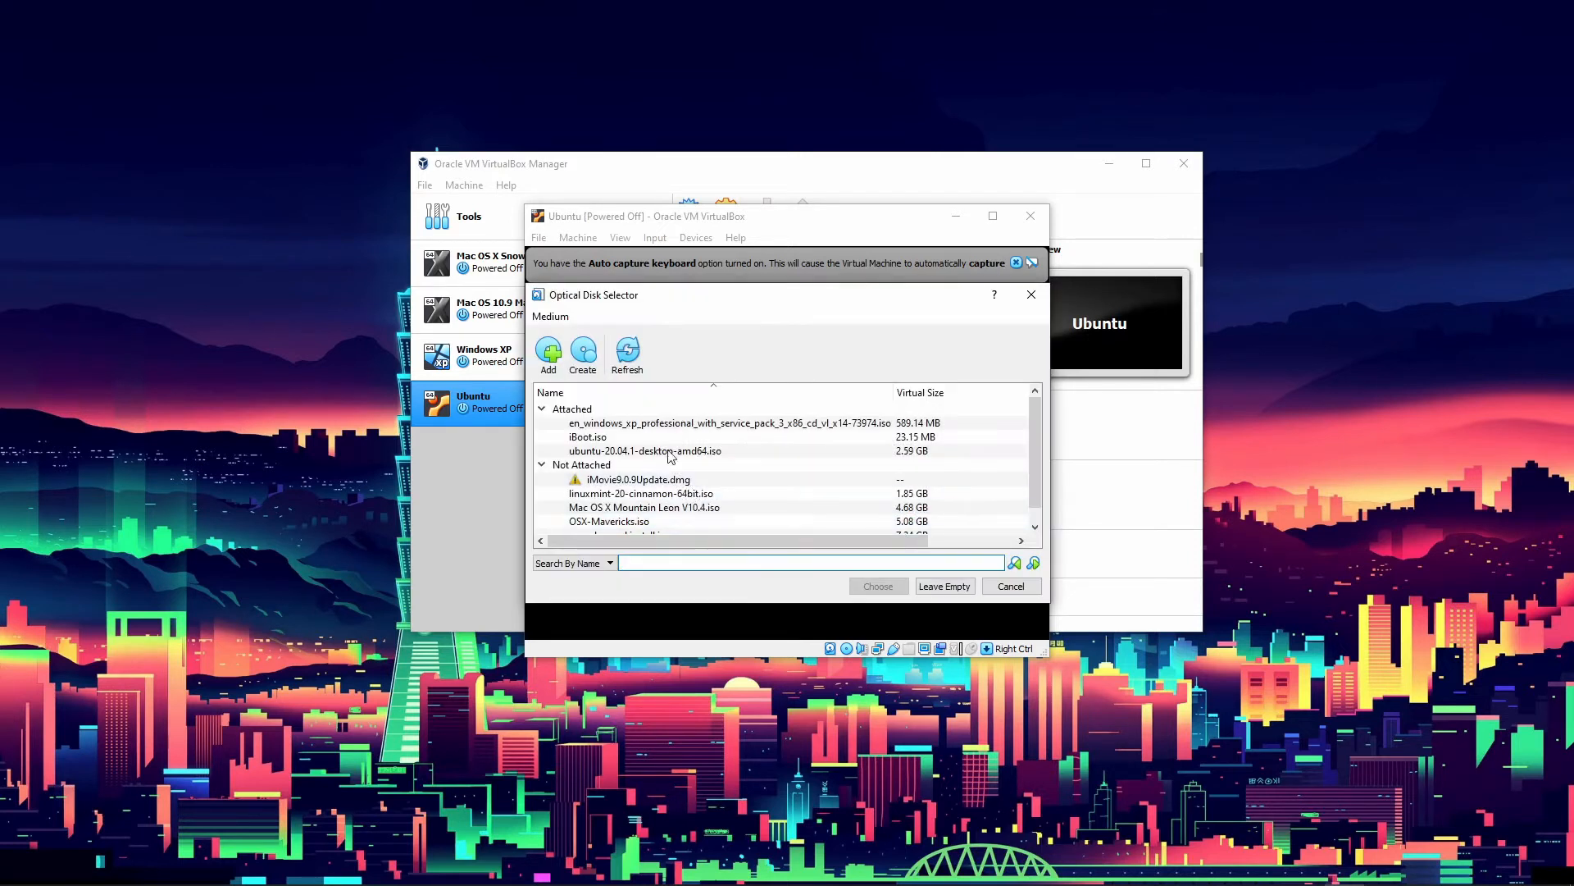
left_click(546, 357)
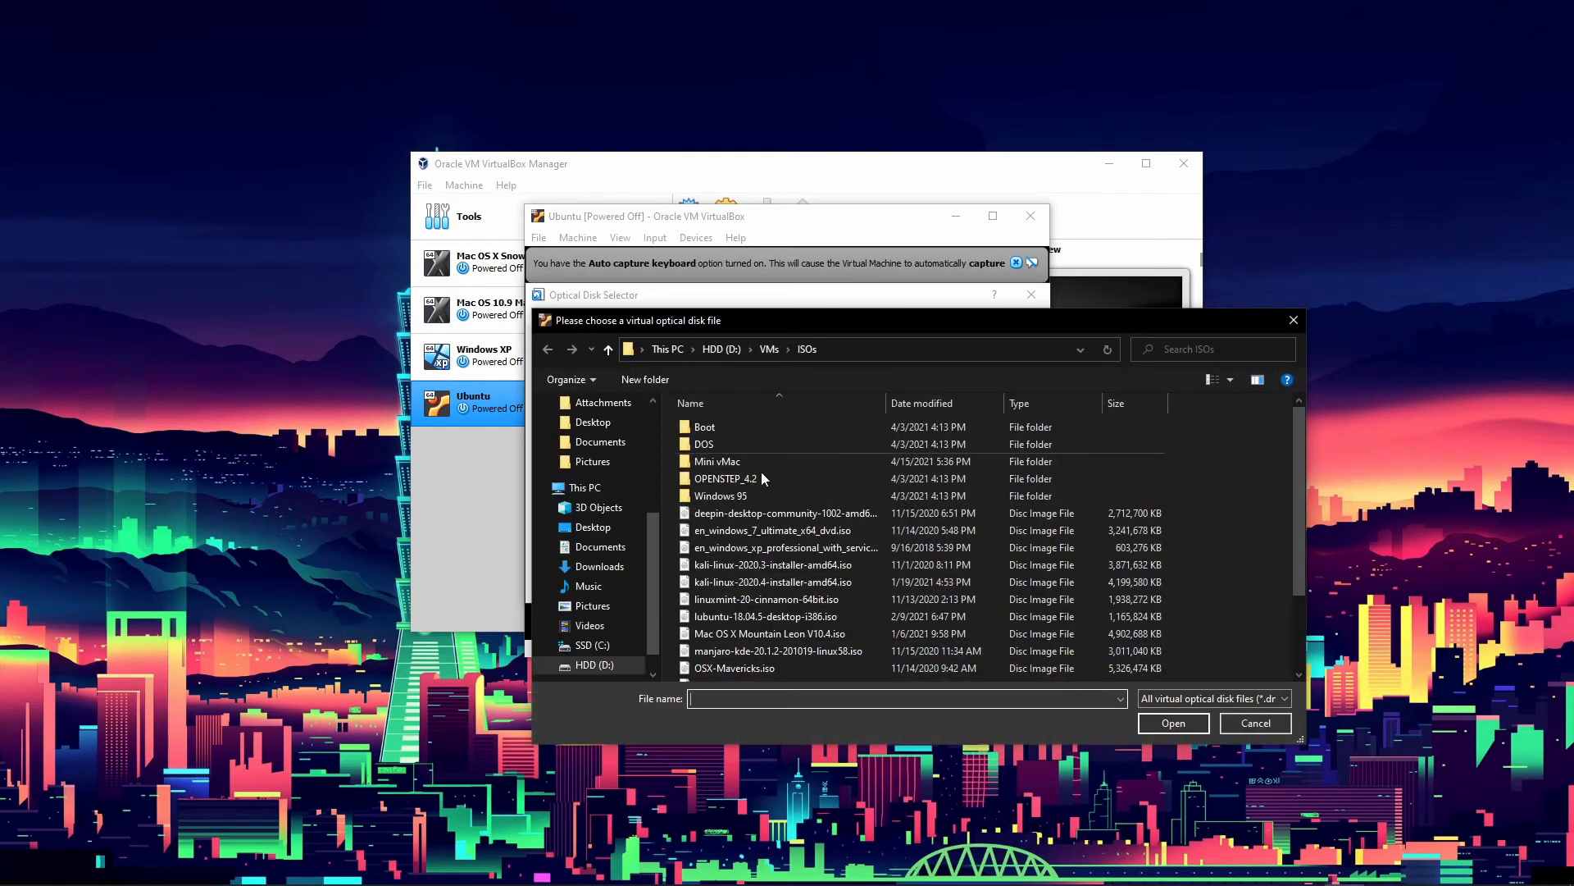
left_click(1256, 722)
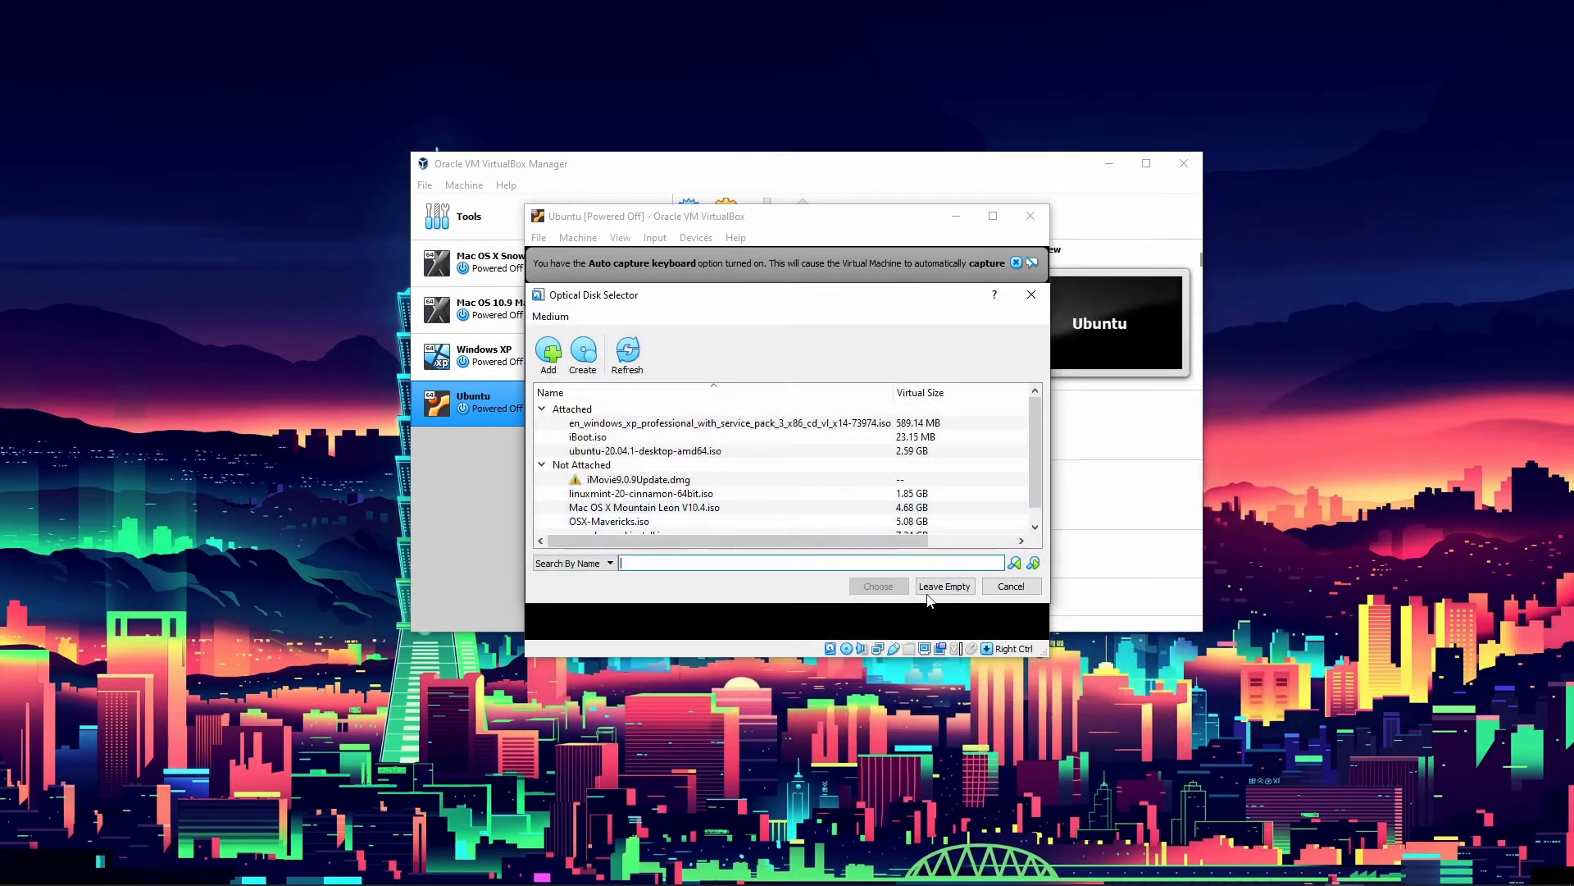
left_click(1038, 300)
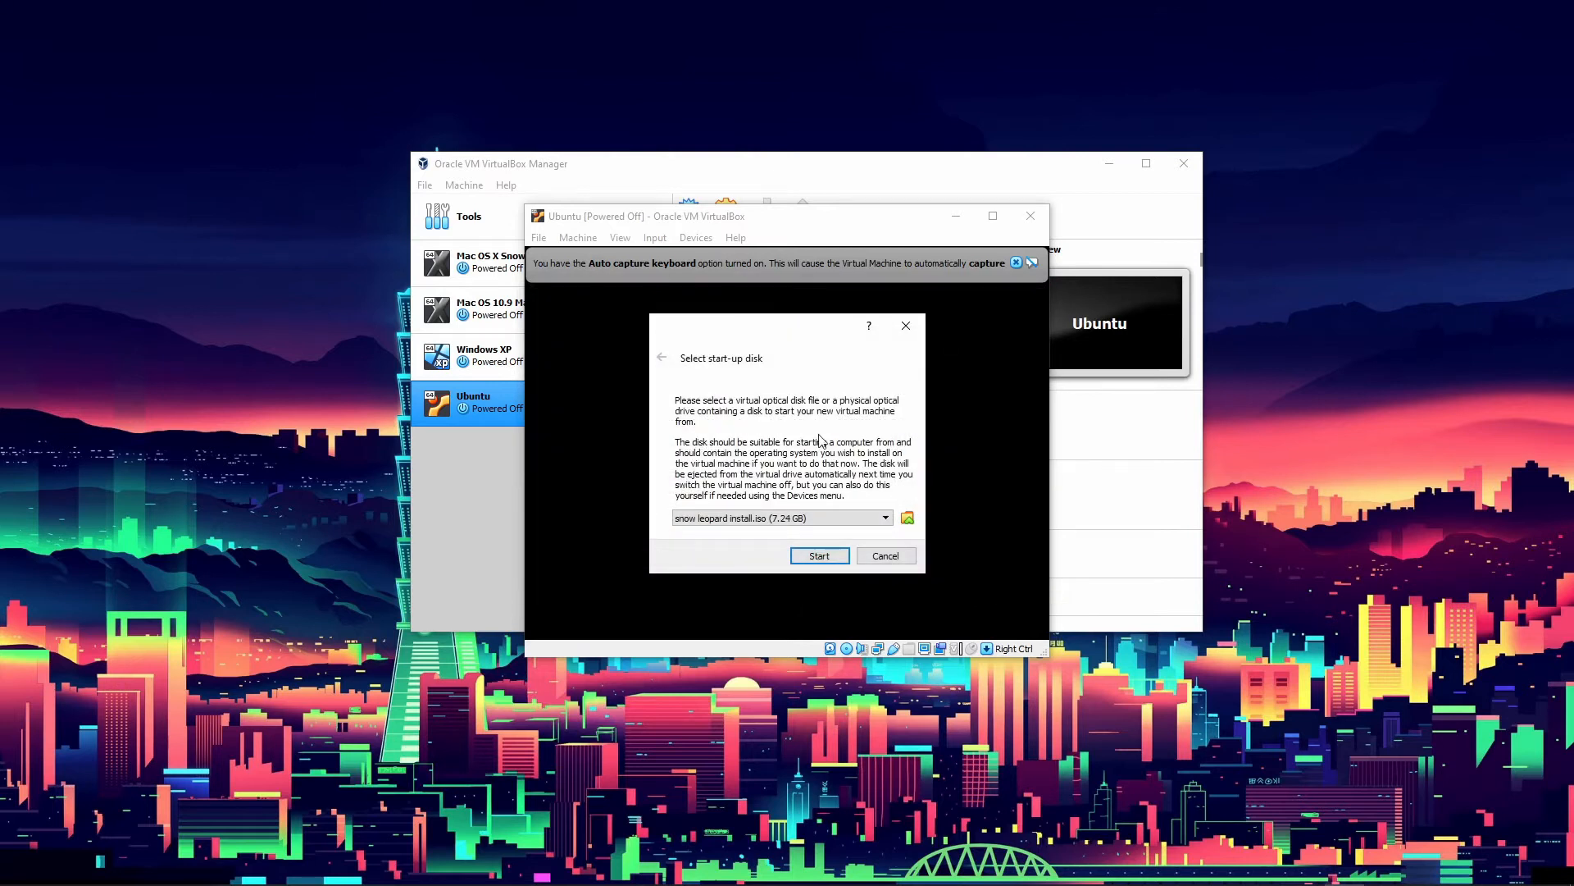
Boot the virtual machine with the selected start-up disk and dismiss the auto capture keyboard notice
left_click(812, 555)
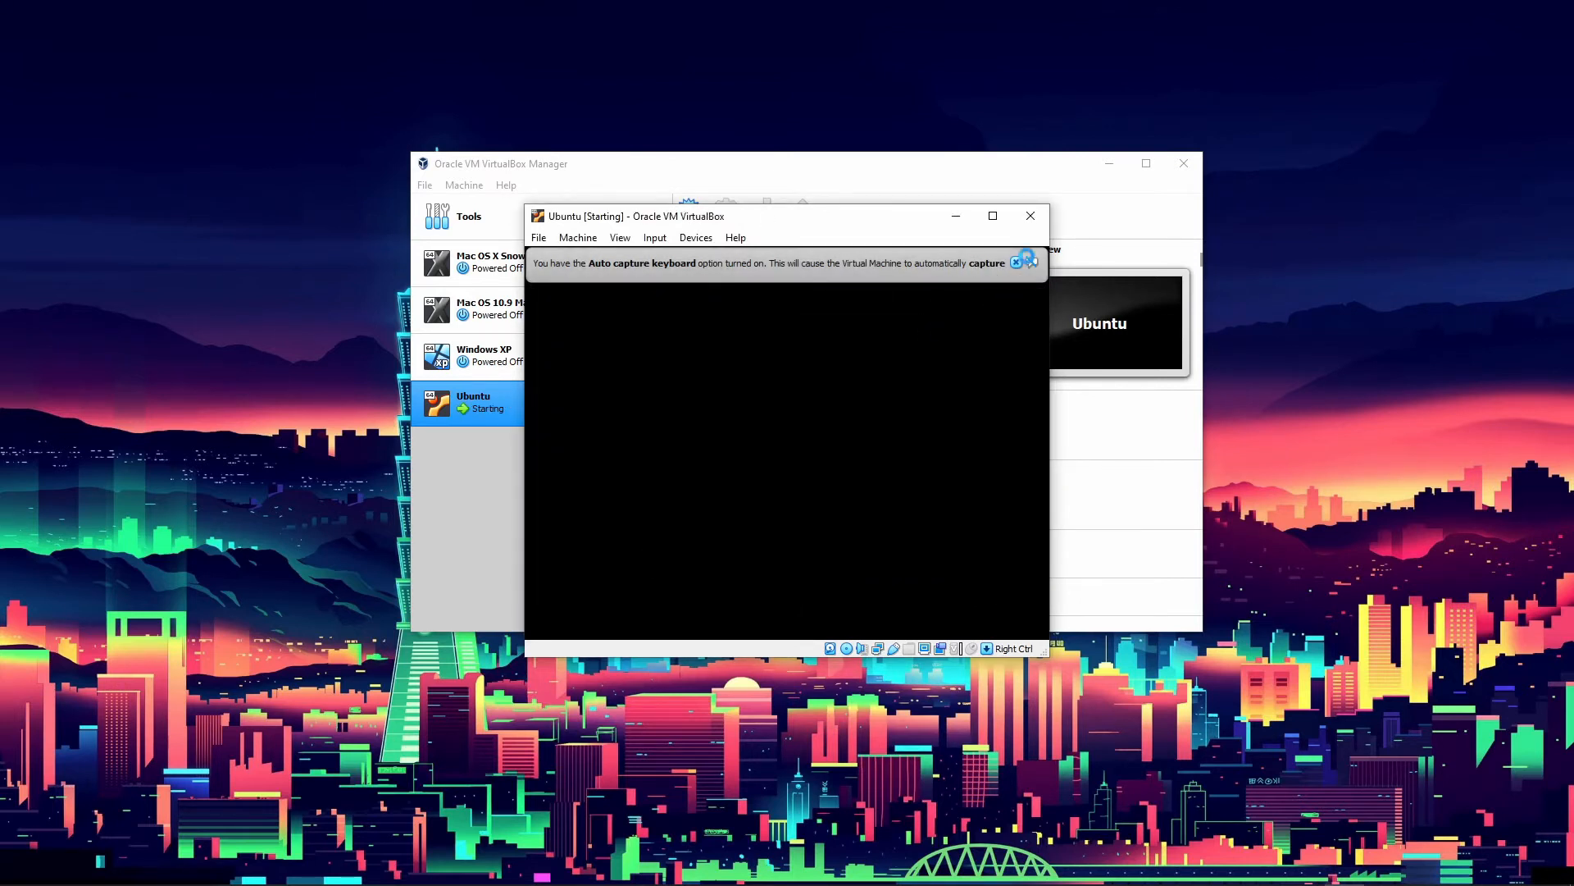
left_click(1017, 262)
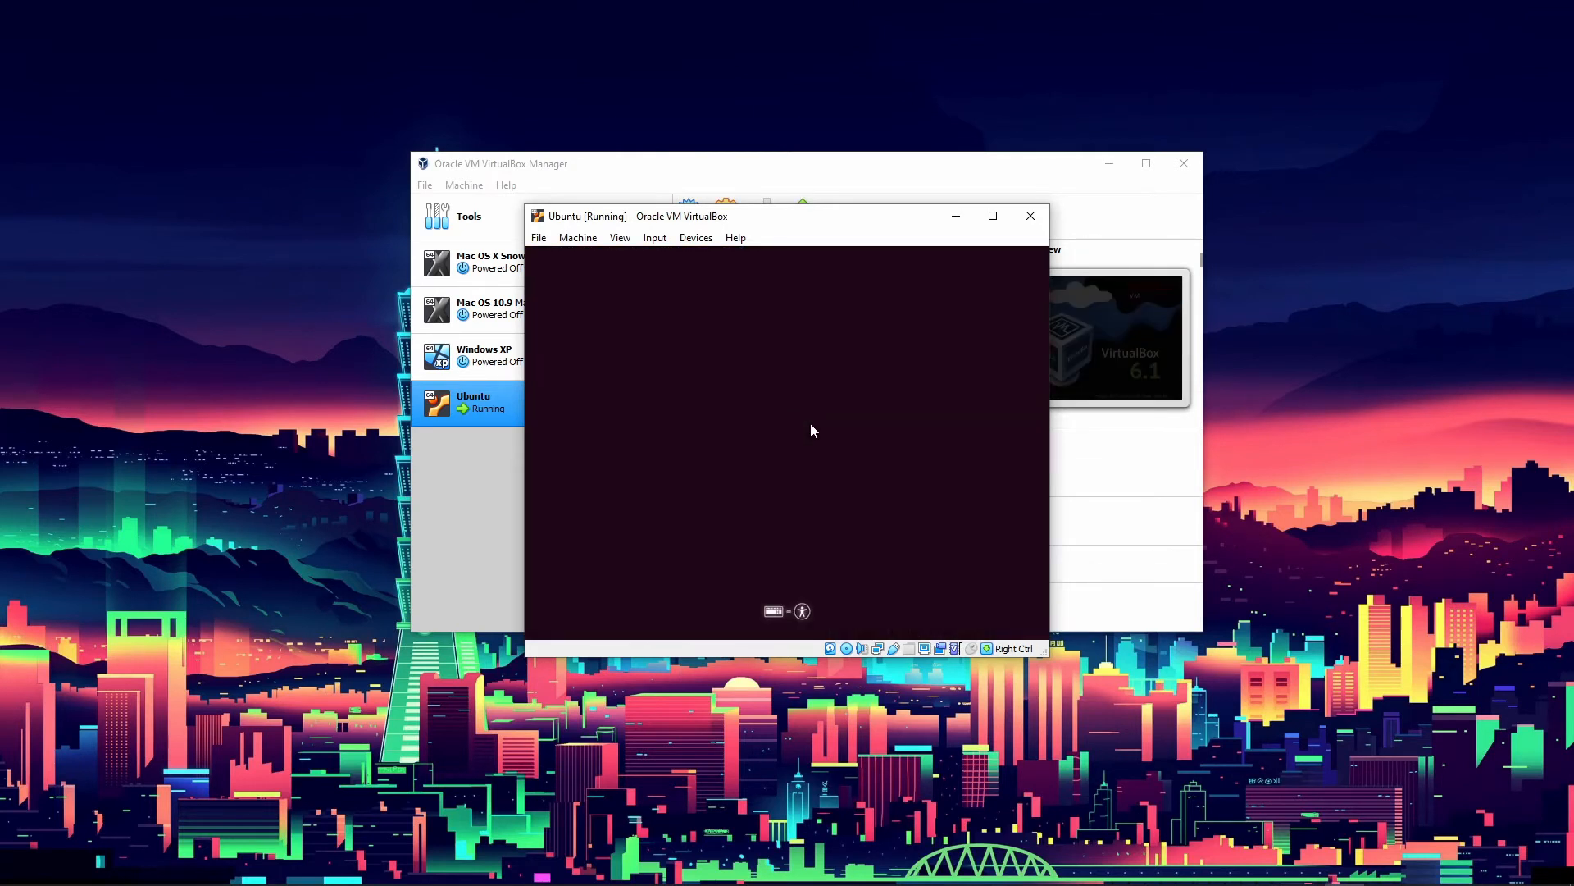
left_click(810, 421)
left_click(752, 533)
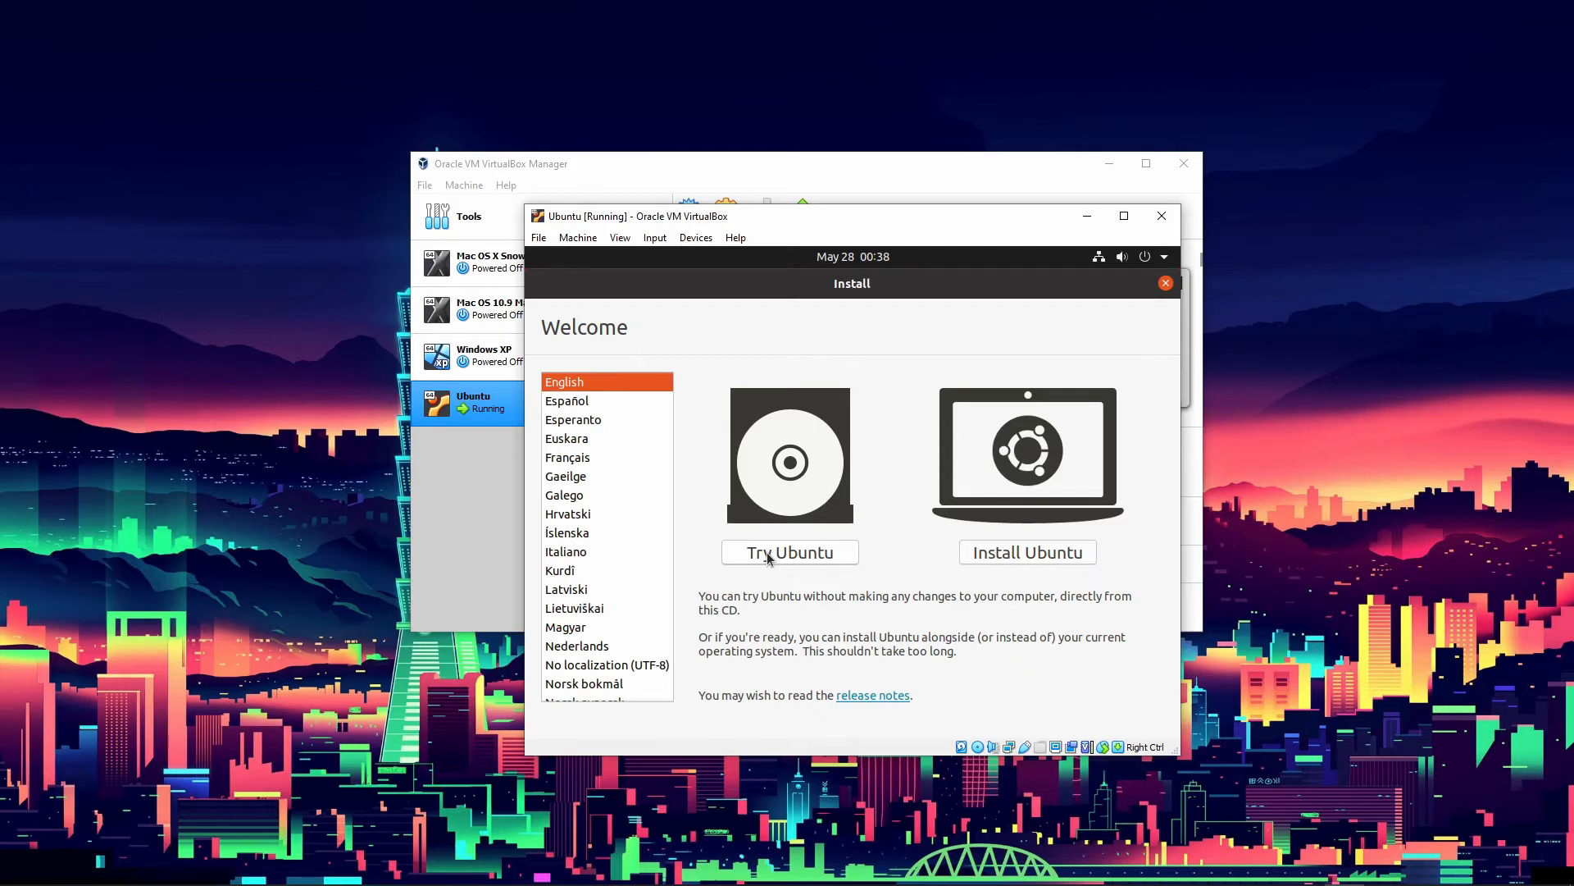
Choose to install Ubuntu and continue with the English (US) keyboard layout
left_click(1028, 561)
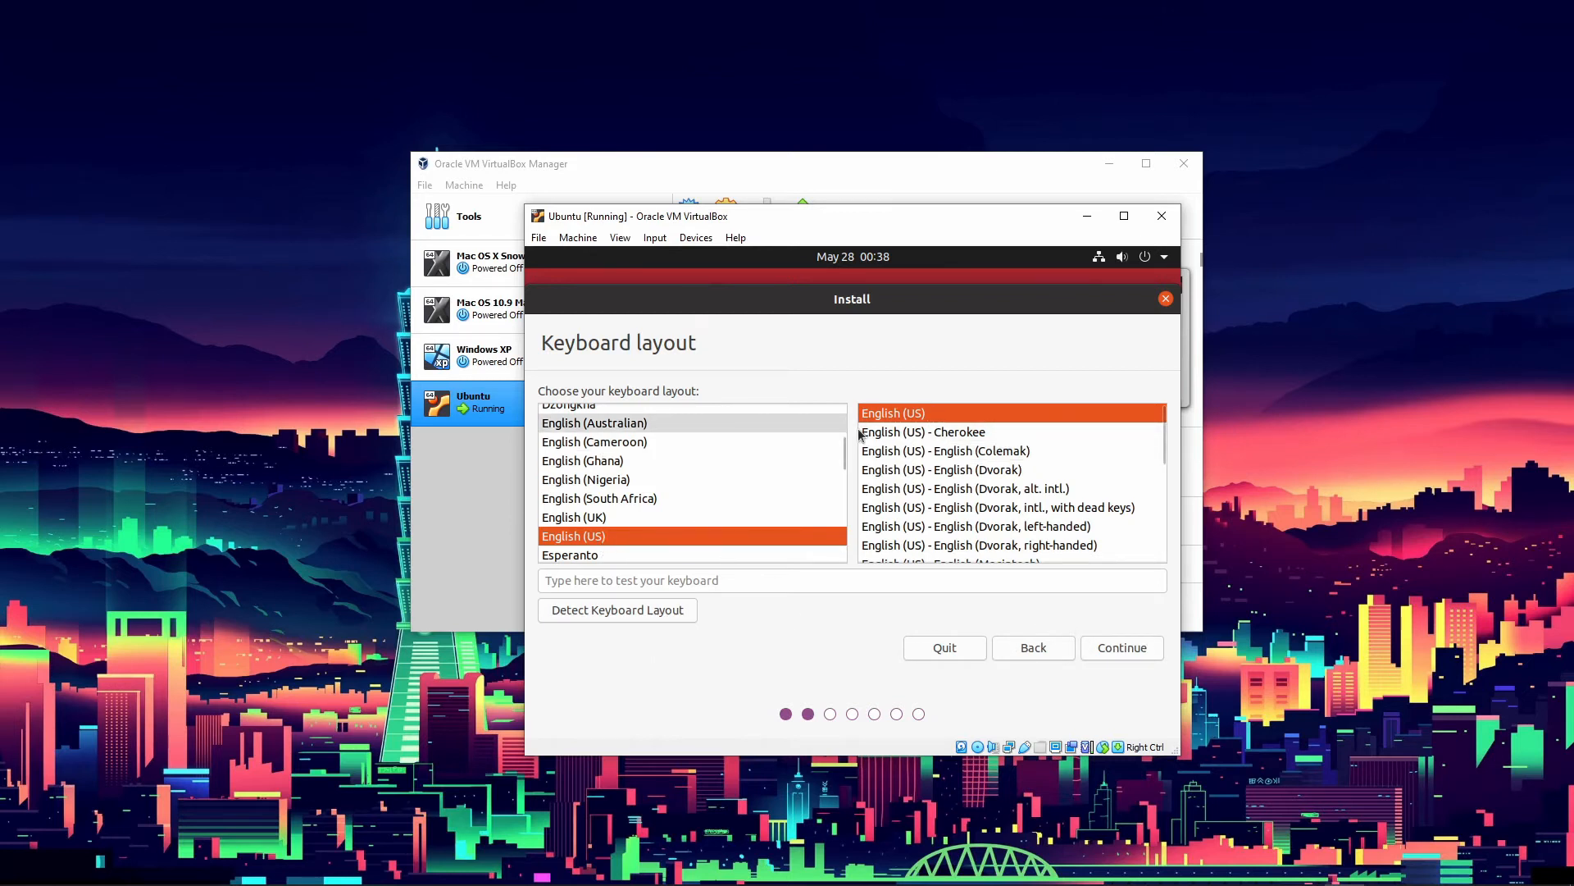
left_click(587, 520)
scroll(587, 520, "down", 1)
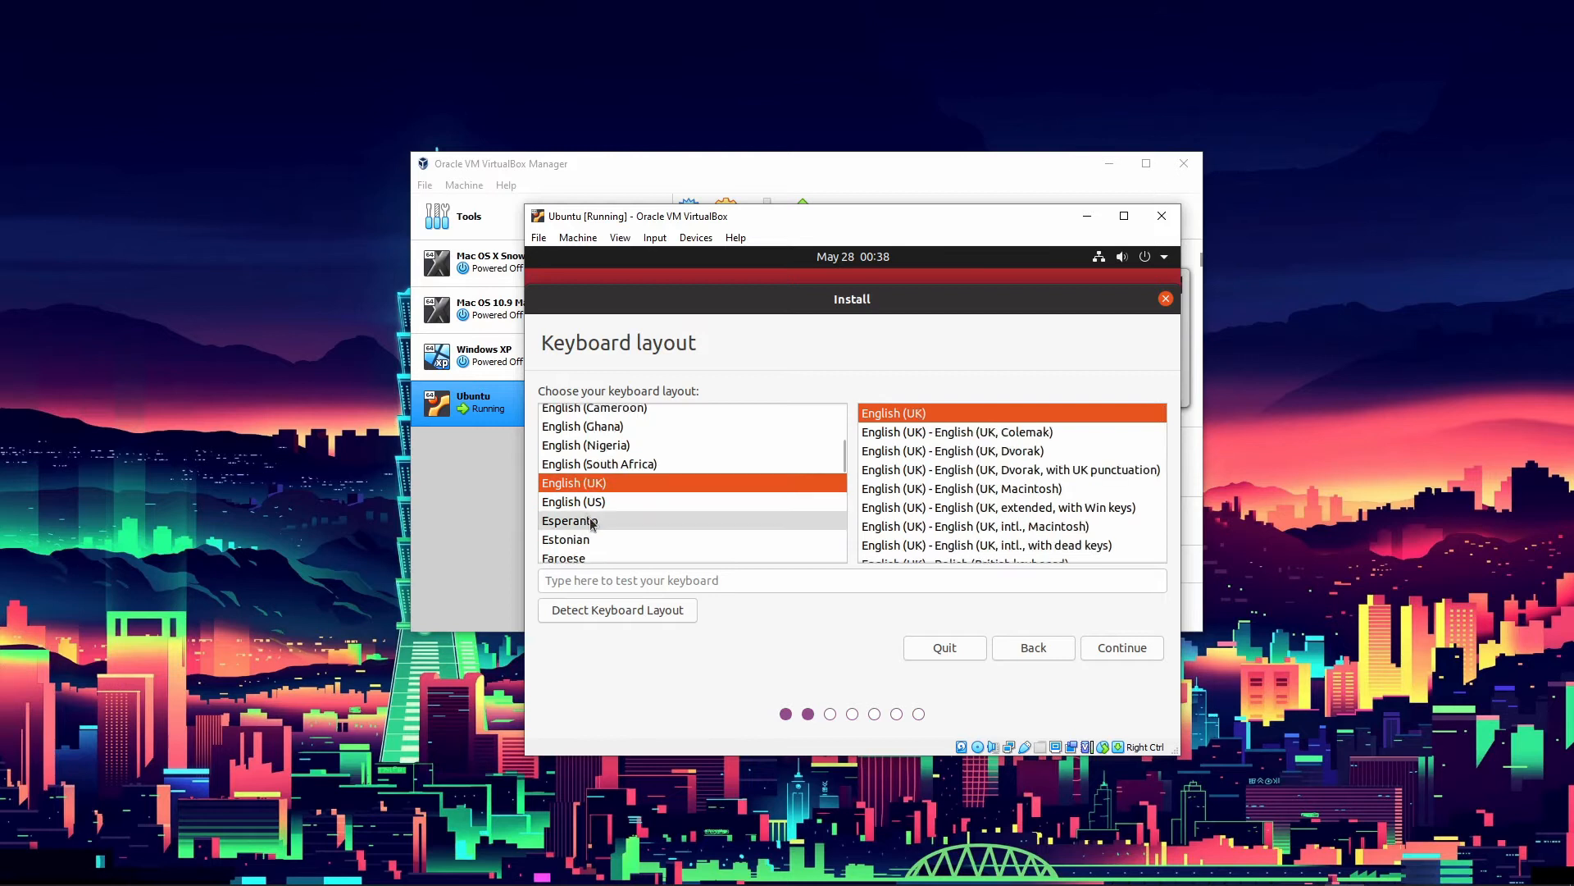
left_click(594, 502)
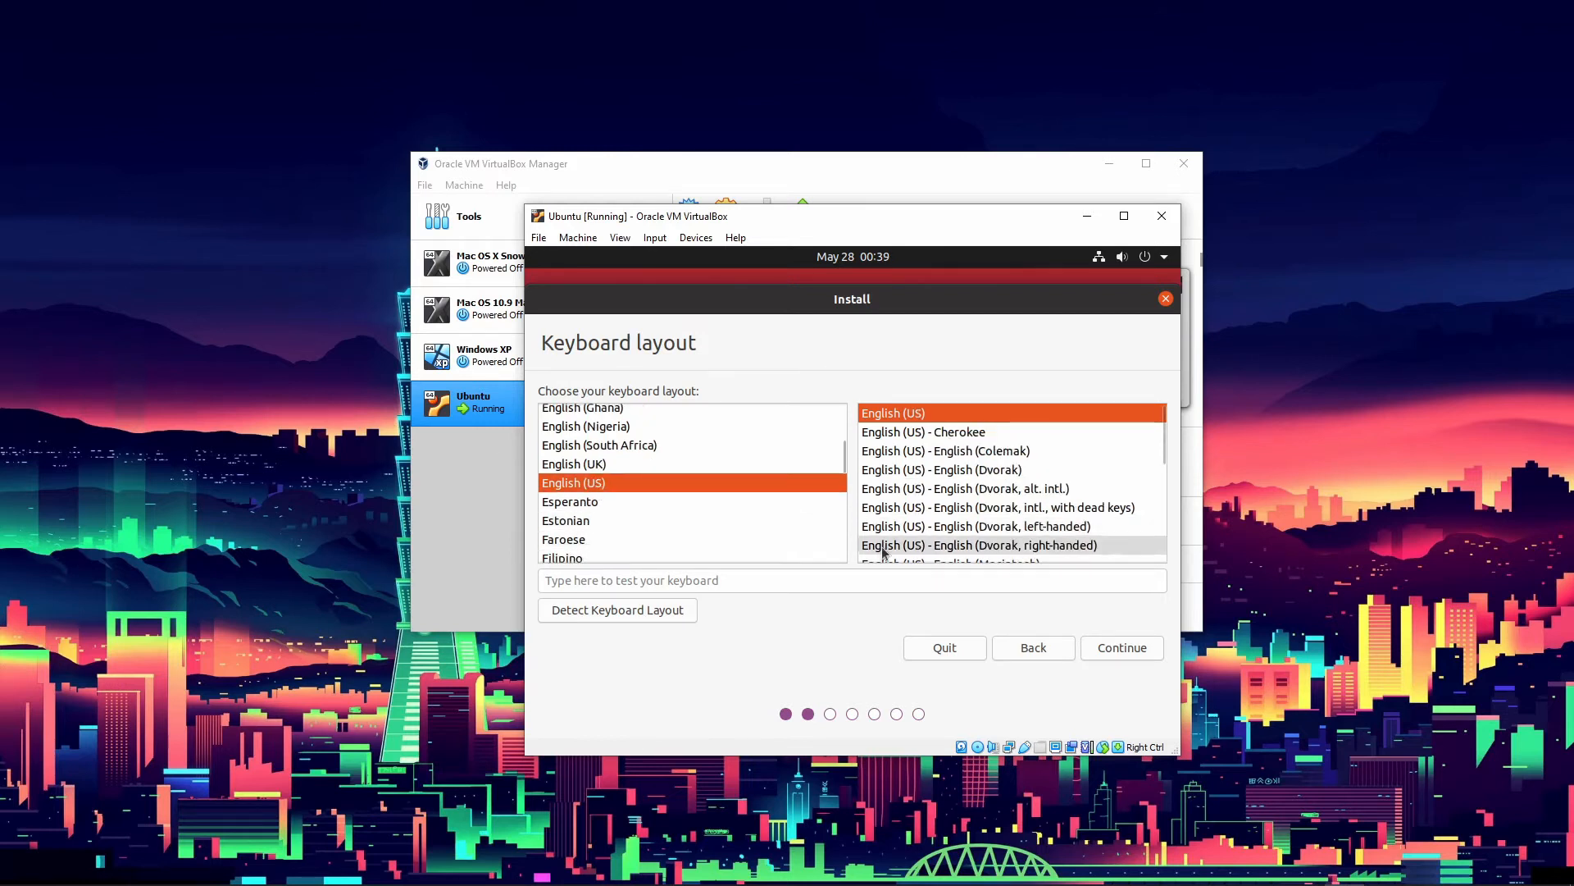
left_click(1115, 648)
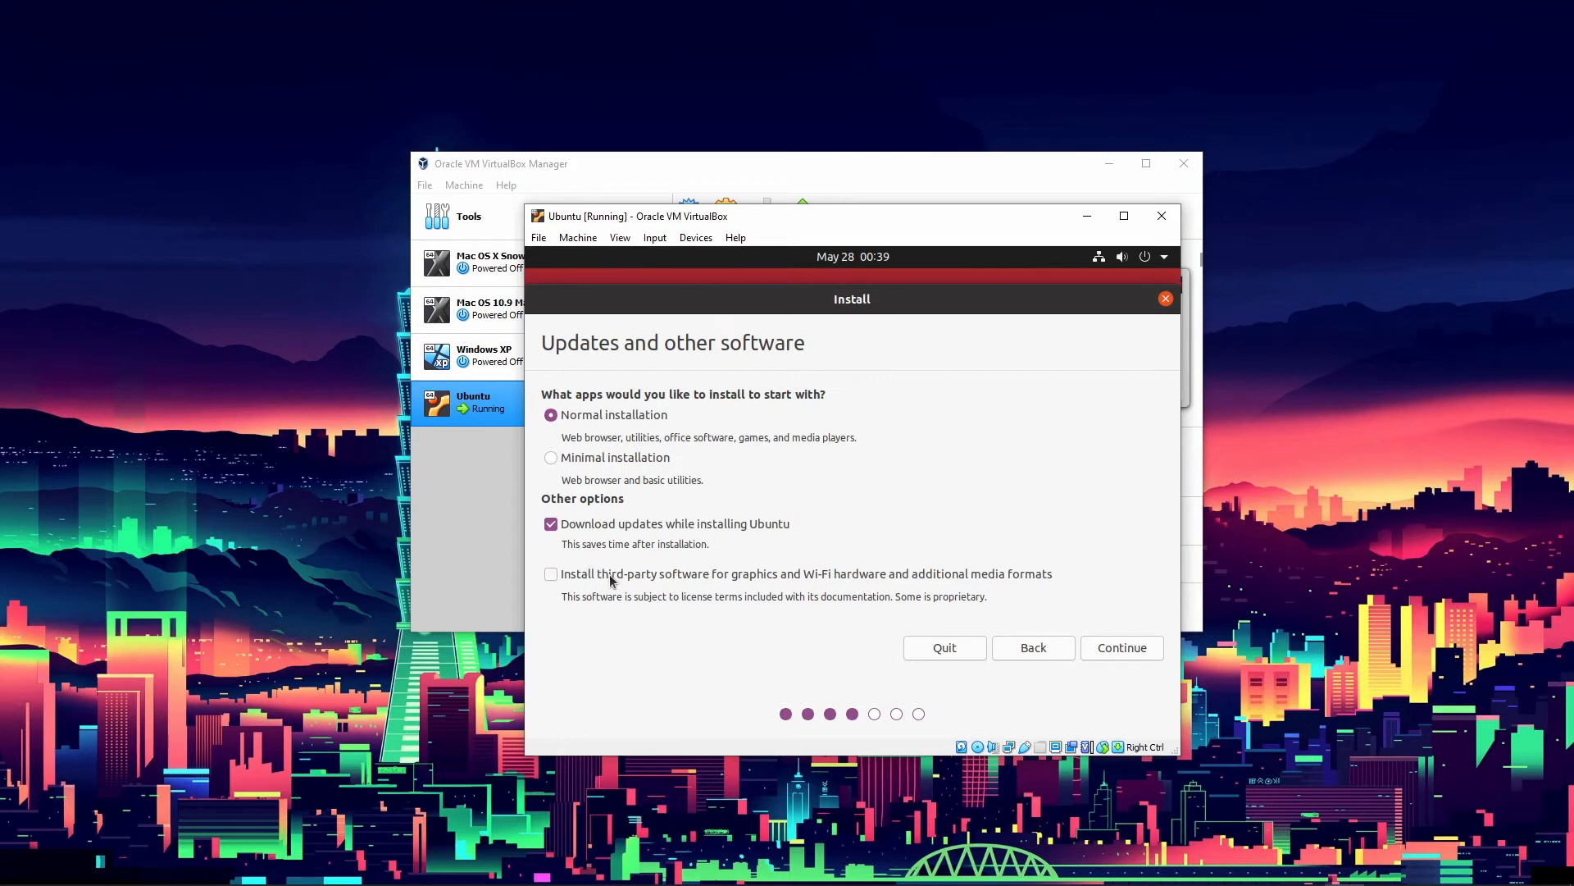
Enable third-party software for graphics, Wi-Fi hardware and media formats, check the wired network status, and continue the installation setup
left_click(565, 577)
left_click(1115, 256)
left_click(1058, 346)
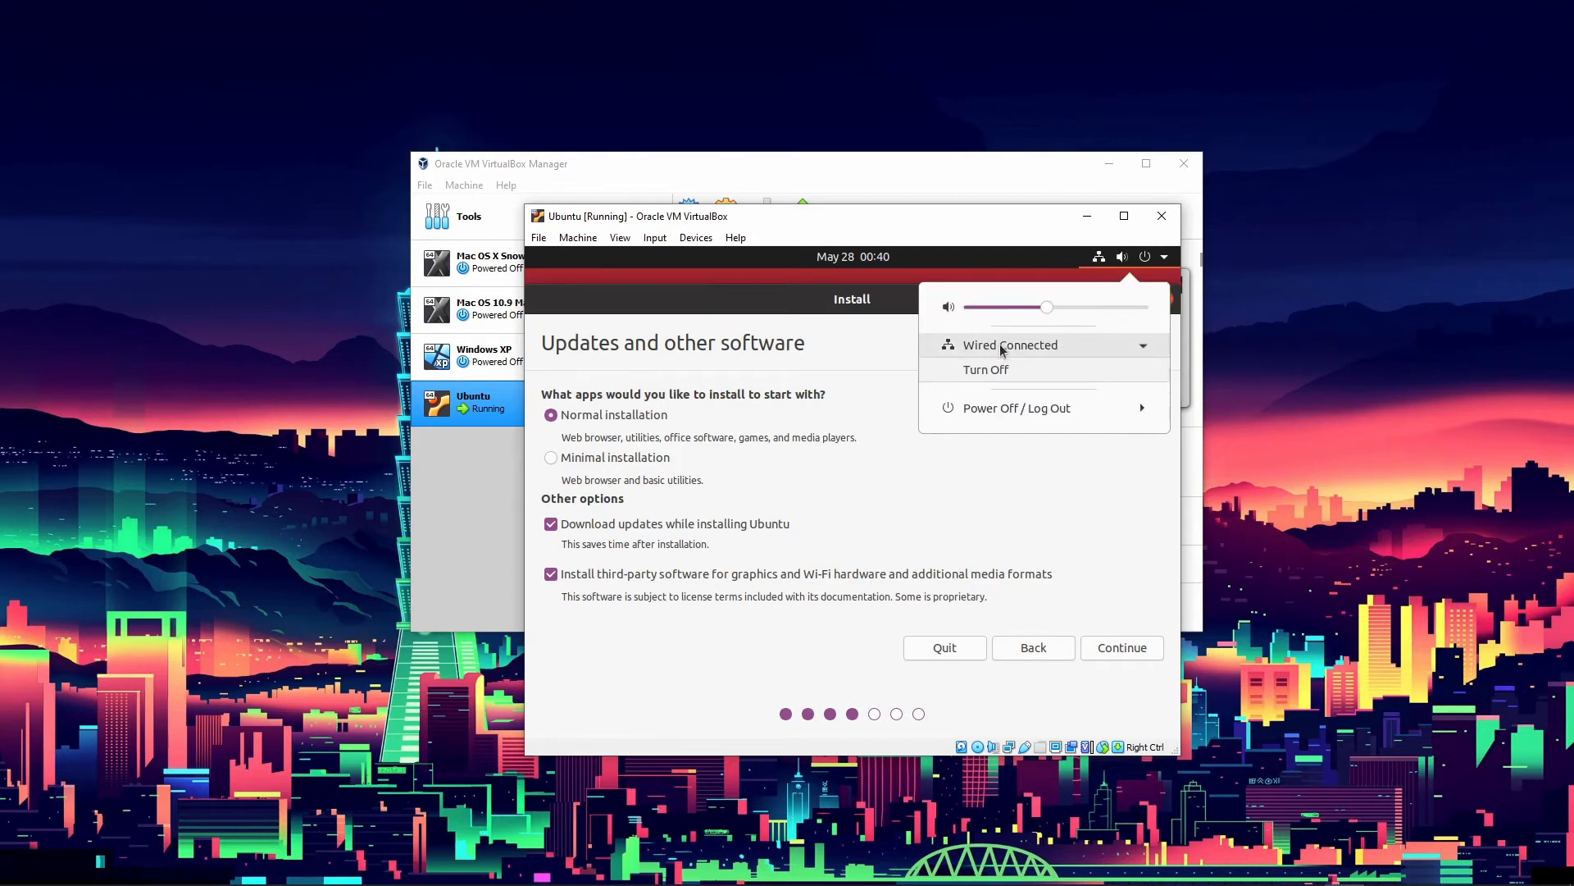
left_click(1052, 502)
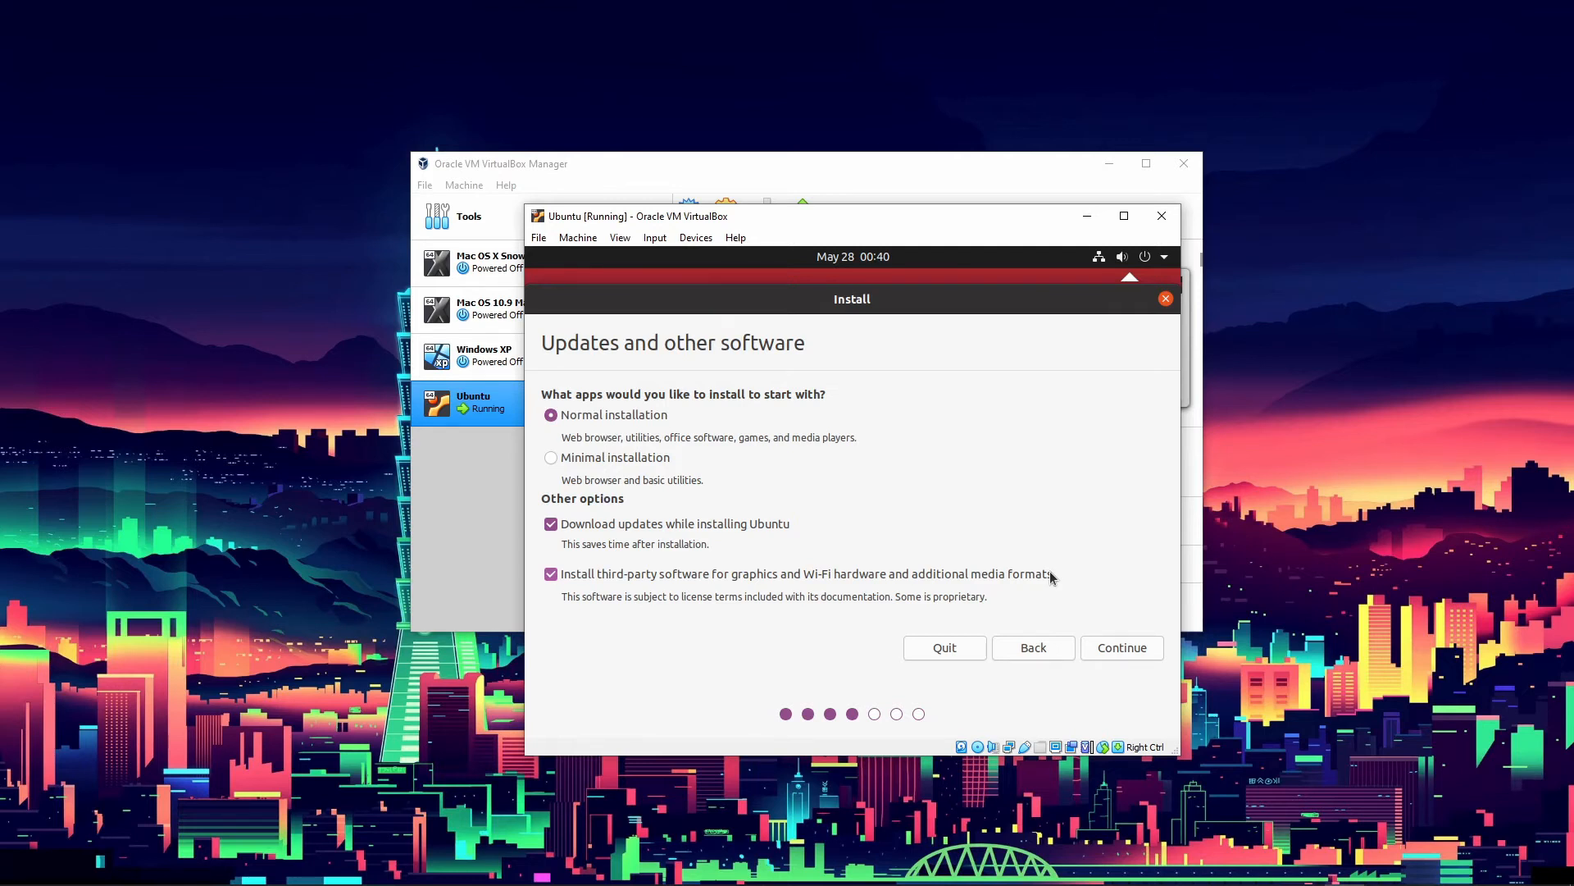
left_click(1125, 648)
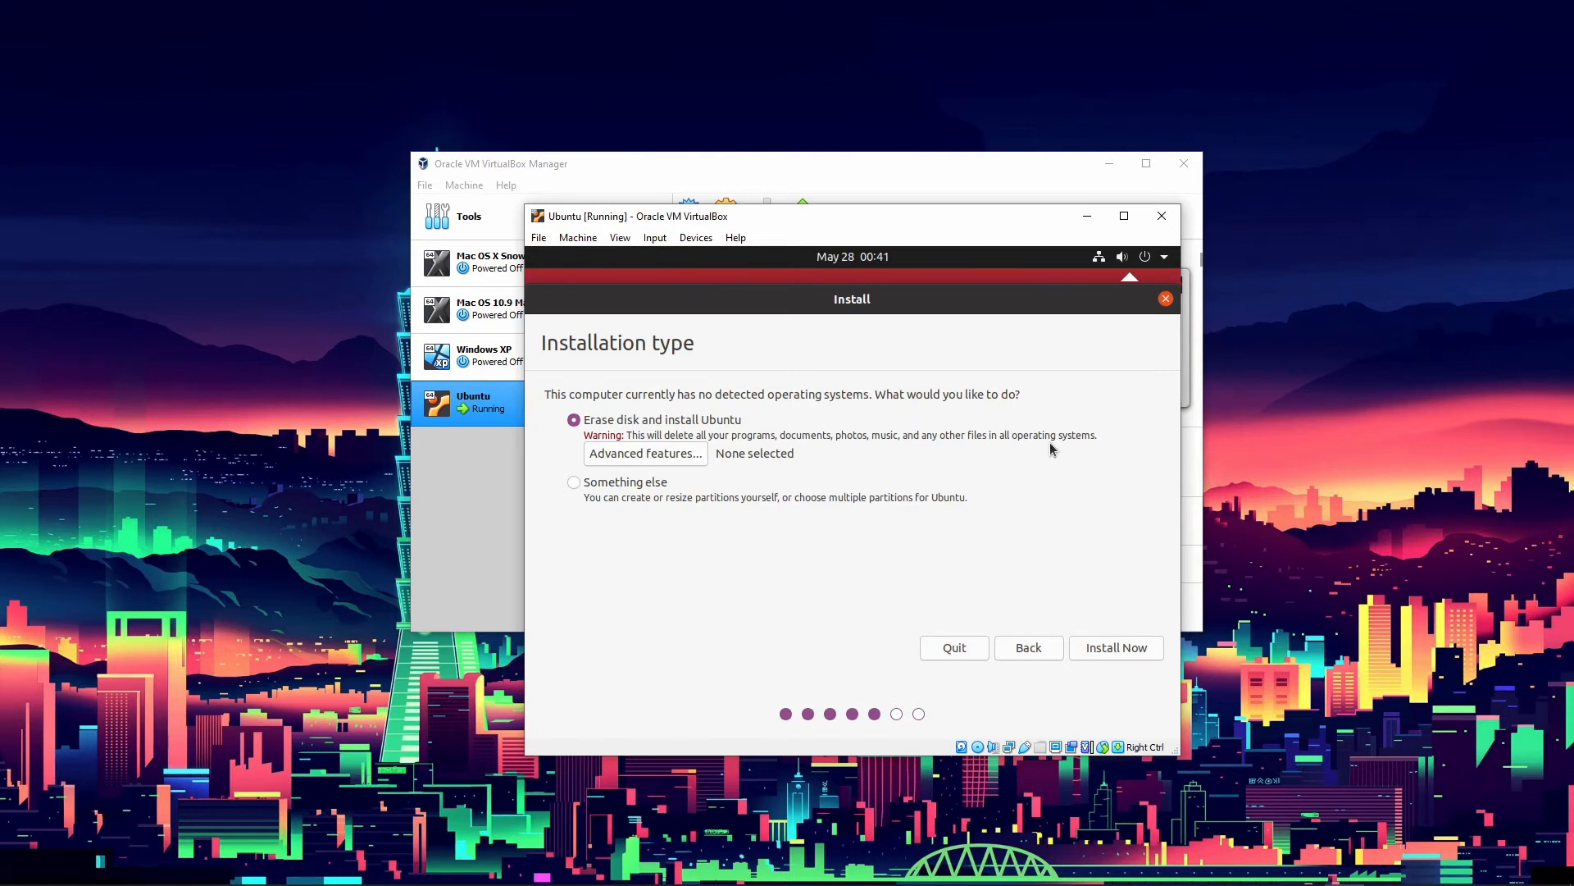
Select Erase disk and install Ubuntu as the installation type and confirm writing the changes to the disk
left_click(591, 478)
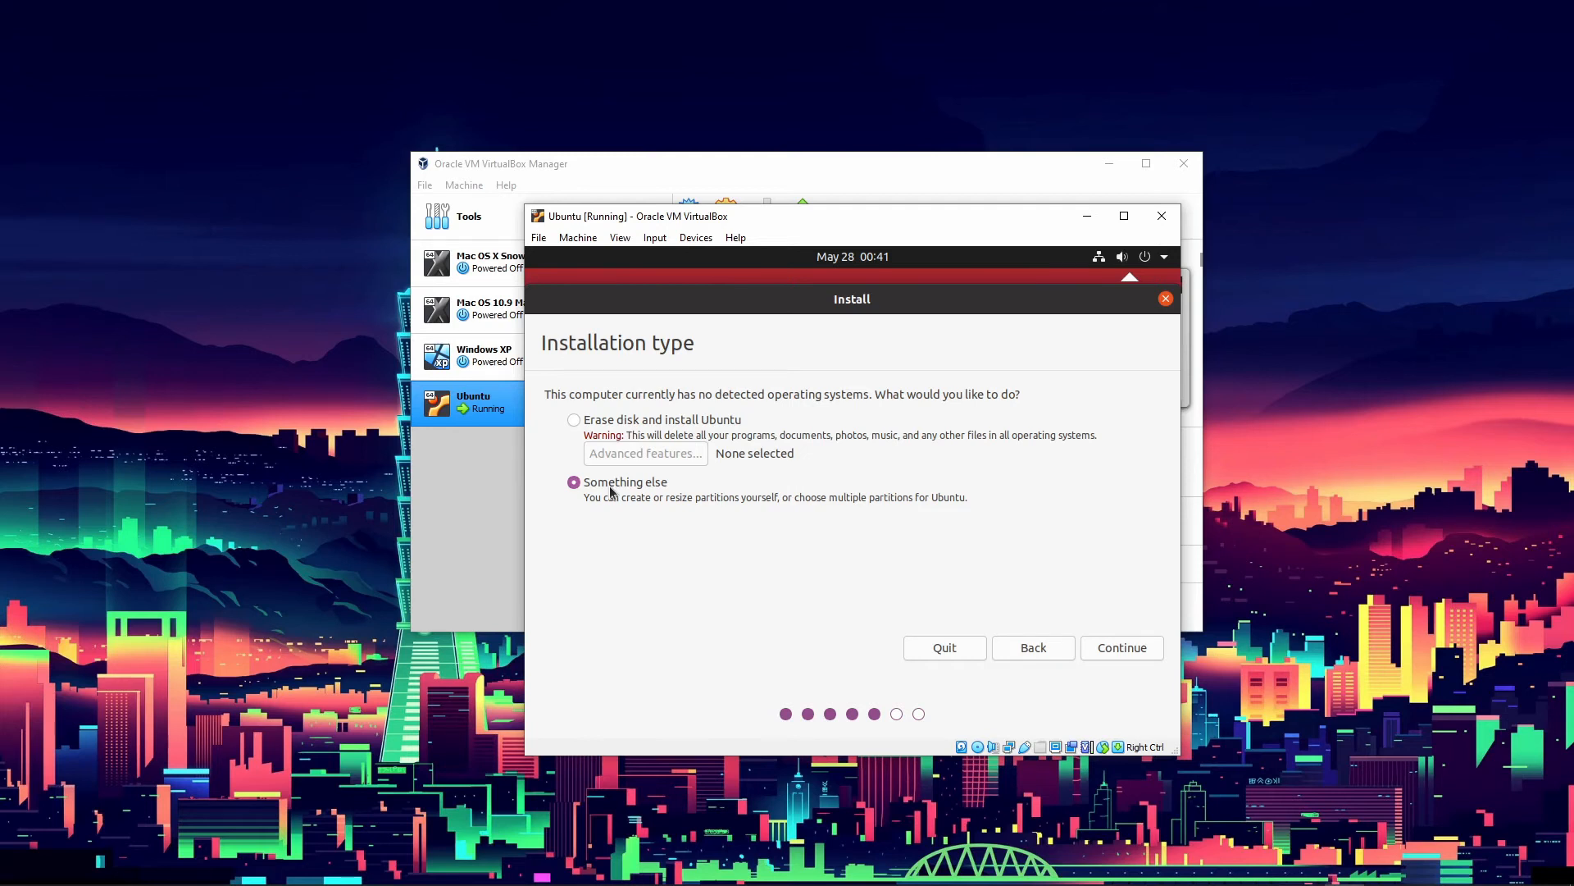
left_click(574, 420)
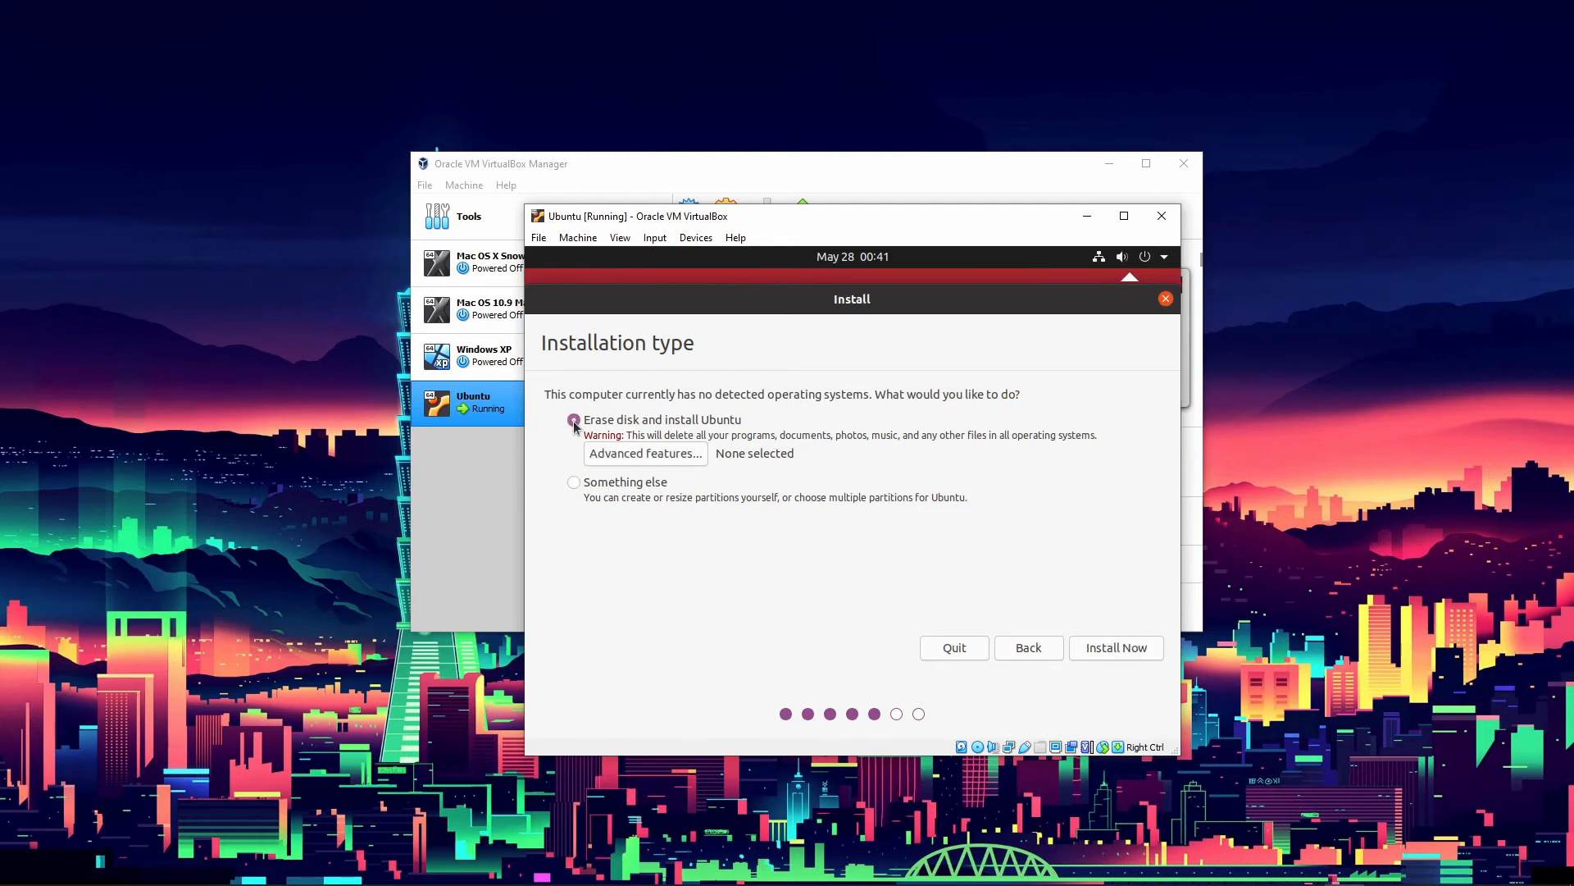
left_click(1114, 649)
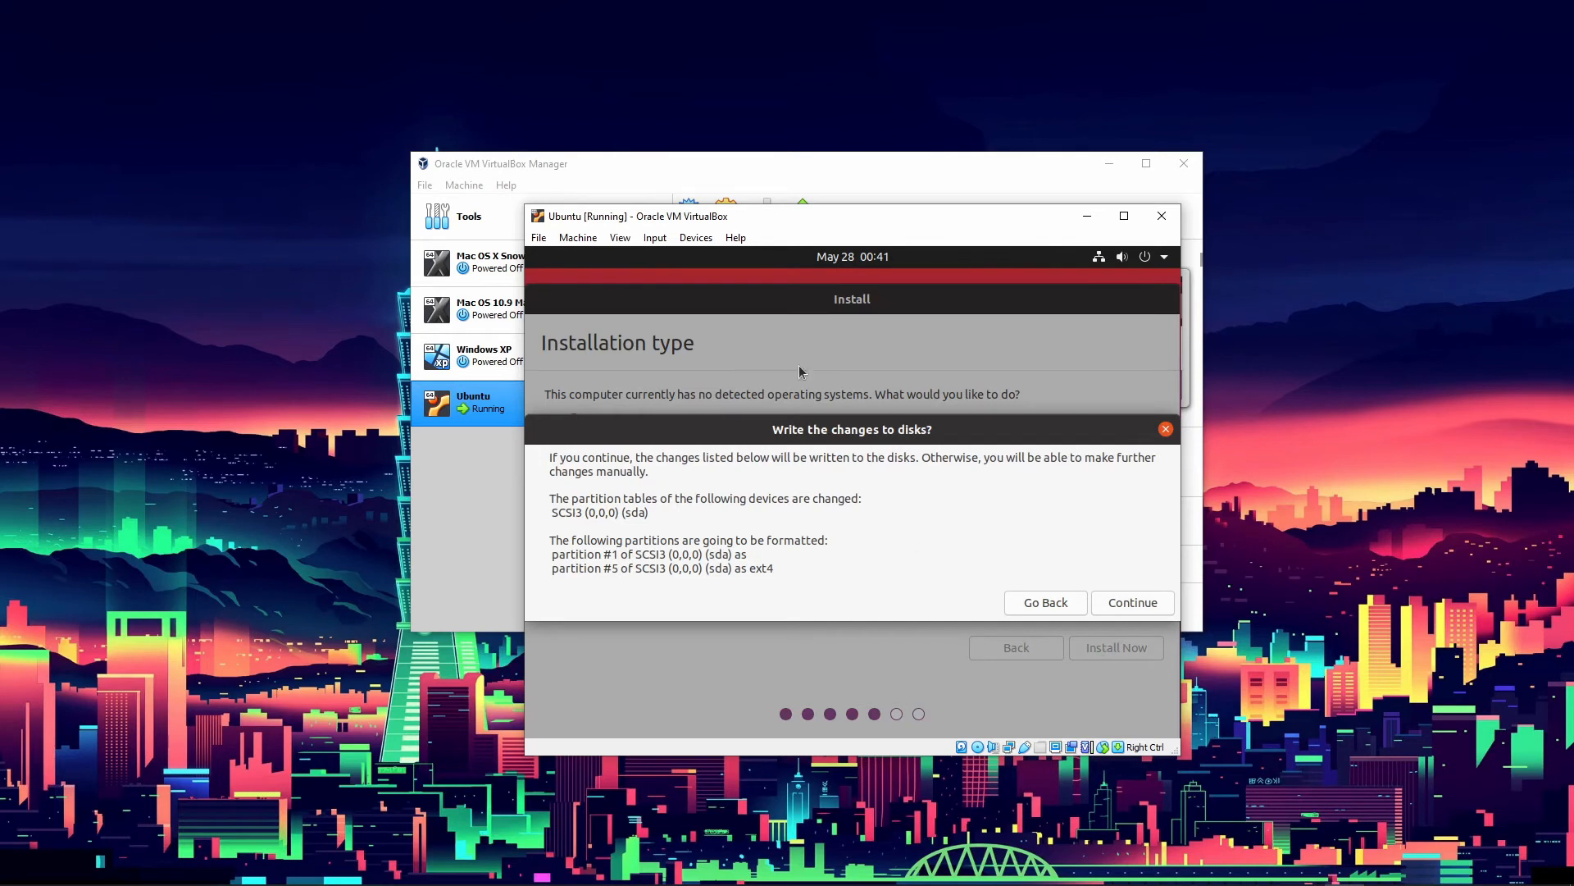
left_click_drag(771, 459, 1097, 474)
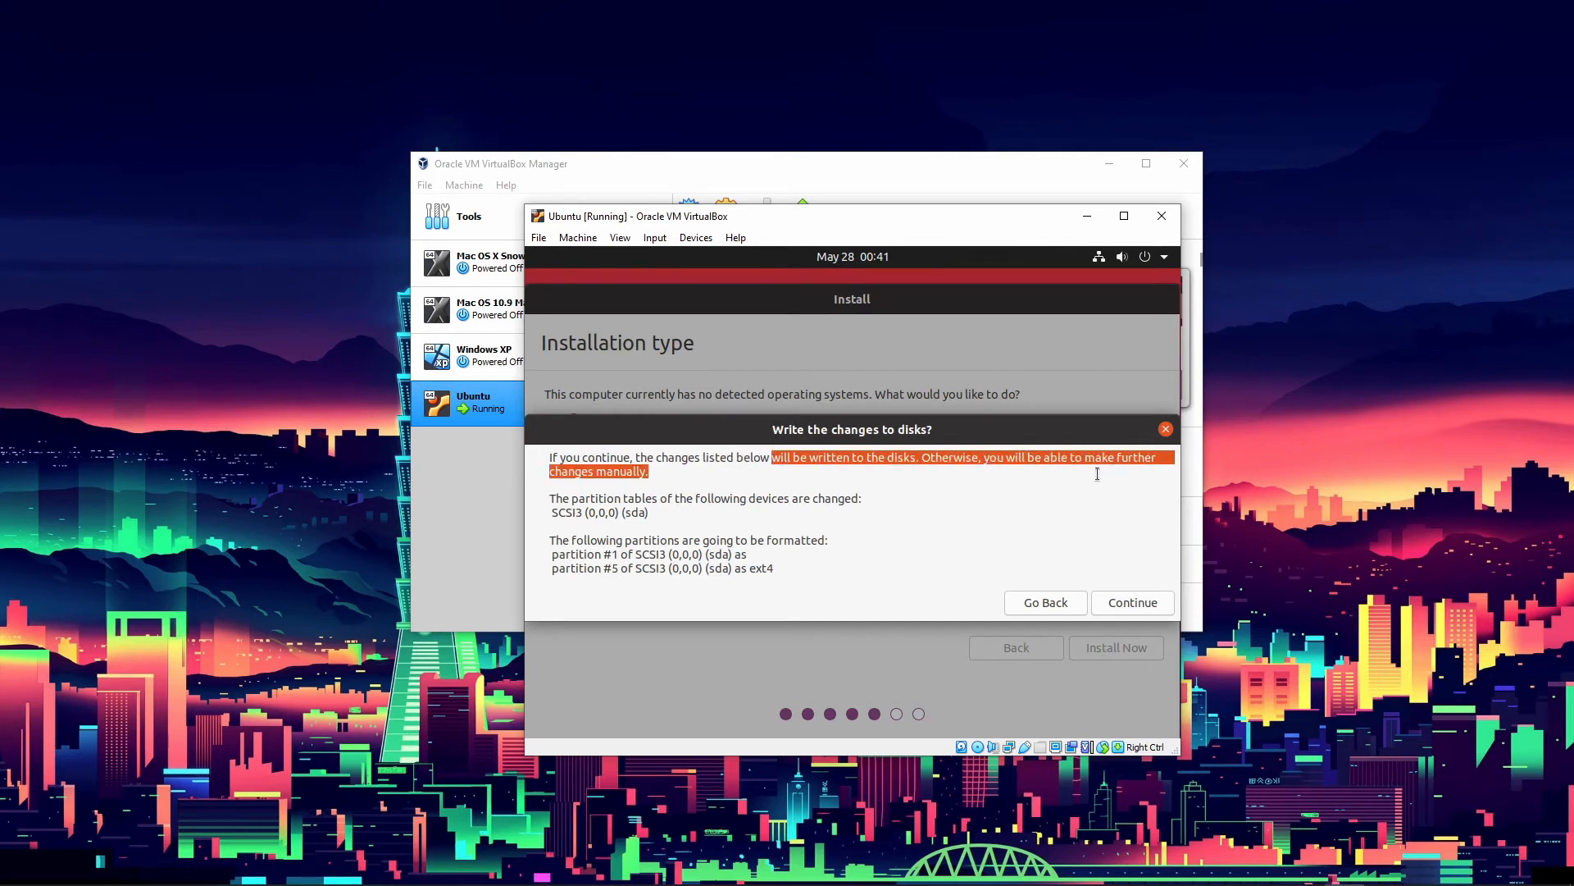
left_click(939, 464)
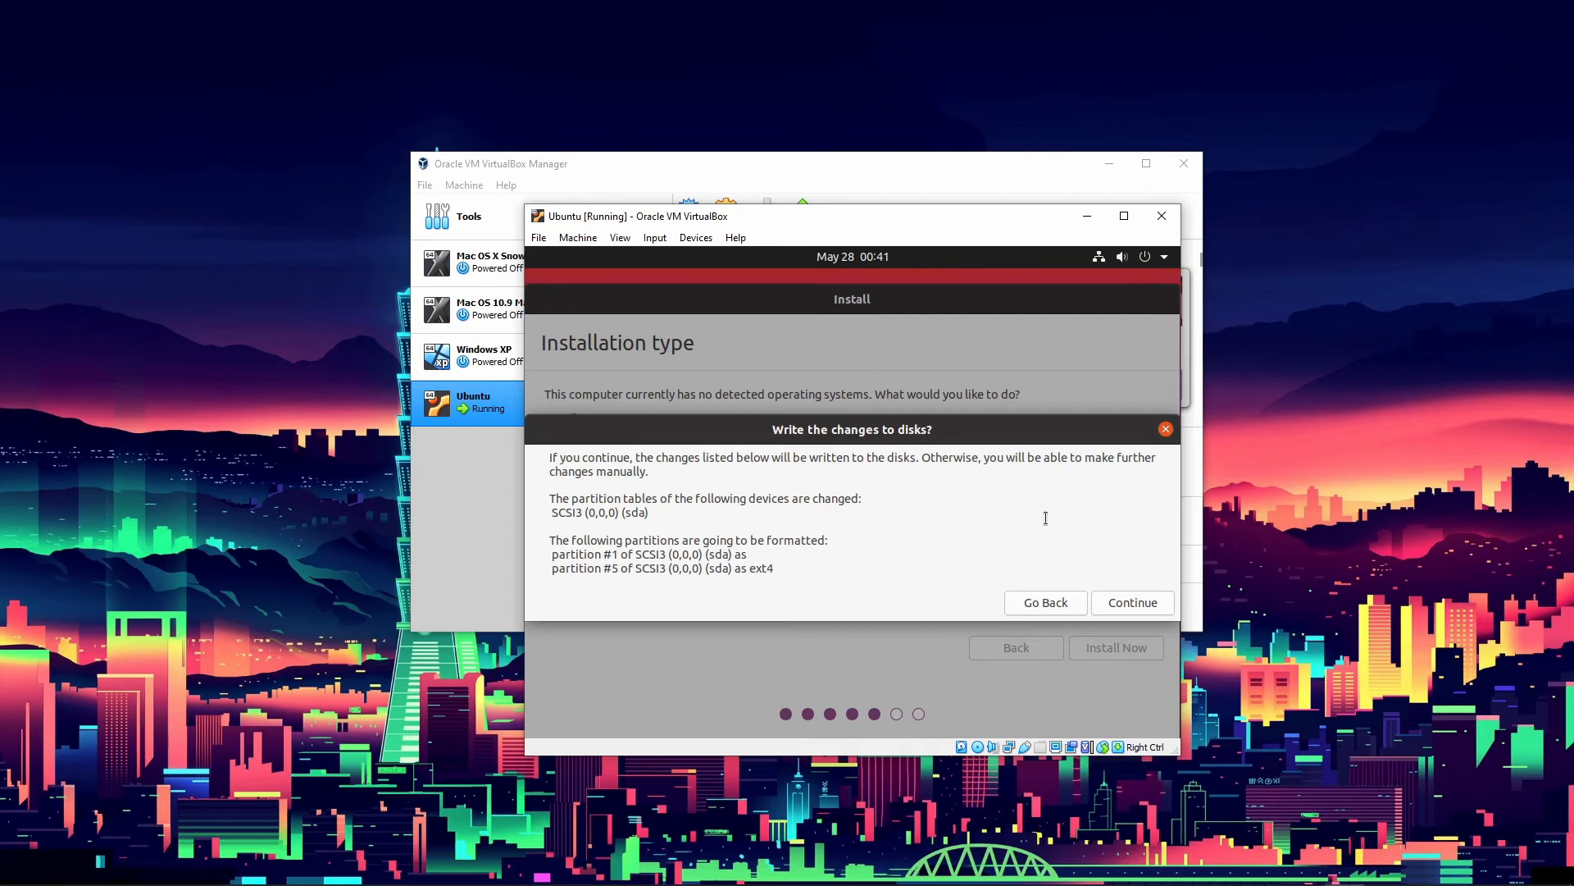
left_click(1118, 610)
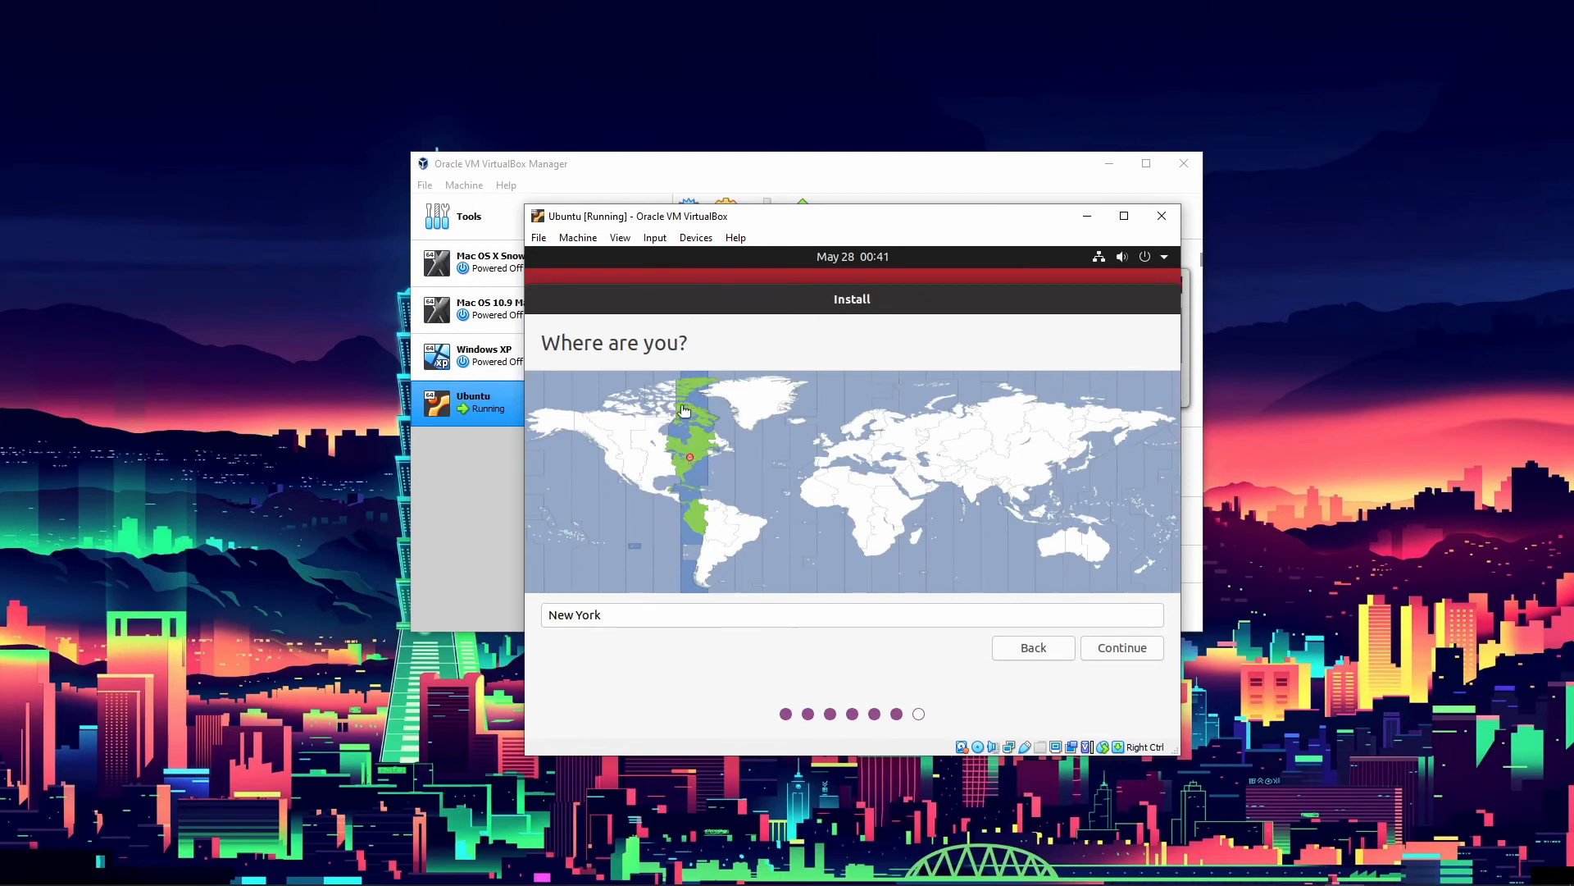
Set the location to Los Angeles and continue to the user account details
left_click(610, 471)
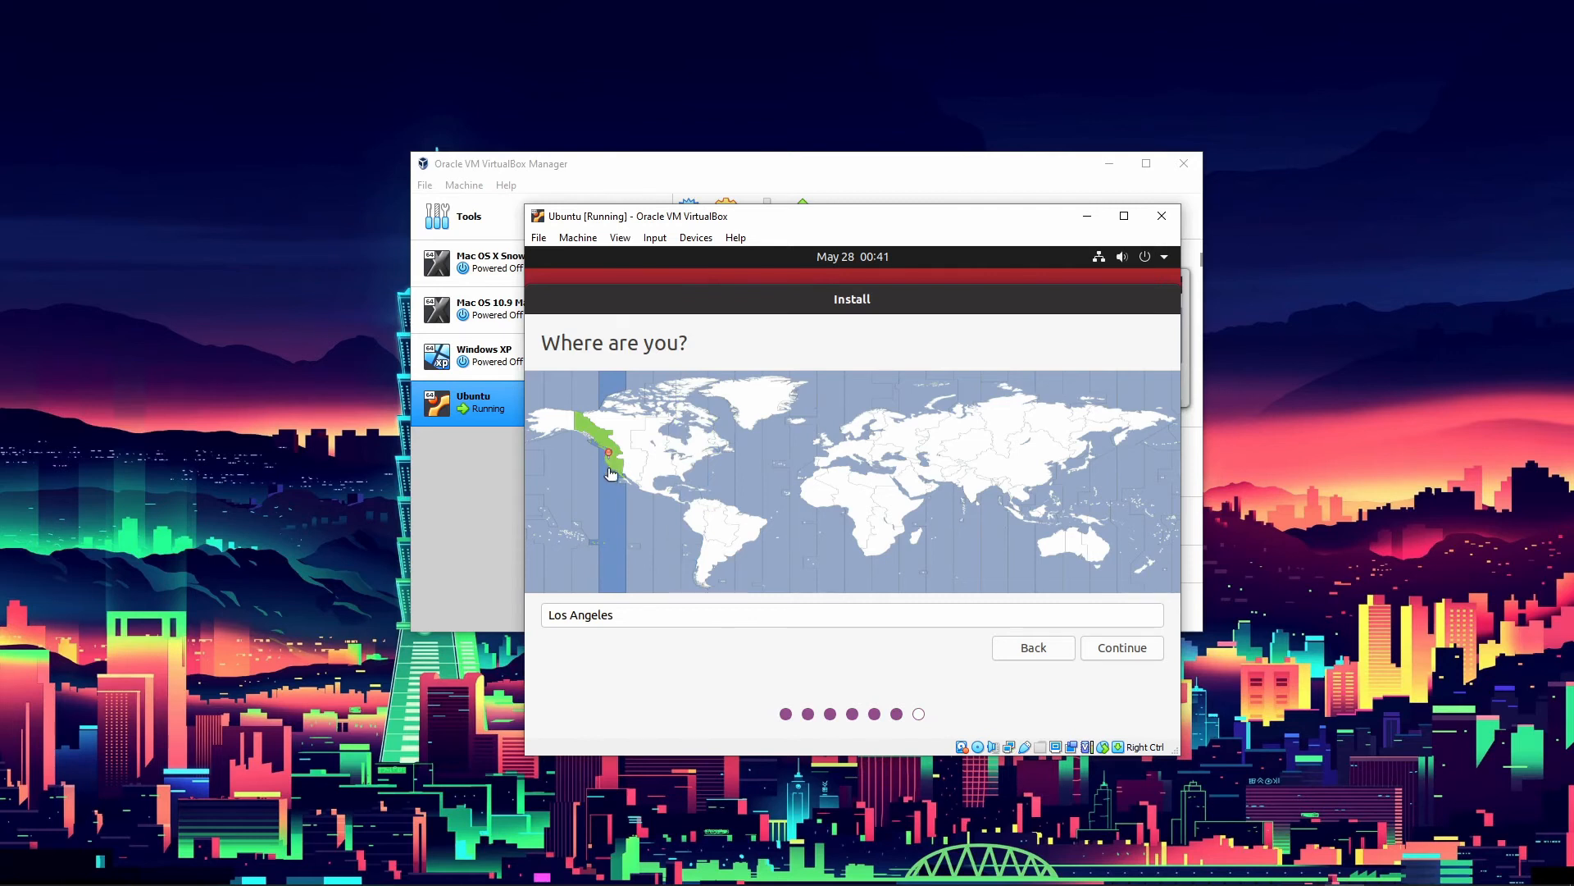
left_click(1117, 652)
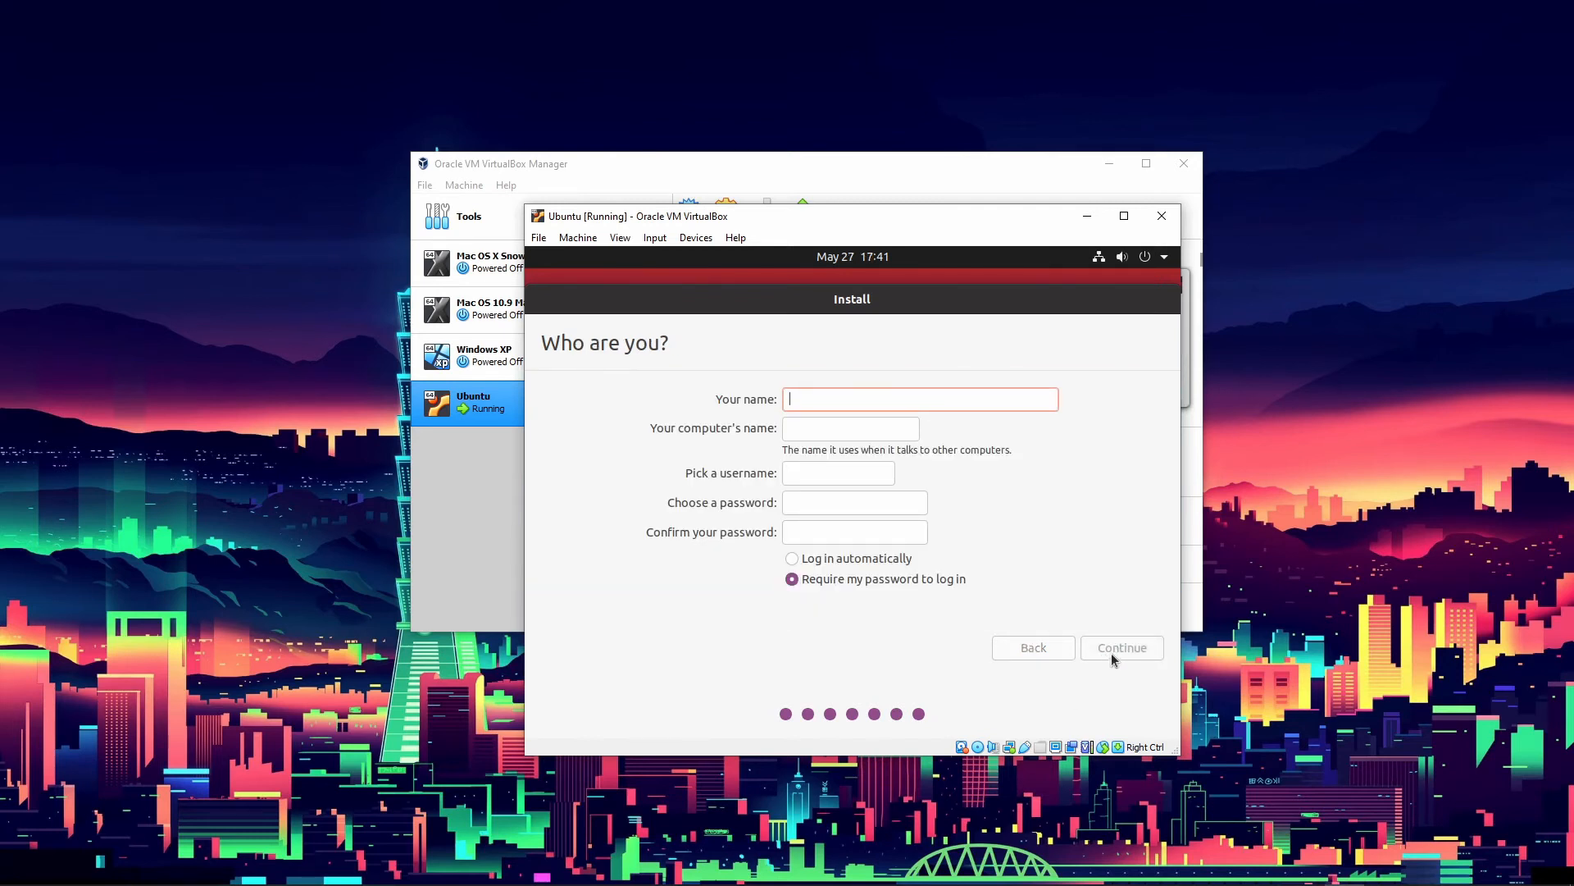
Enter TEK Cubed as the name and set both the computer's name and the username to tek-cubed
type("TEK Cubed")
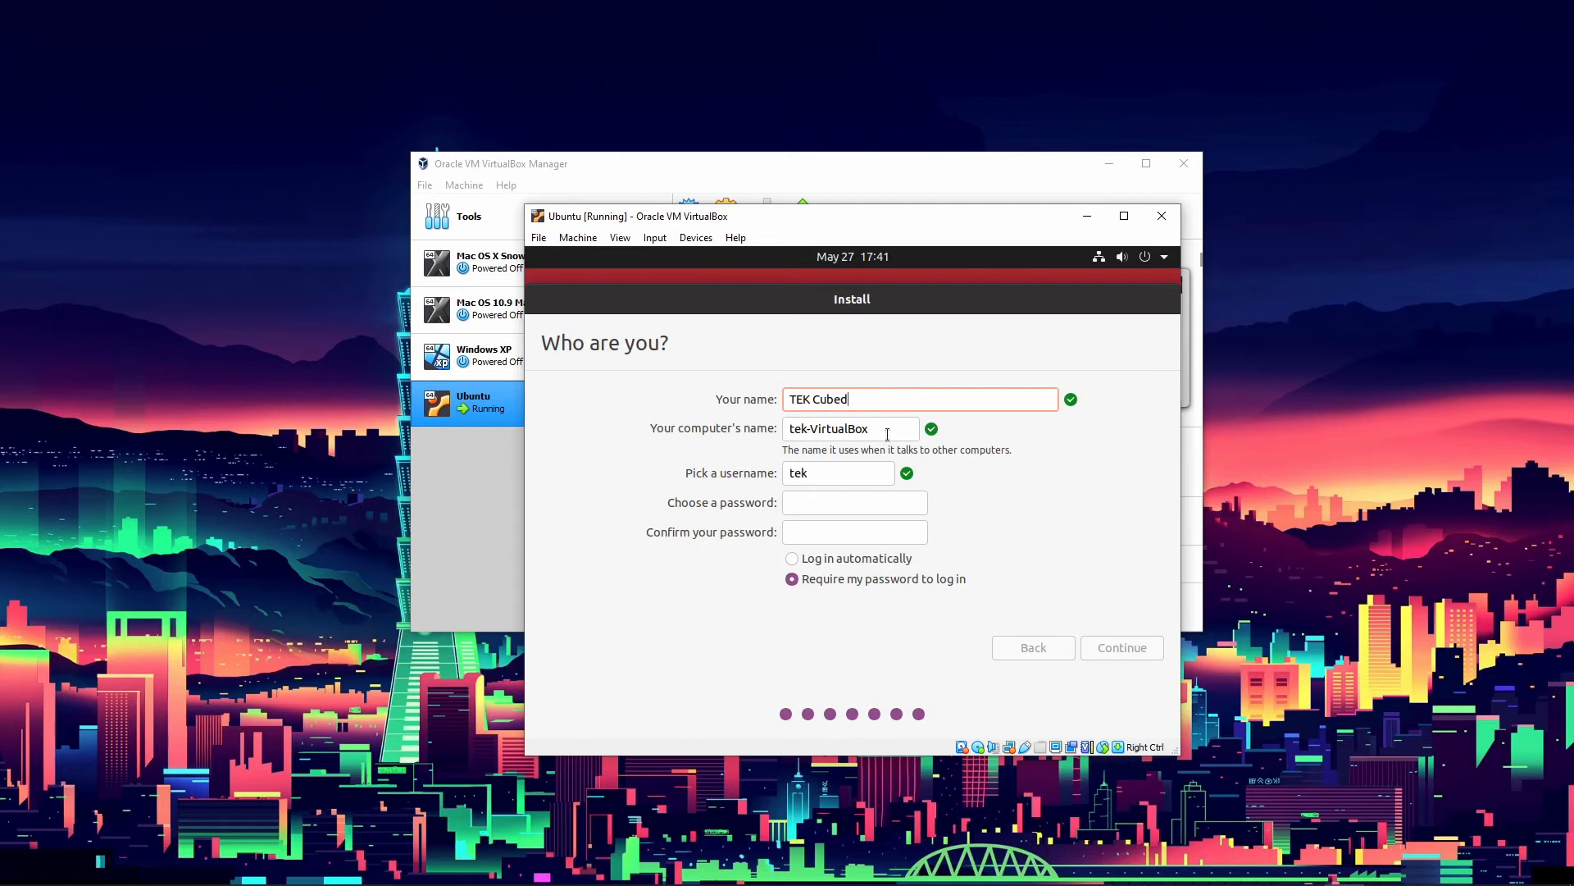
left_click_drag(884, 429, 810, 437)
type("cubed")
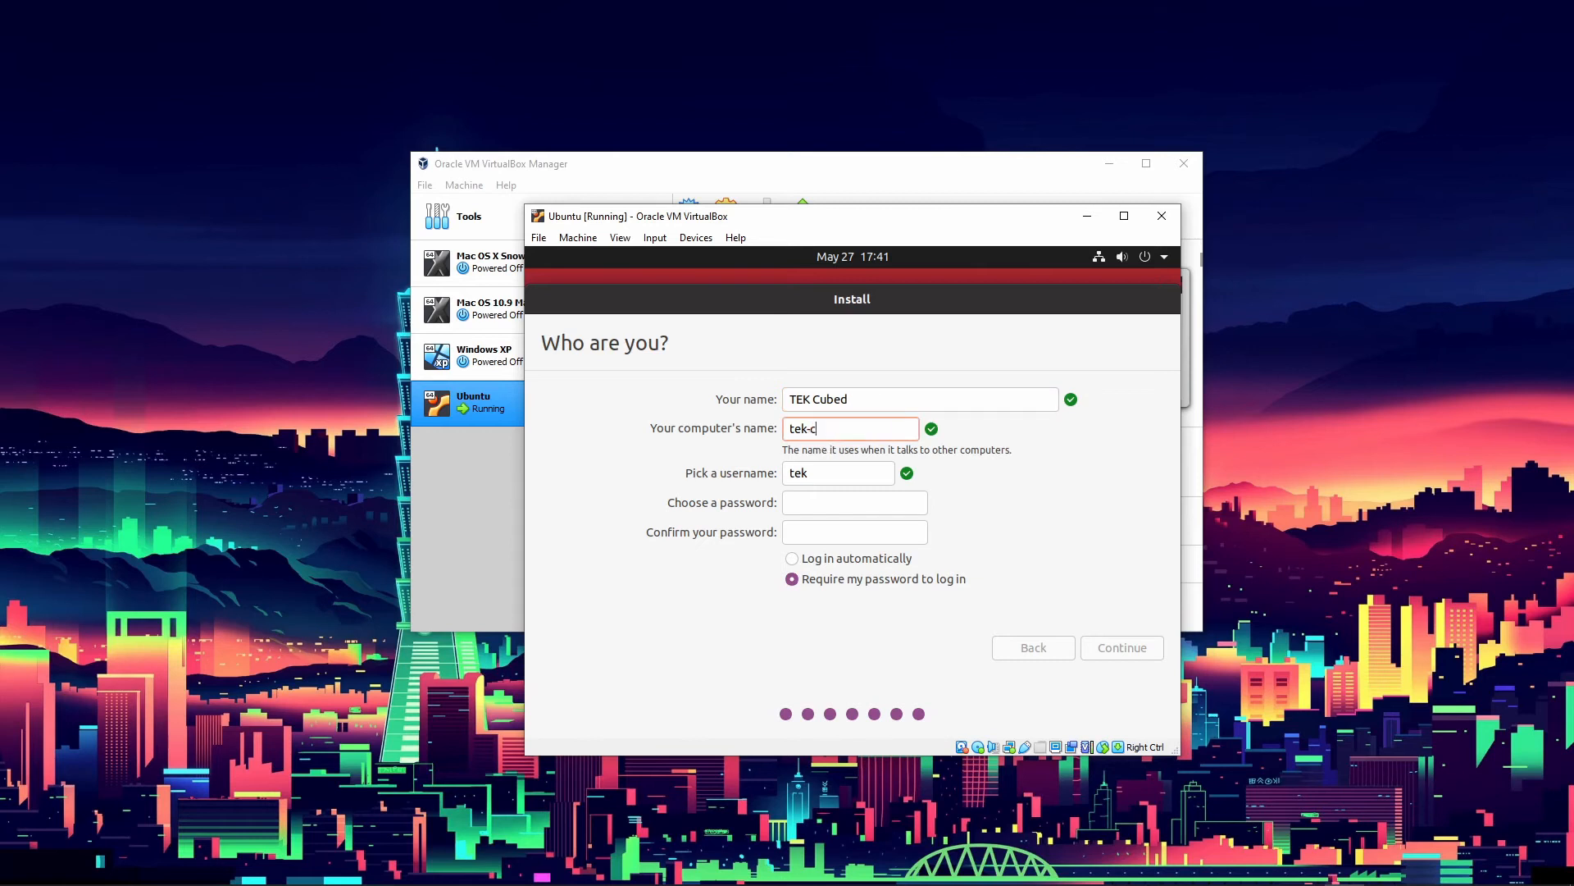
left_click(846, 467)
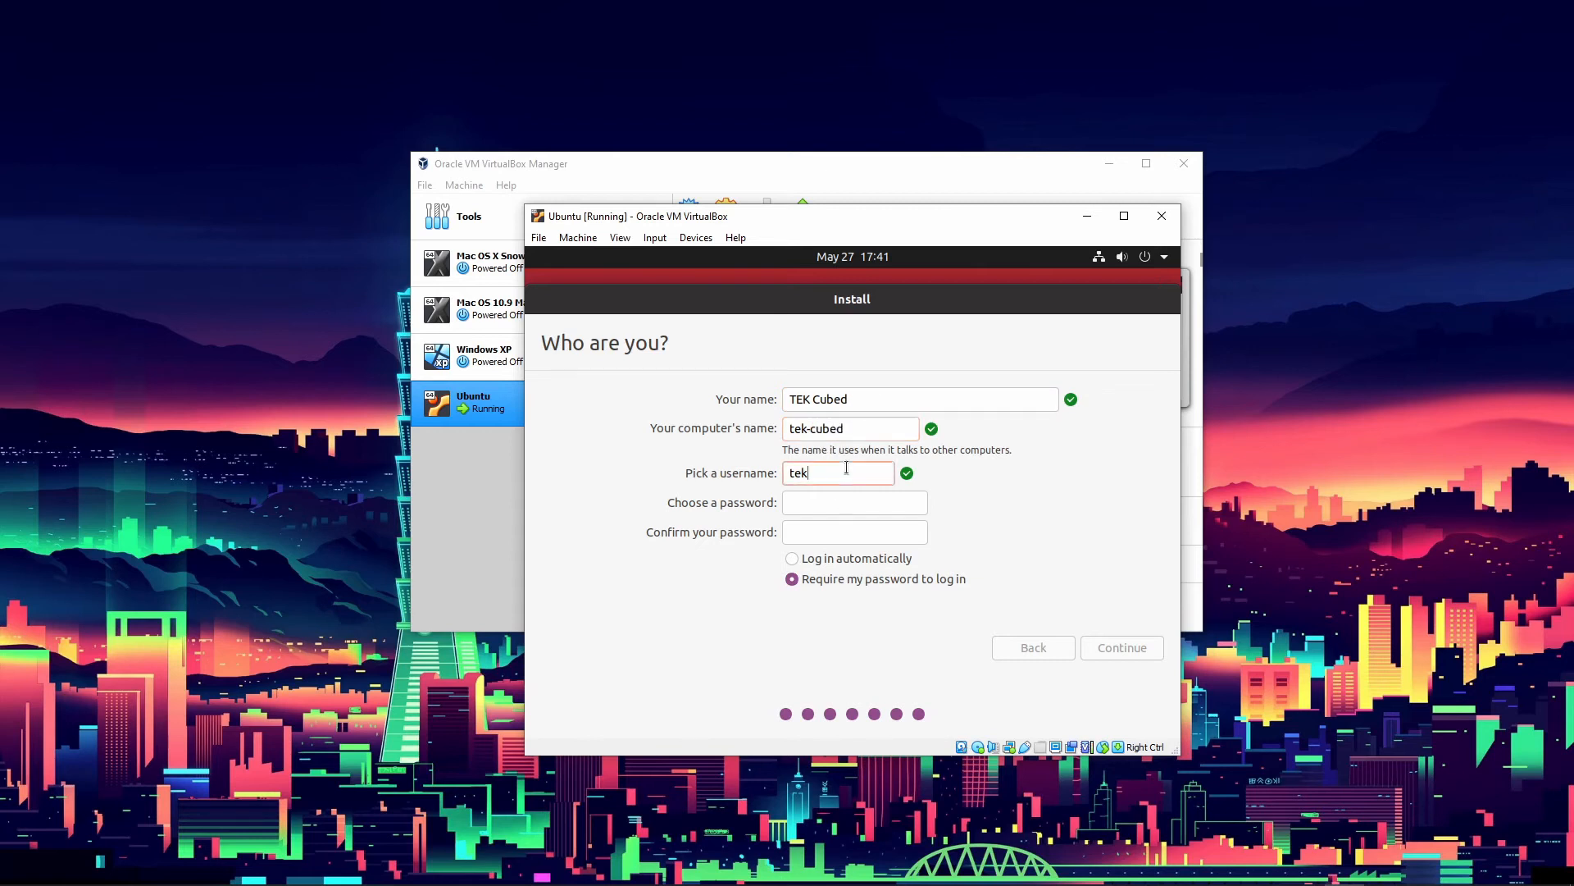
type("-cubed")
Set the new account to log in automatically
left_click(874, 501)
left_click(818, 560)
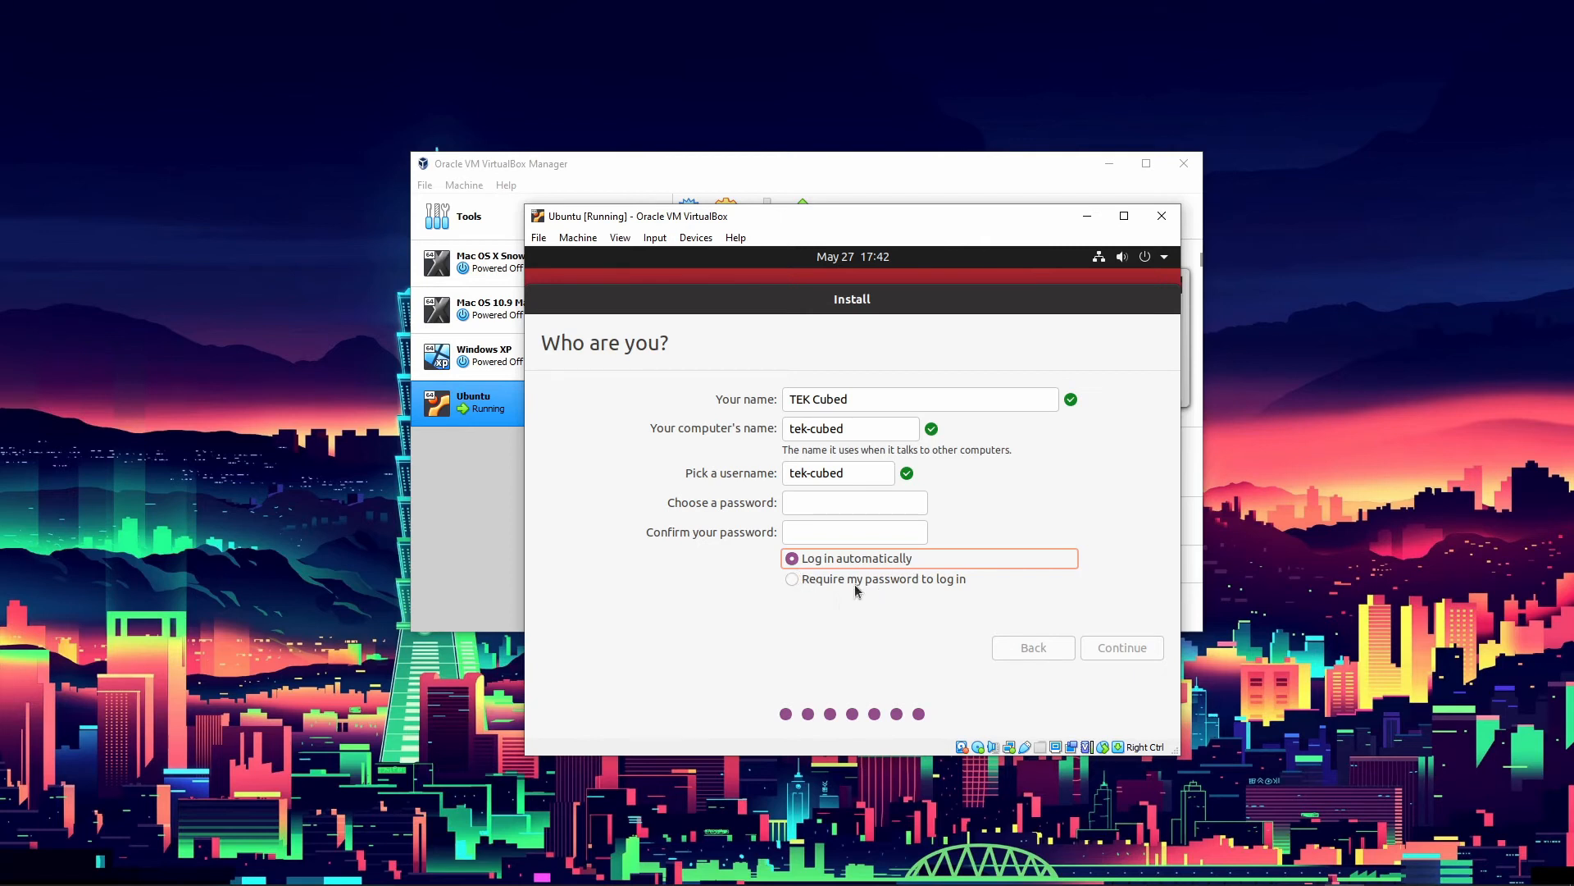
left_click(842, 497)
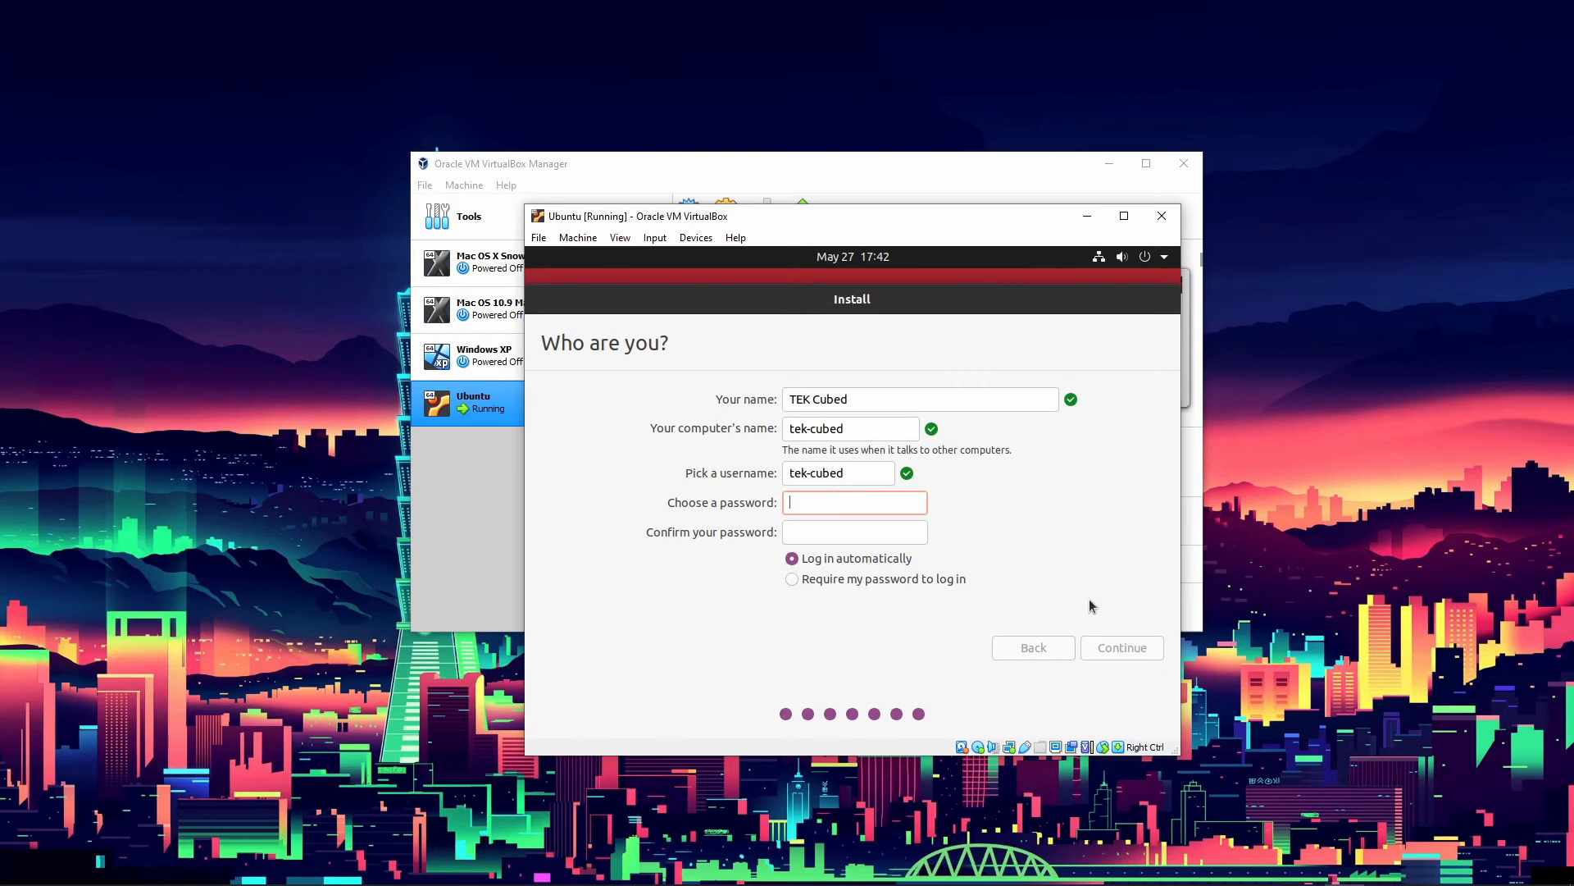
left_click(874, 579)
left_click(814, 563)
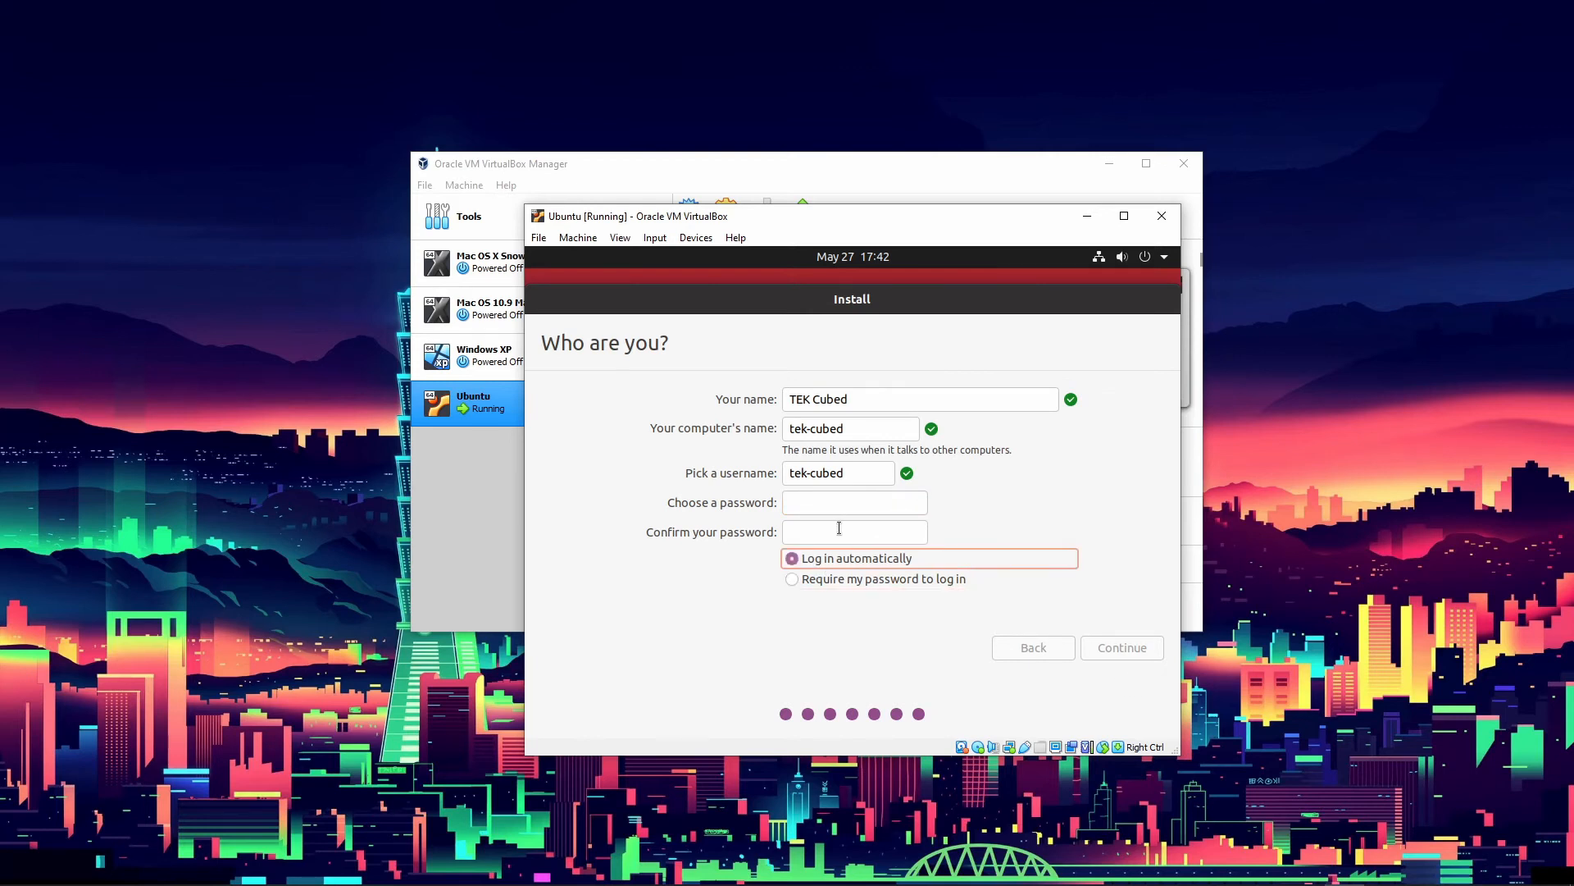
Enter the account password and repeat it in the confirmation field
left_click(839, 528)
type("●")
left_click(846, 500)
type("●")
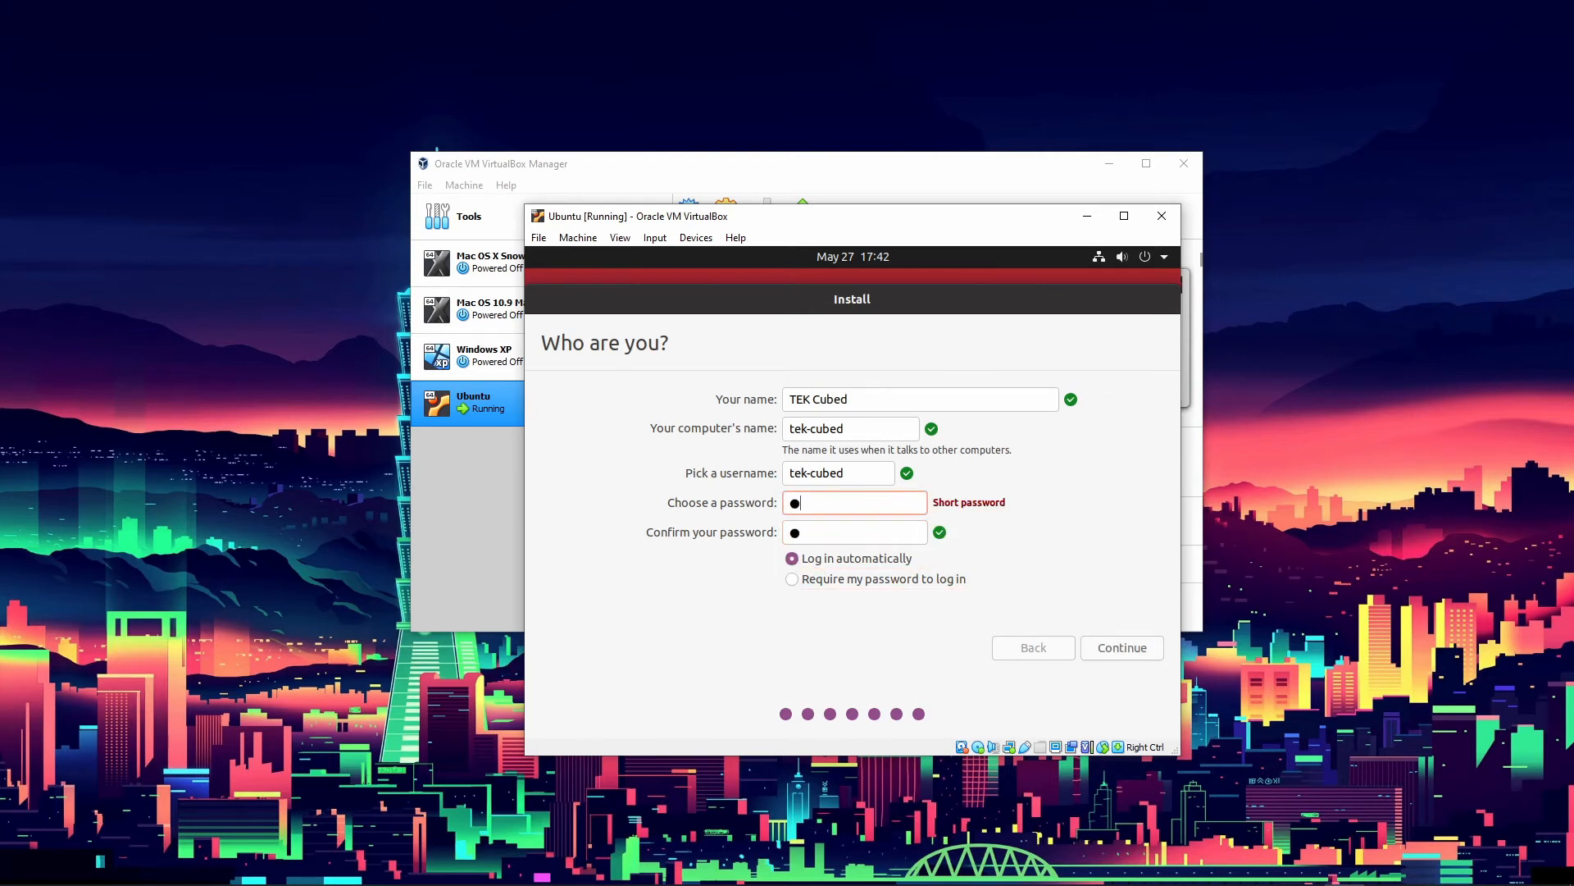
left_click(901, 539)
key("shift+Tab")
type("●")
left_click_drag(838, 534, 736, 535)
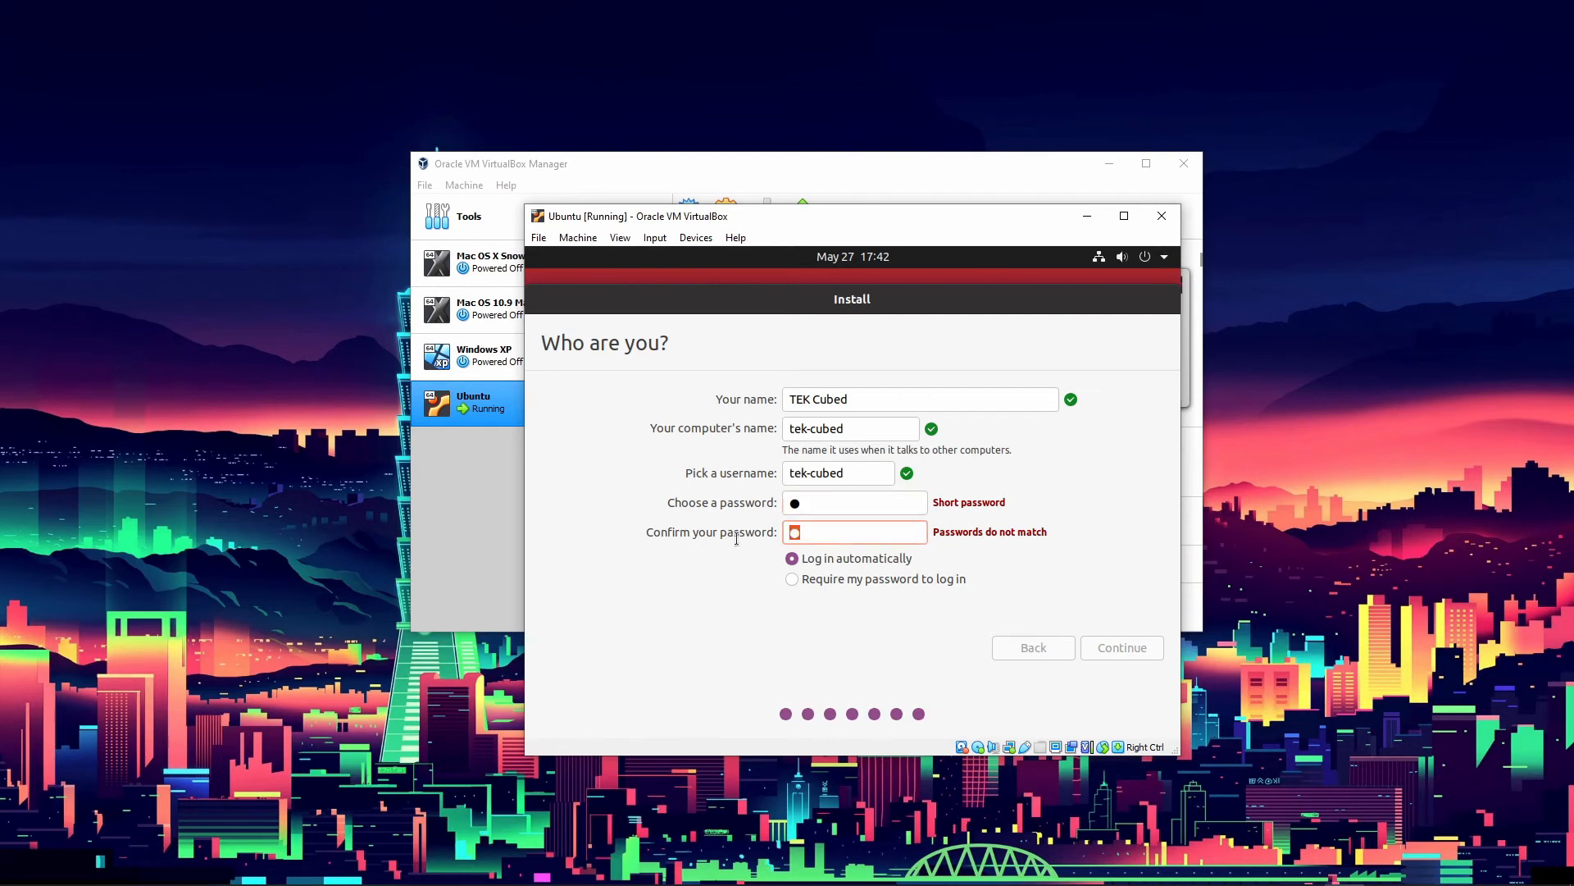
type("●")
Proceed with the Ubuntu installation and close the Installation Complete dialog once it finishes
left_click(1107, 647)
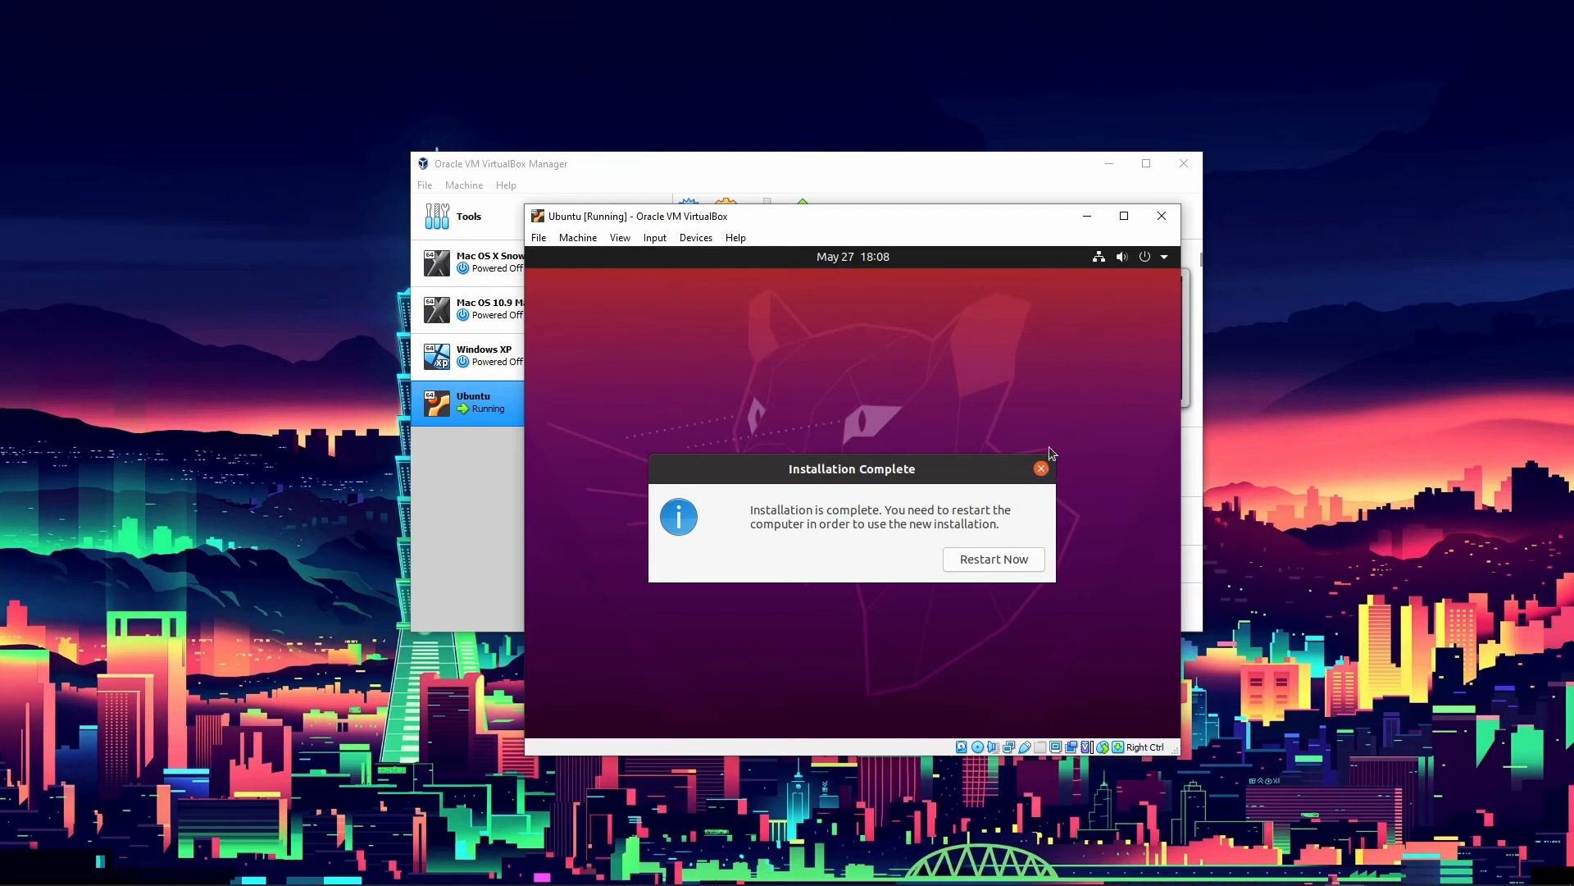
left_click(1041, 468)
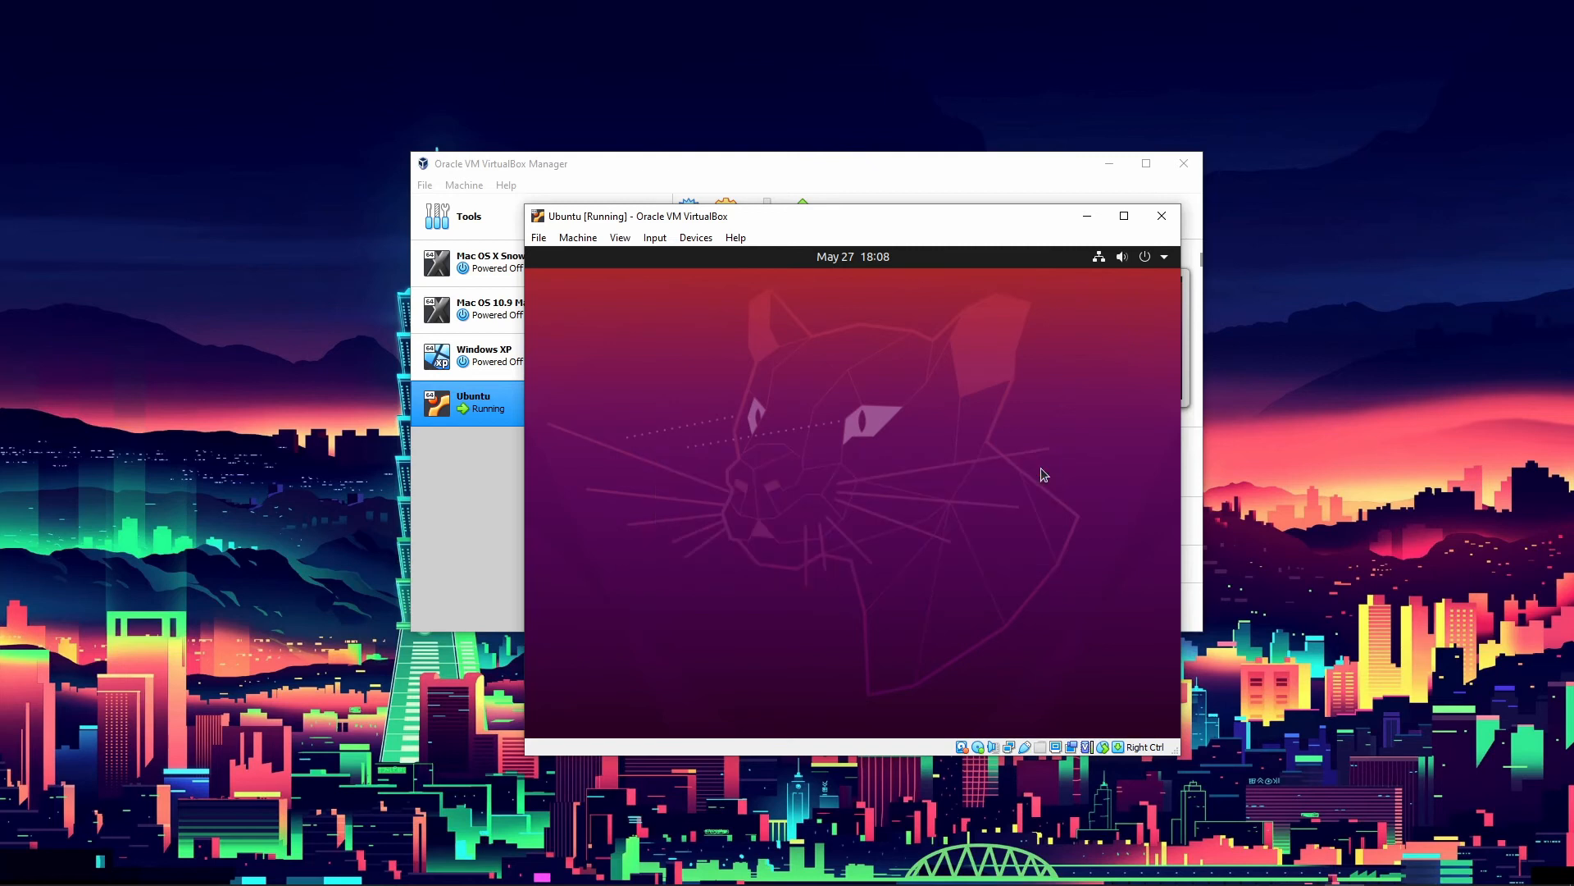
Close the running Ubuntu virtual machine by powering it off
left_click(1162, 215)
left_click(828, 507)
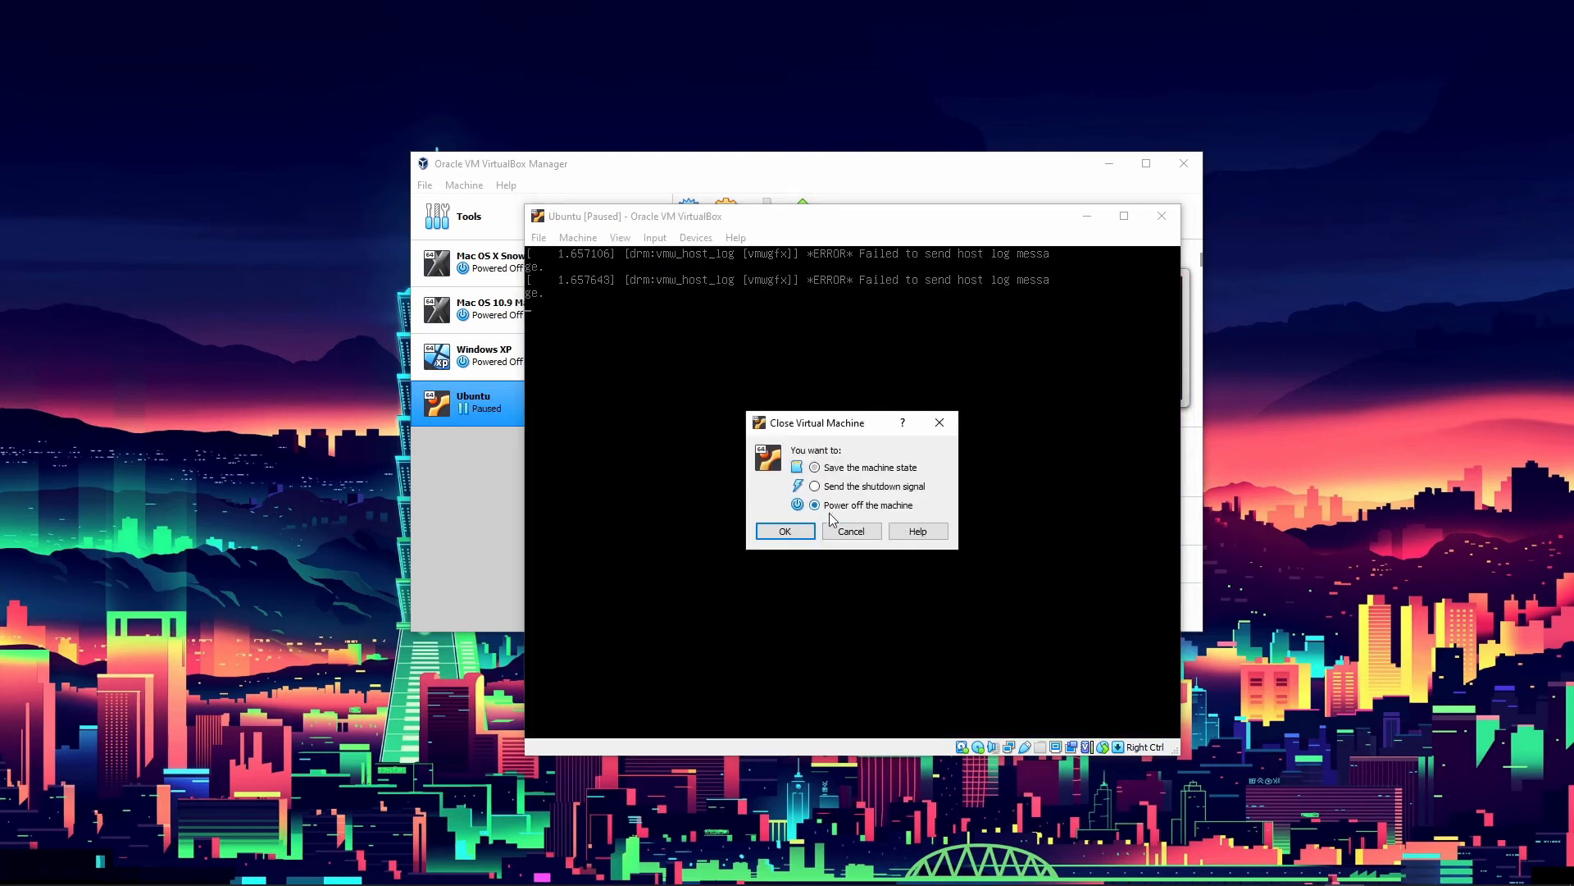
left_click(785, 531)
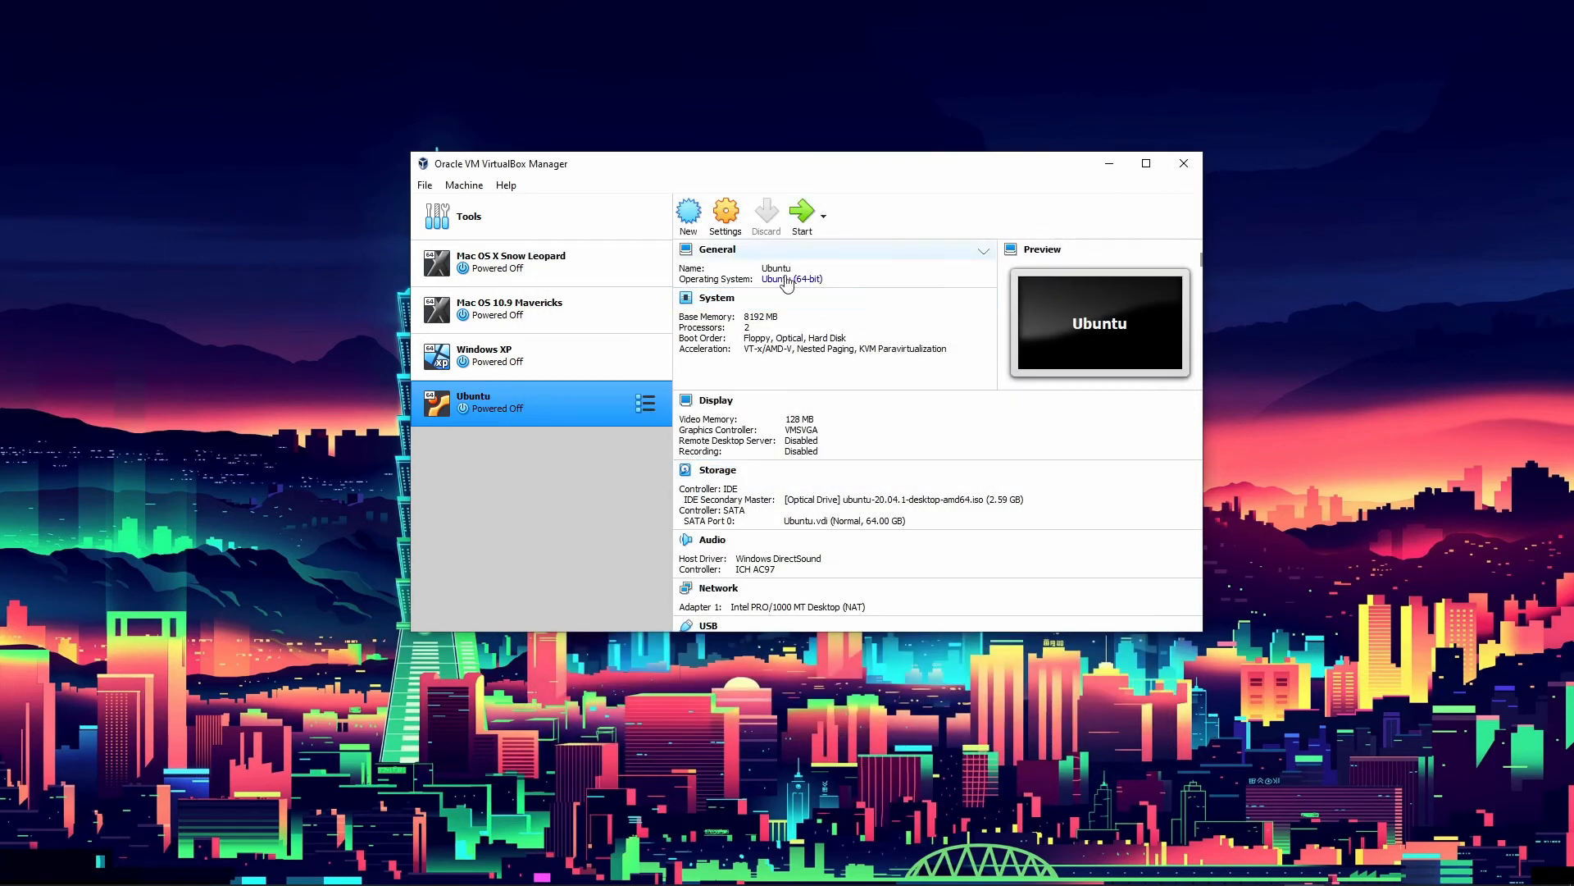
Remove the ubuntu-20.04.1-desktop-amd64.iso disk from the Ubuntu machine's IDE optical drive in its storage settings
left_click(725, 219)
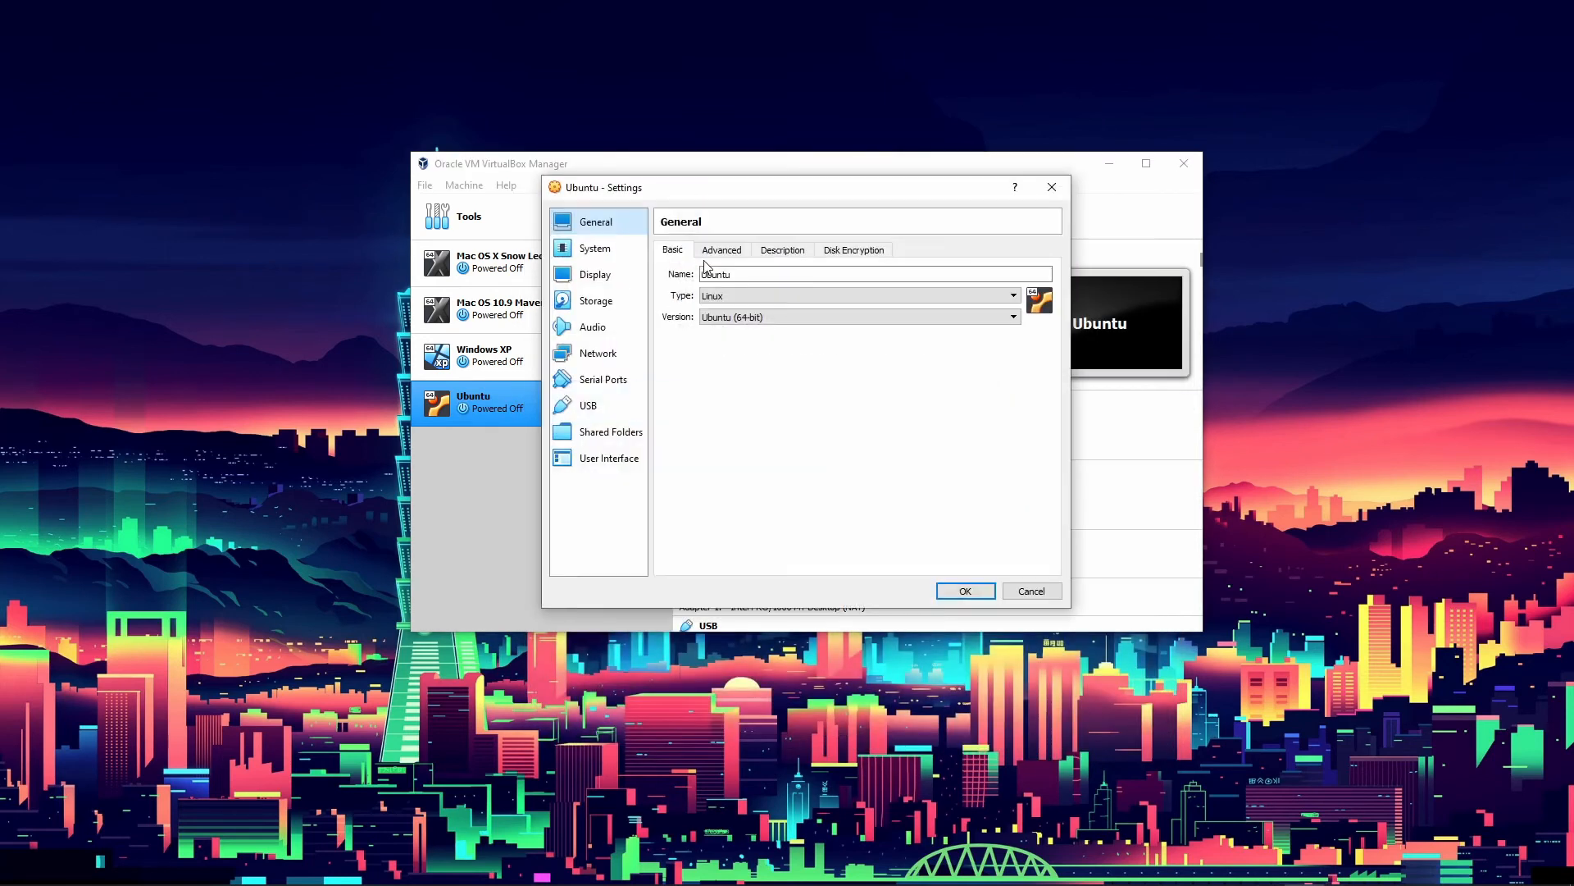
left_click(610, 303)
left_click(716, 286)
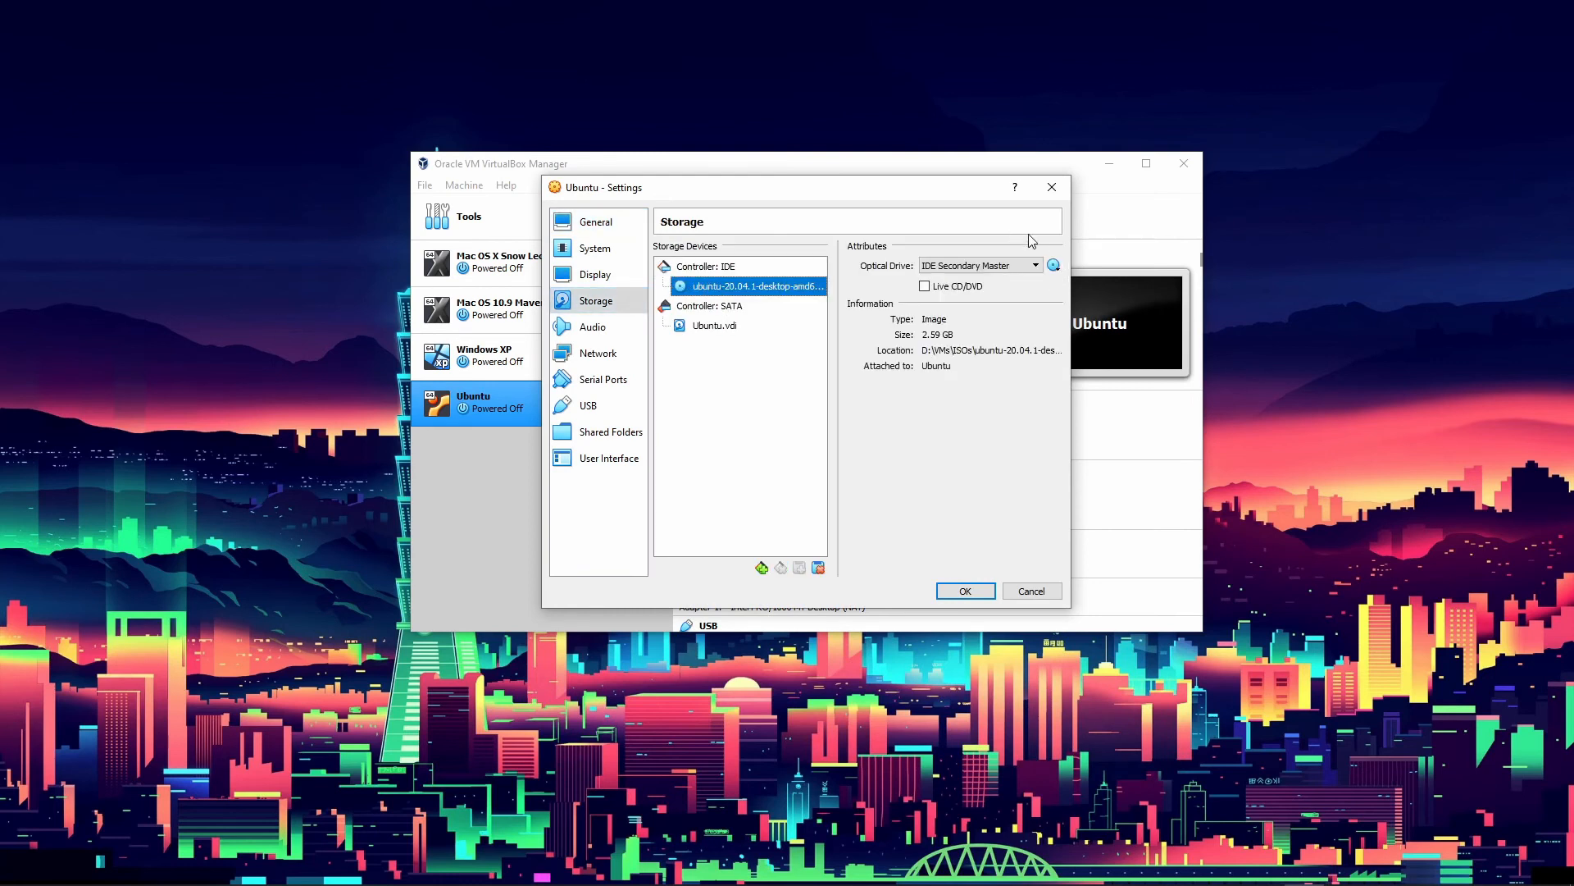
left_click(1054, 265)
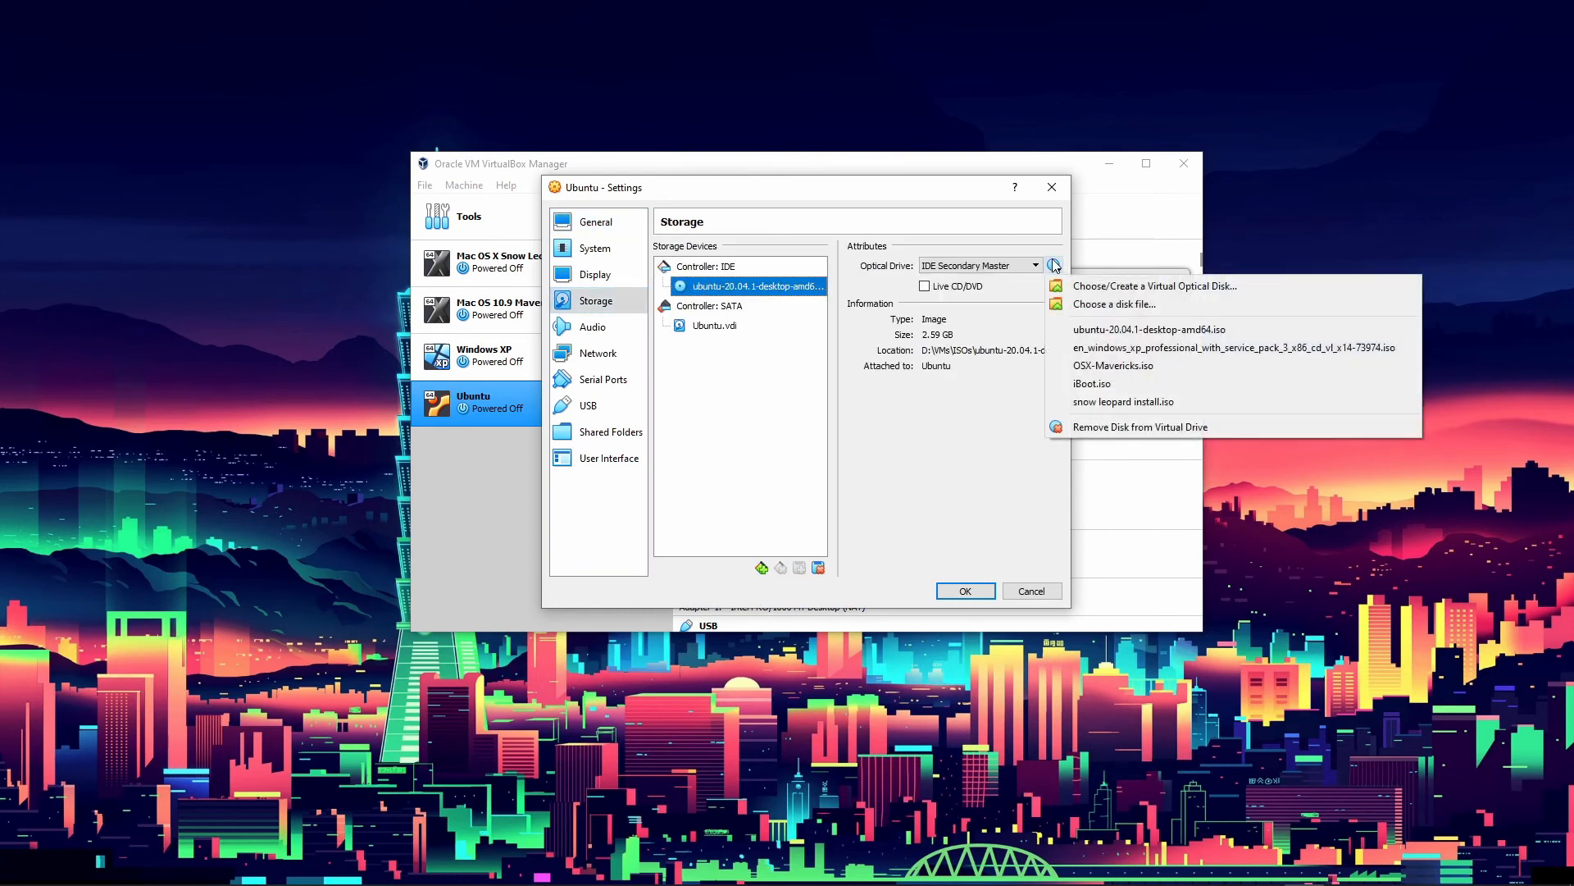
left_click(1140, 428)
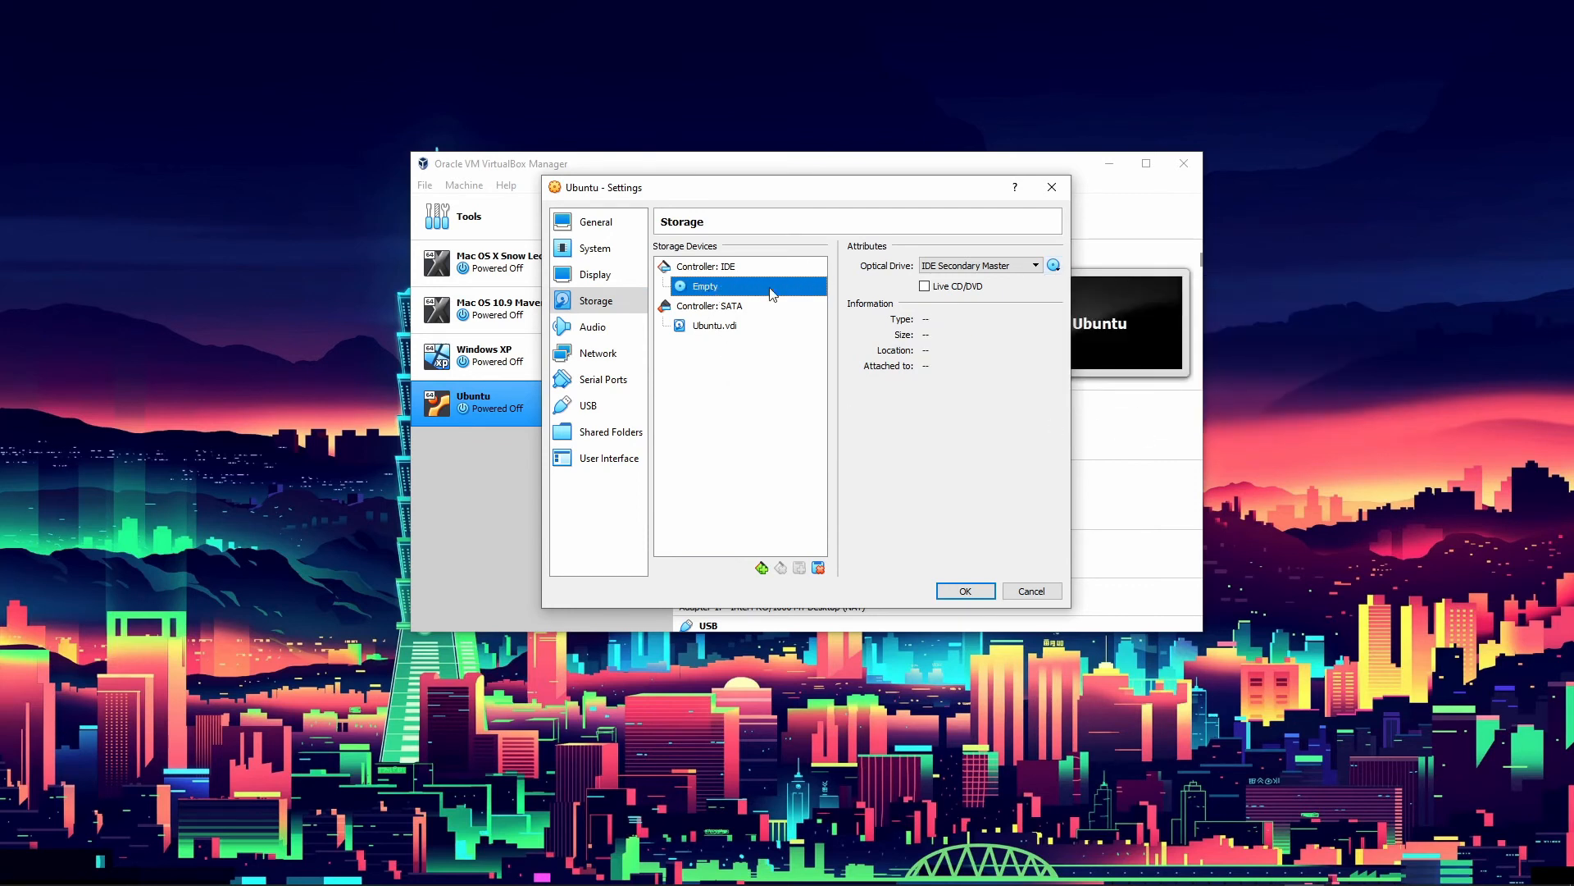
left_click(965, 589)
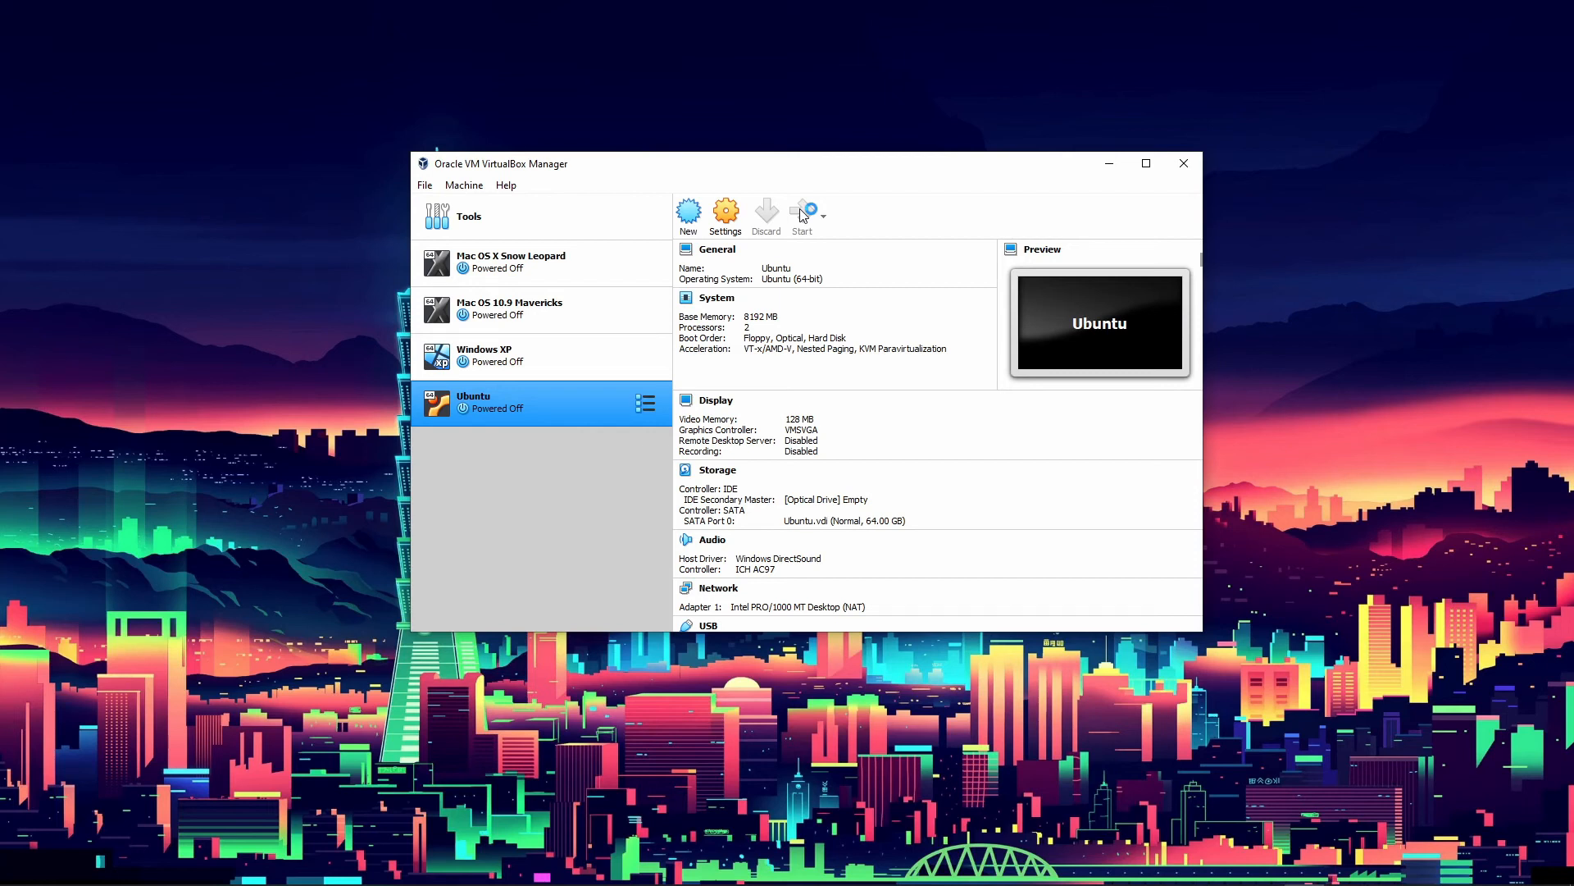
Start the Ubuntu virtual machine, dismiss the keyboard capture notice and move its window clear of the manager's machine list
left_click(803, 215)
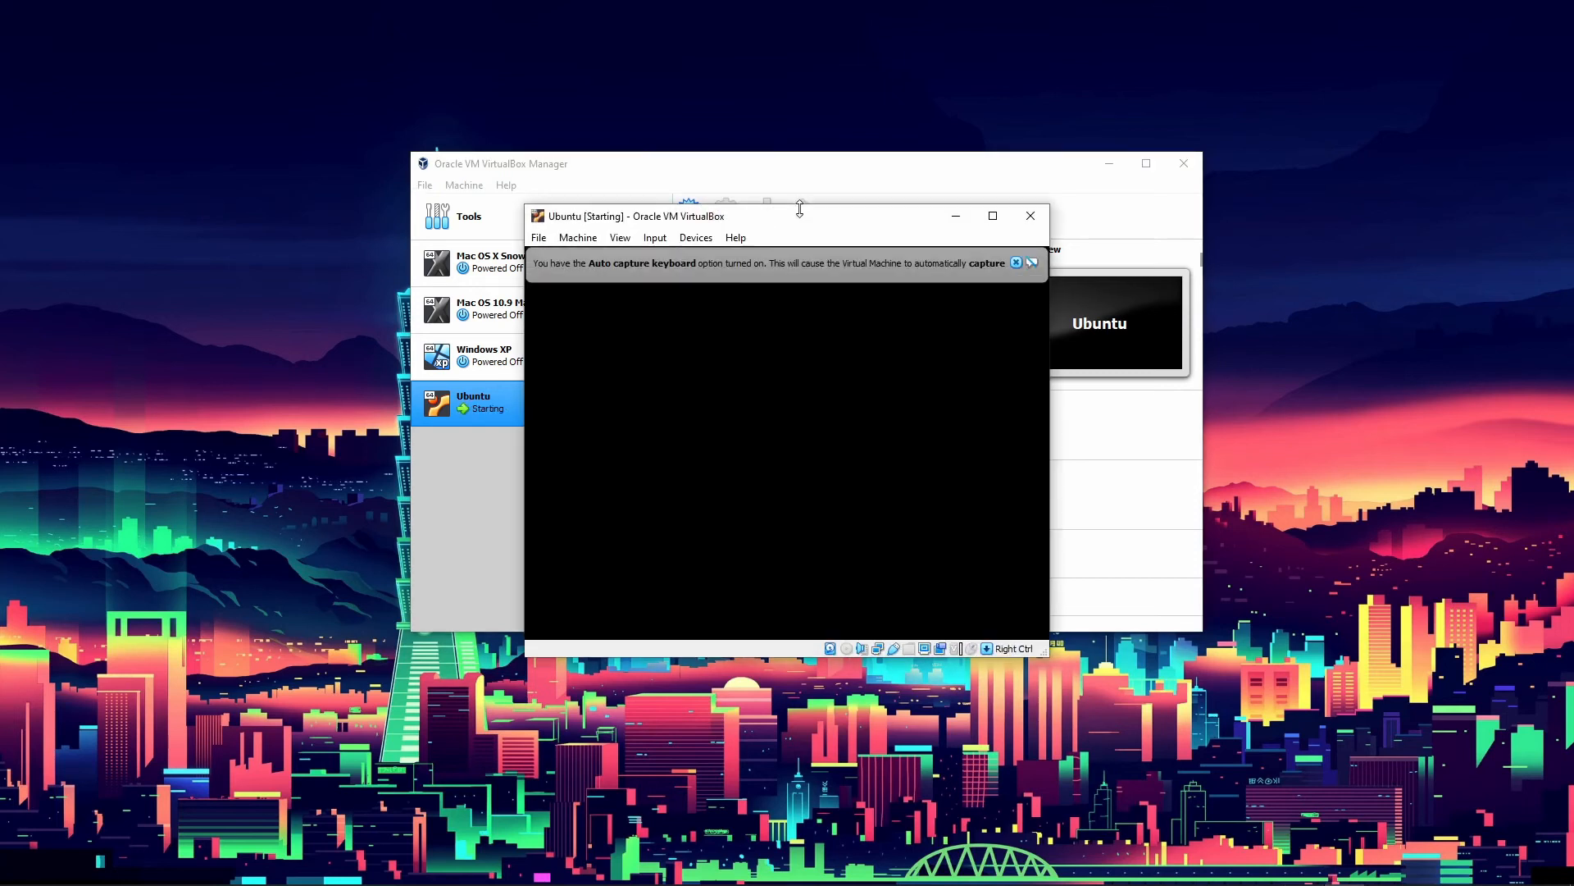
left_click(1016, 263)
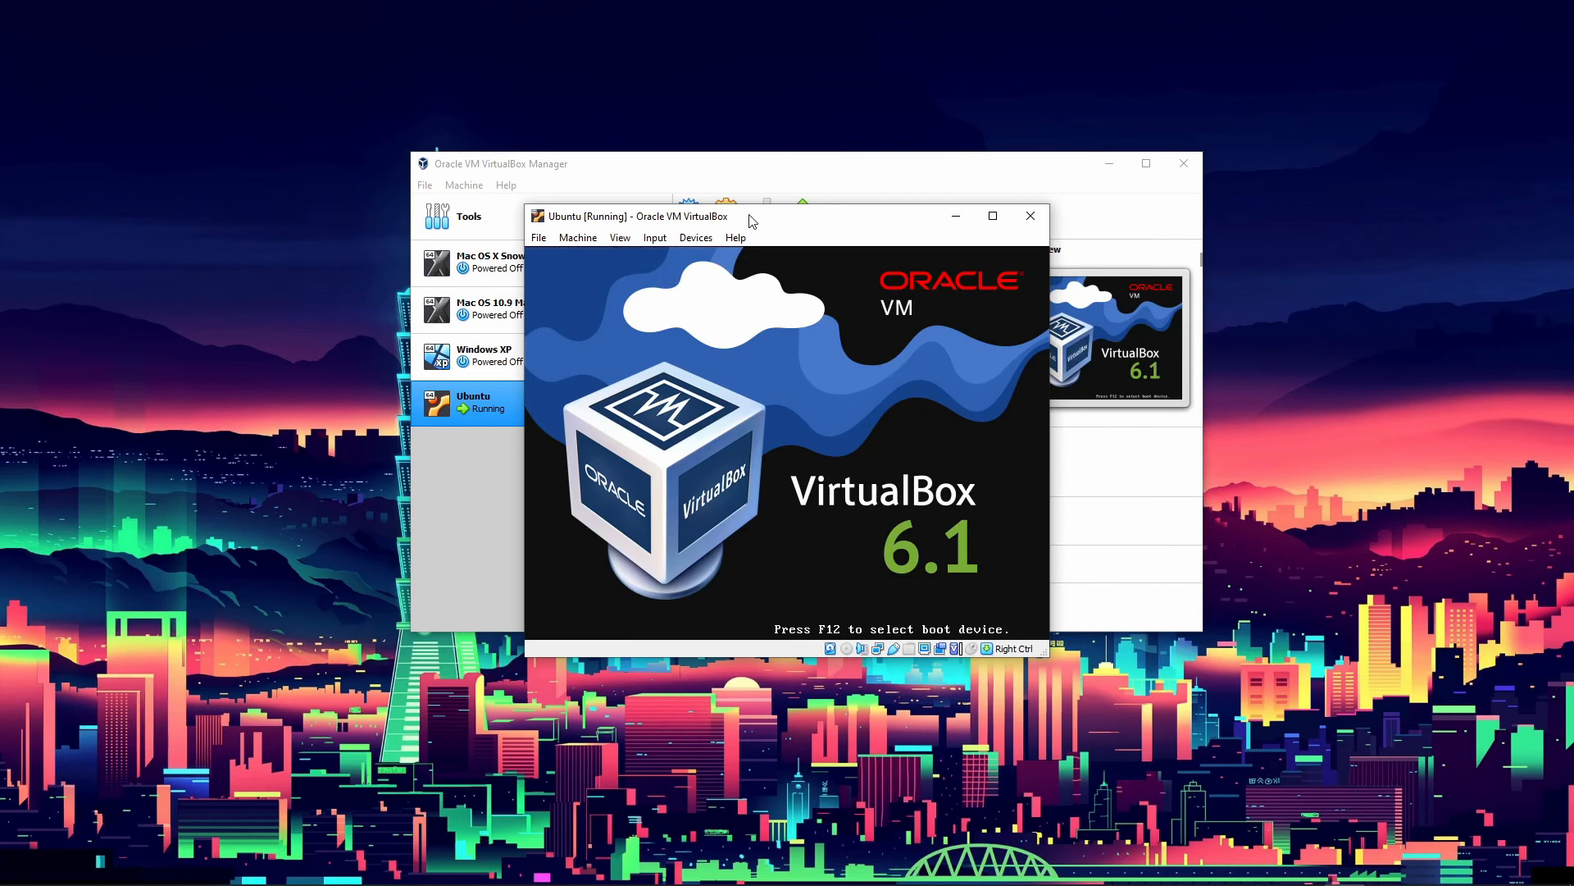
left_click_drag(750, 222, 935, 280)
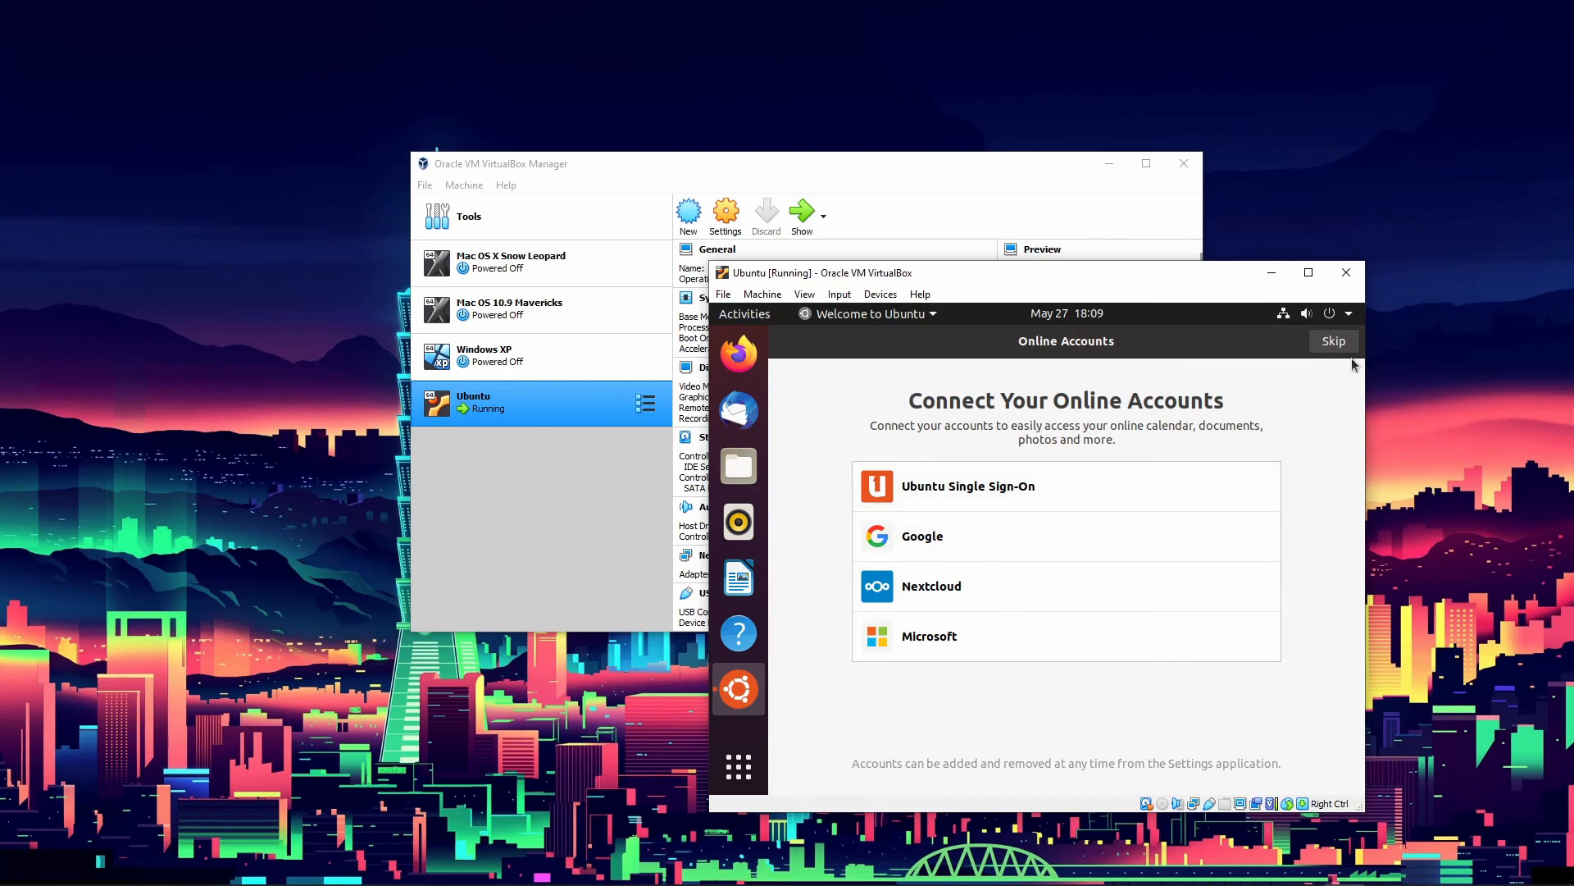
Skip the online accounts and Livepatch setup, and choose not to send system info to Canonical
left_click(1334, 341)
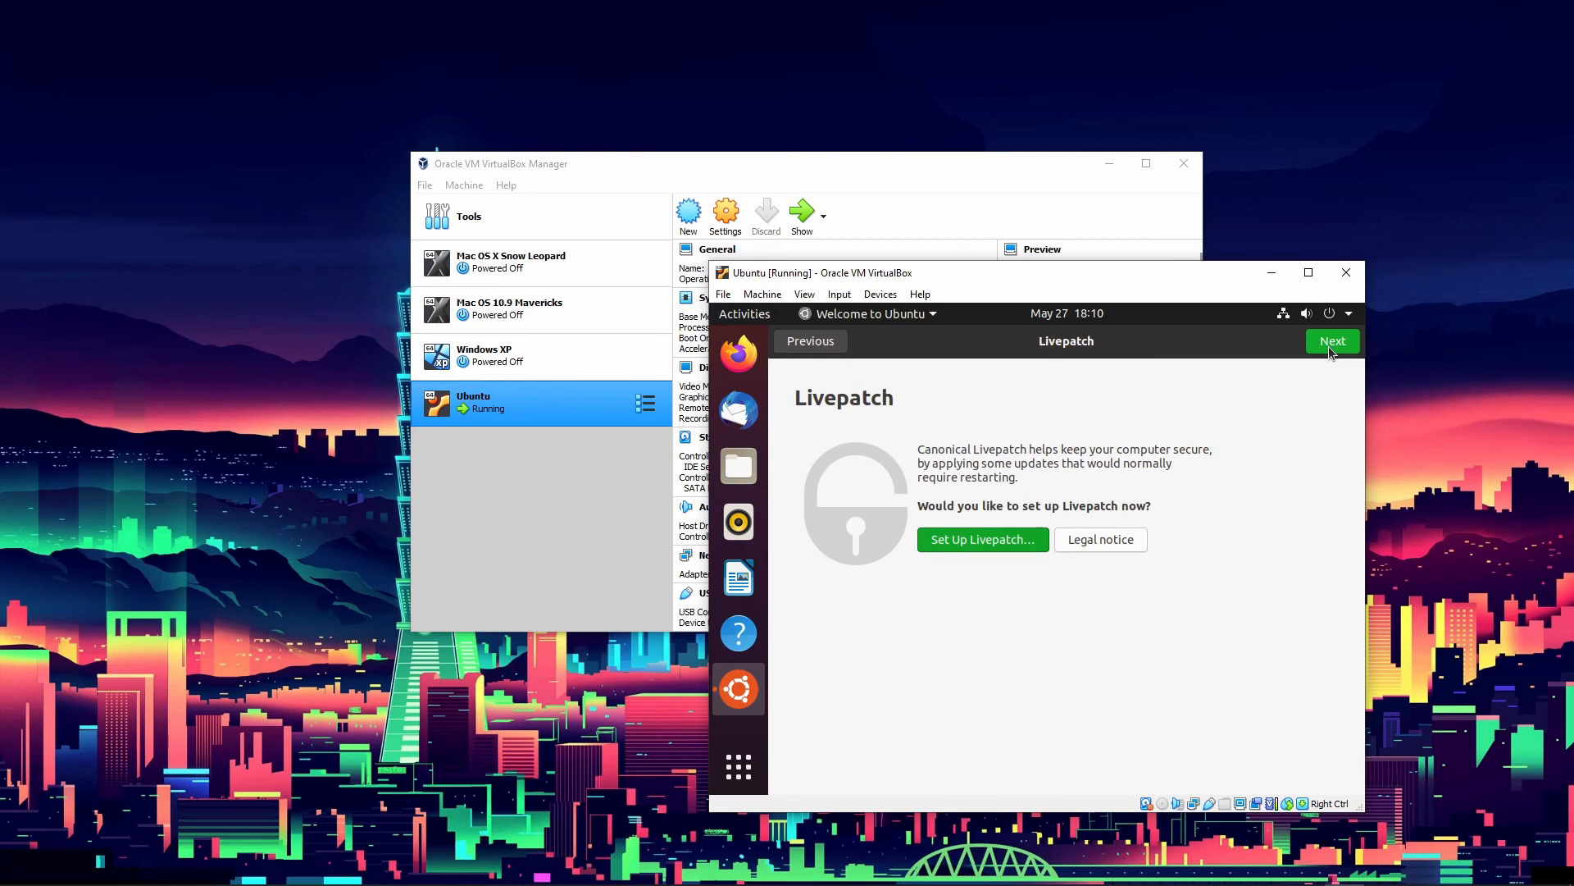
left_click(1334, 345)
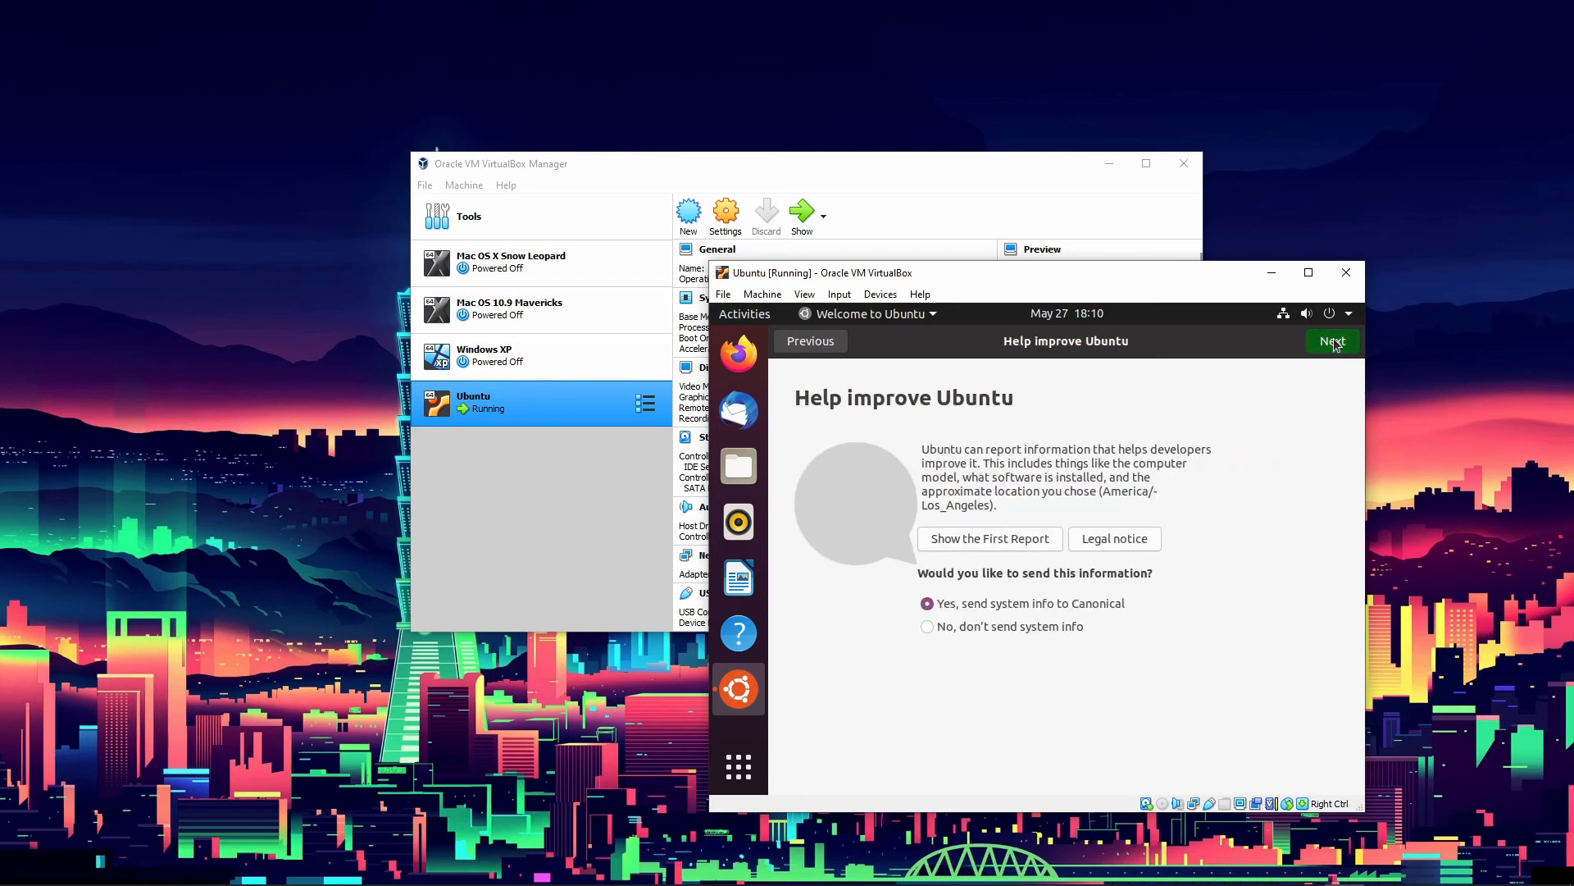
left_click(1335, 344)
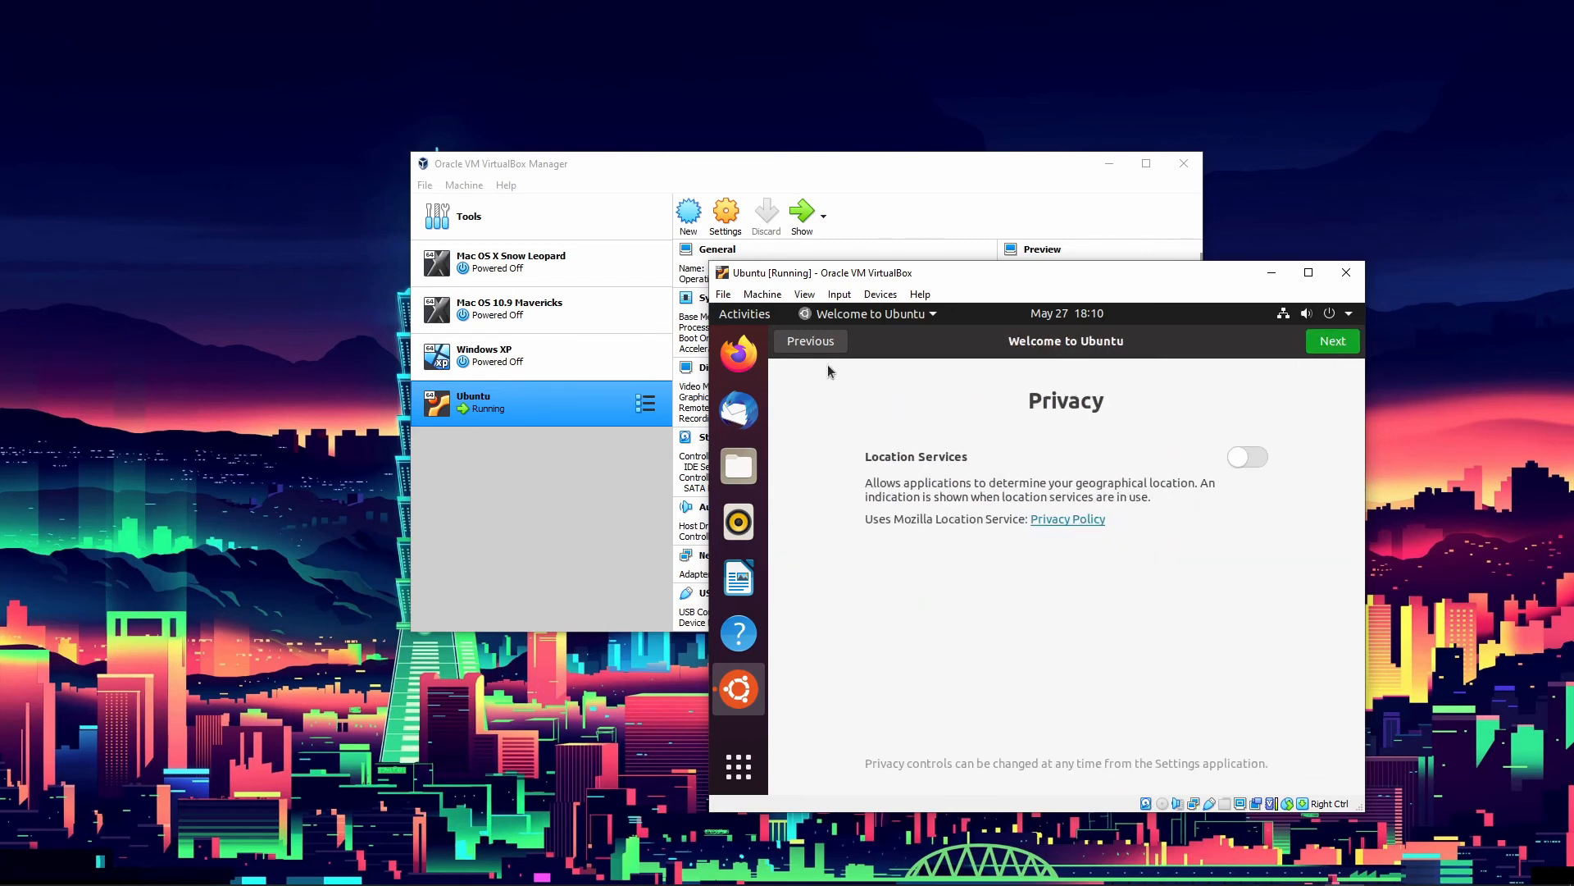
left_click(822, 342)
left_click(967, 629)
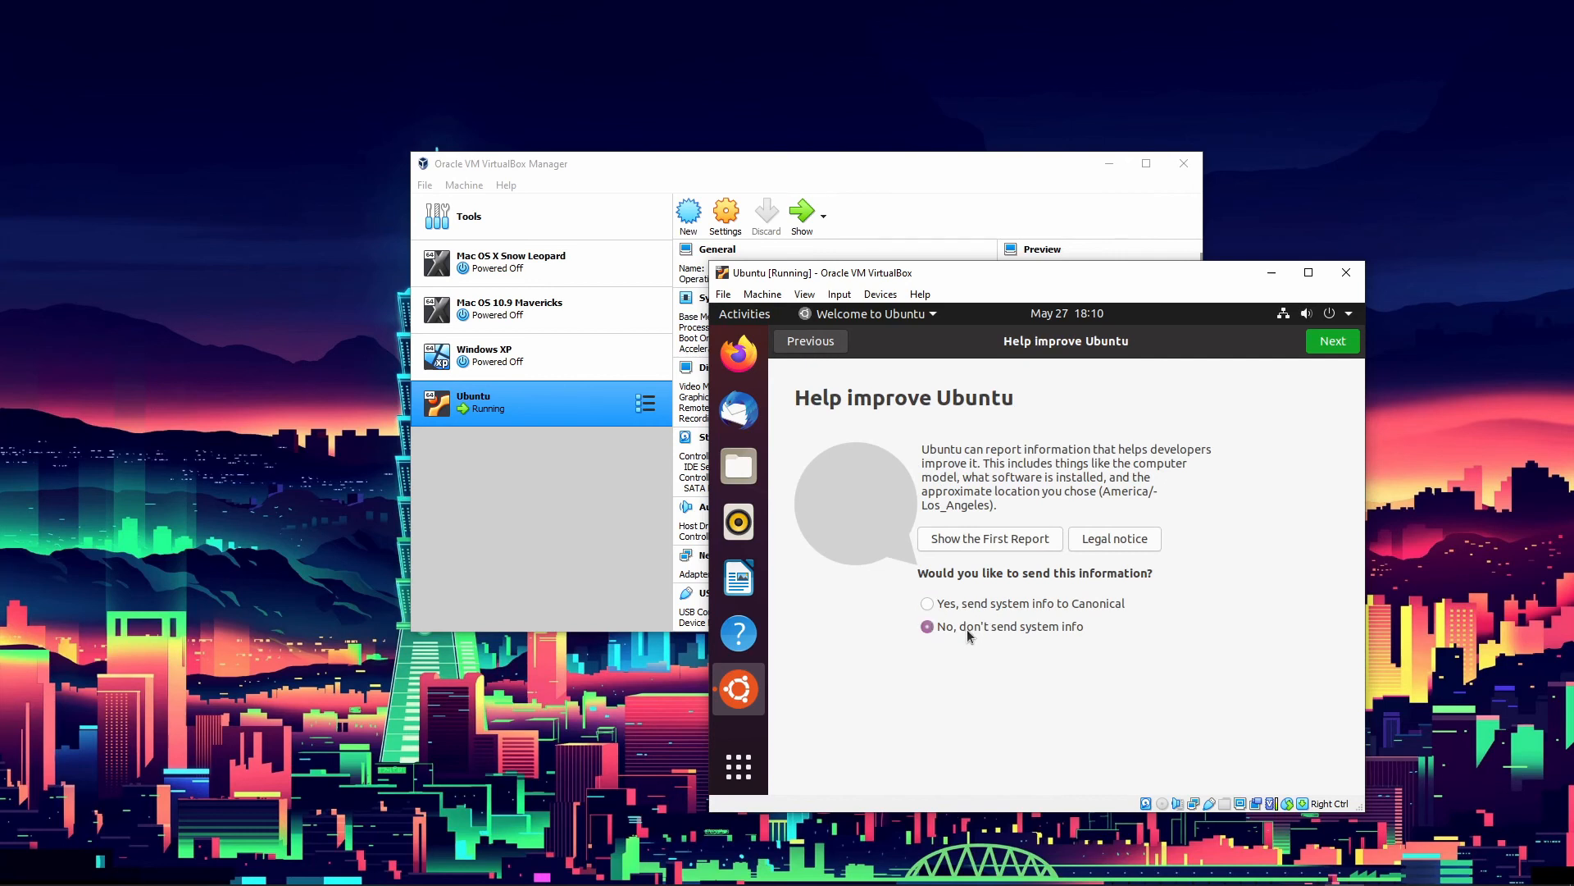
left_click(1337, 340)
Leave Location Services off and finish the Welcome to Ubuntu setup
left_click(1338, 339)
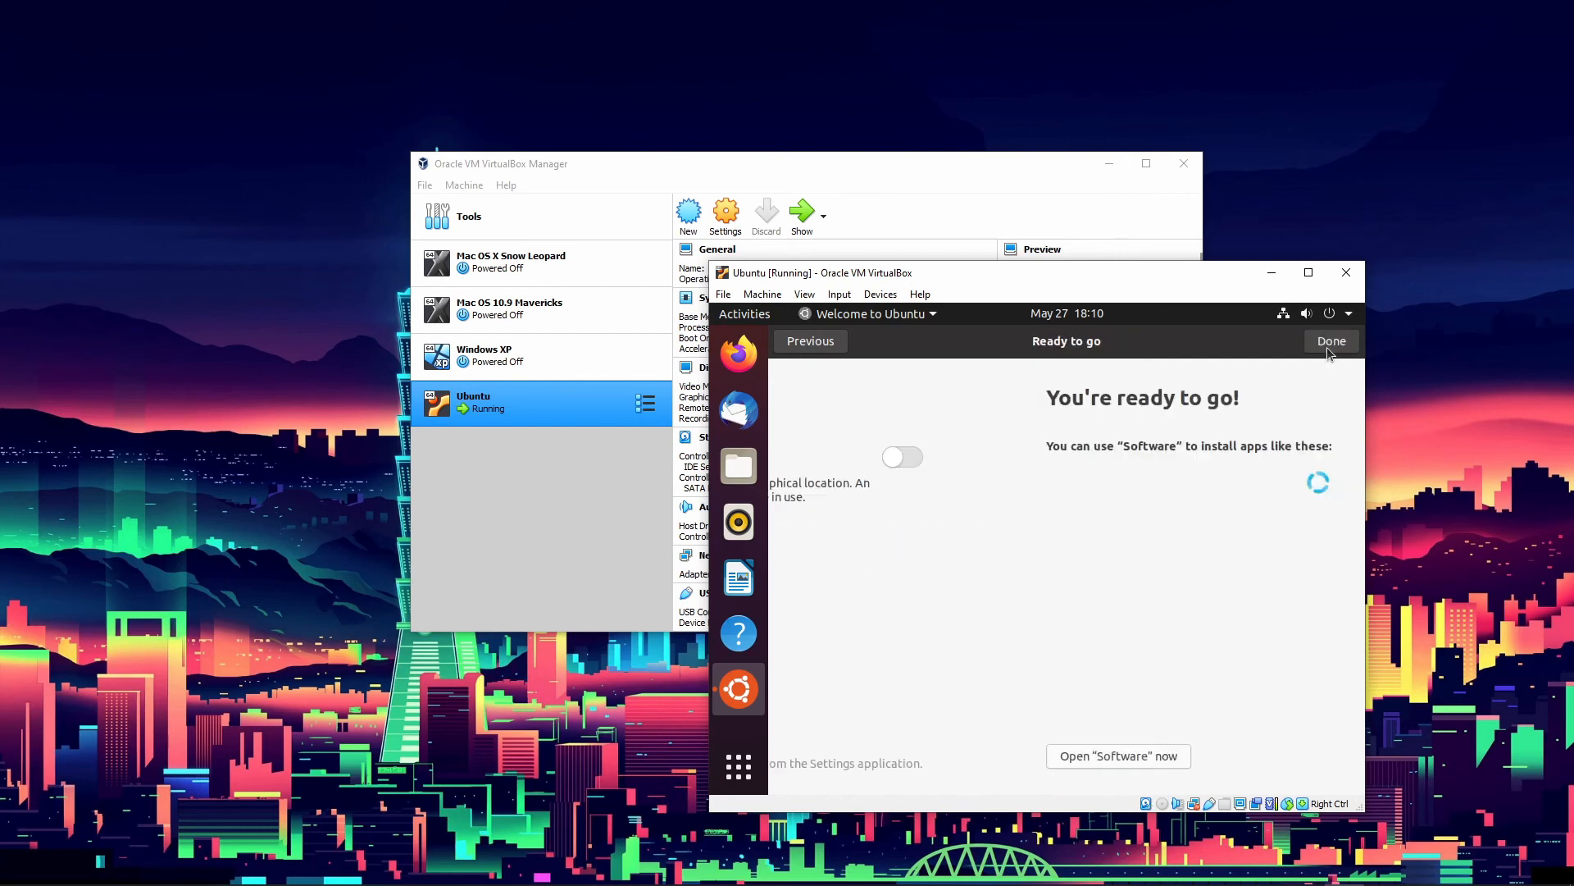
left_click(1332, 343)
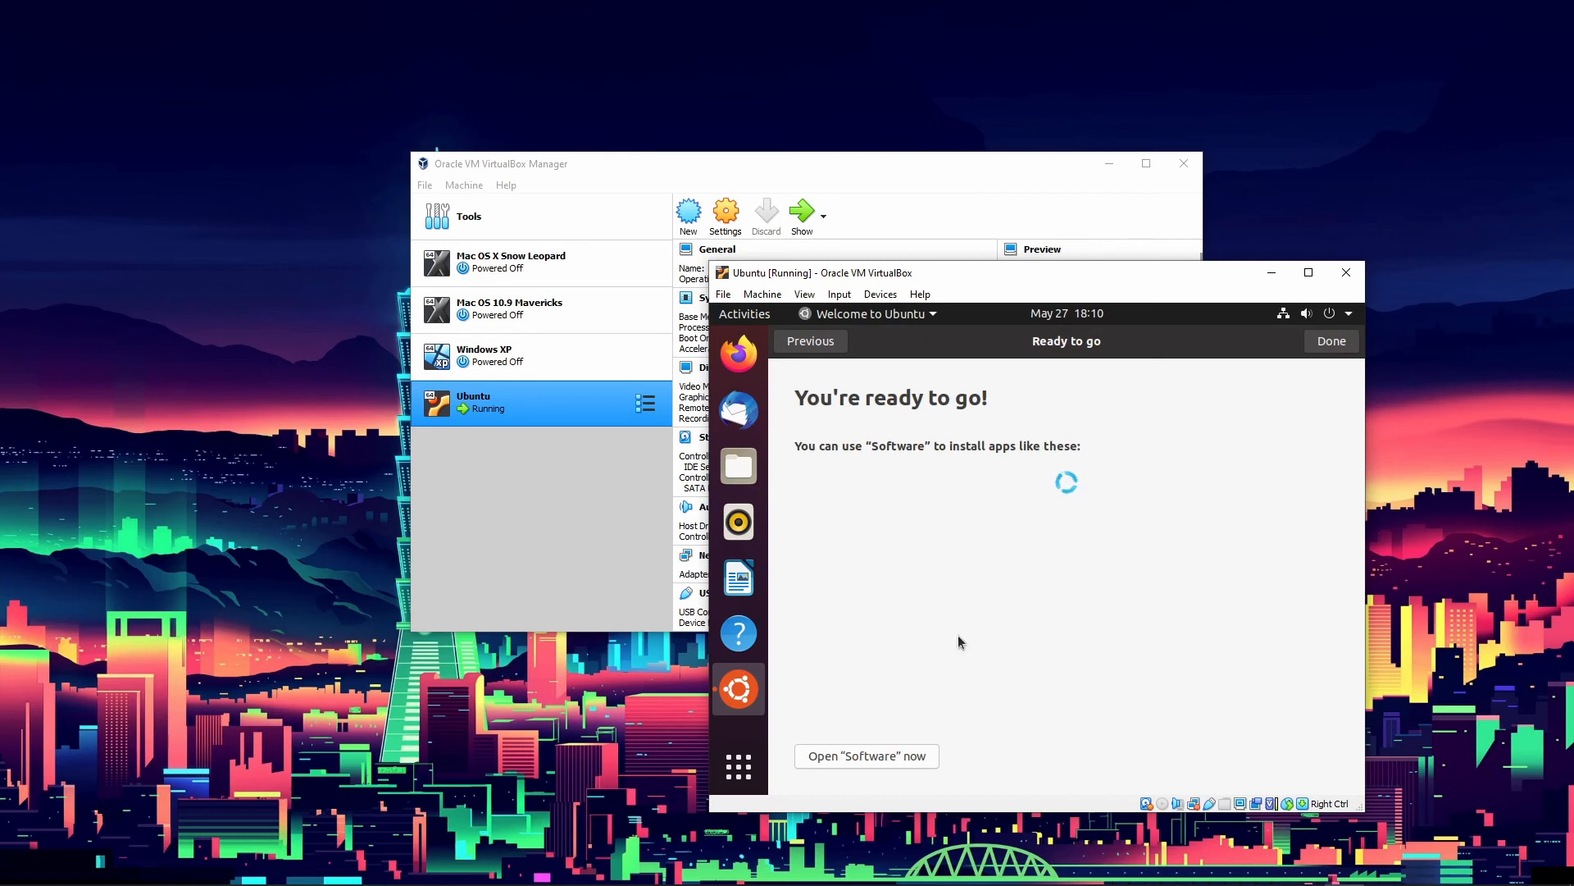
left_click(1317, 343)
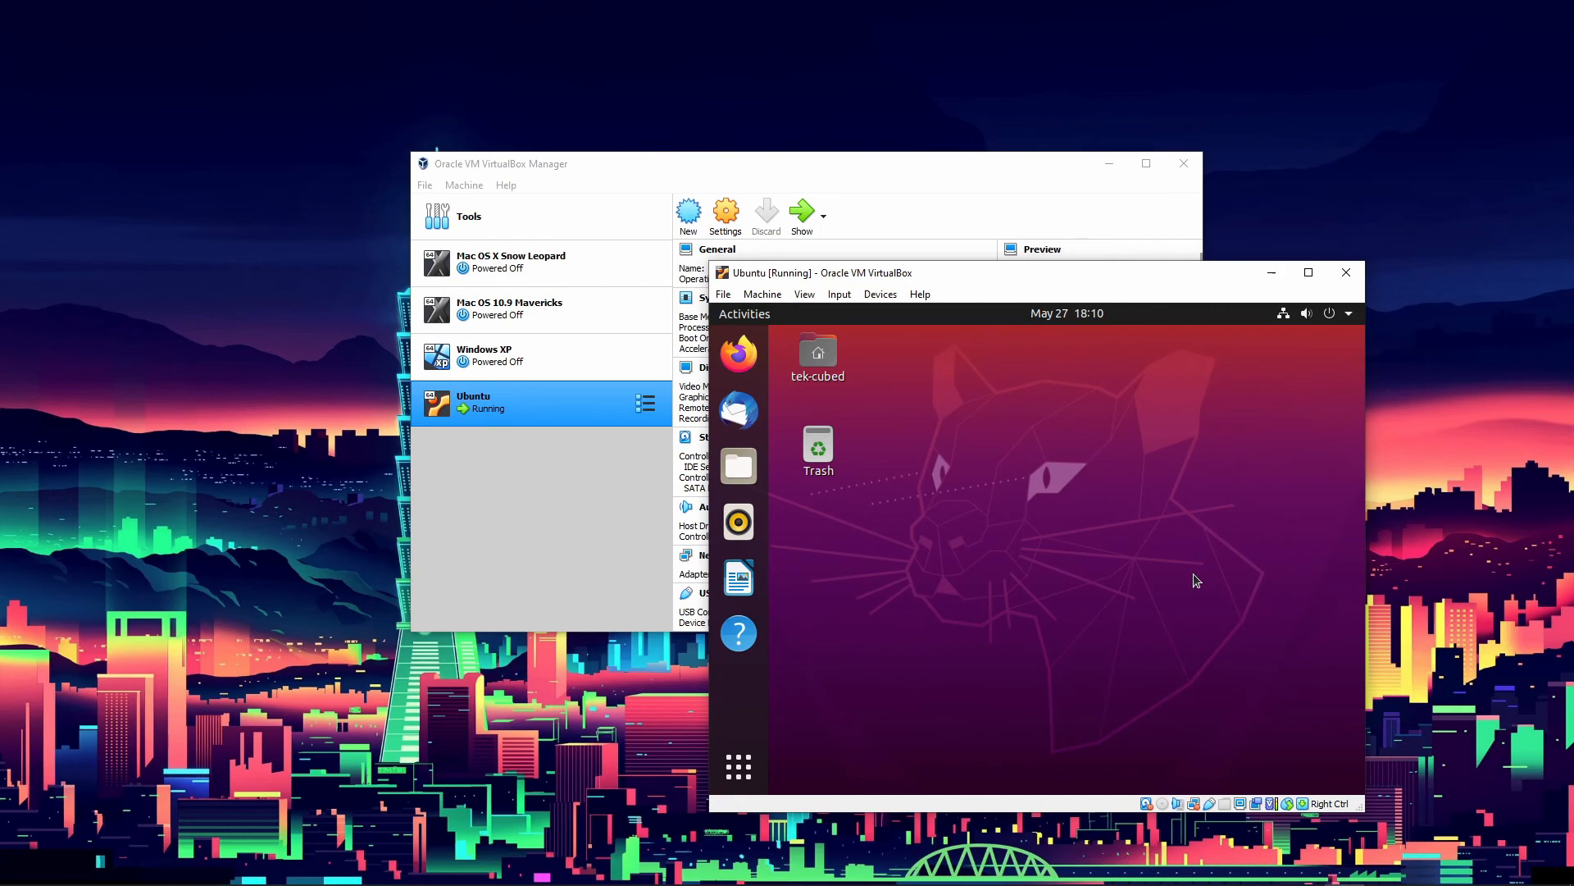
Reposition the virtual machine window over the manager and open Ubuntu's Settings through the application search
left_click_drag(1039, 279, 853, 127)
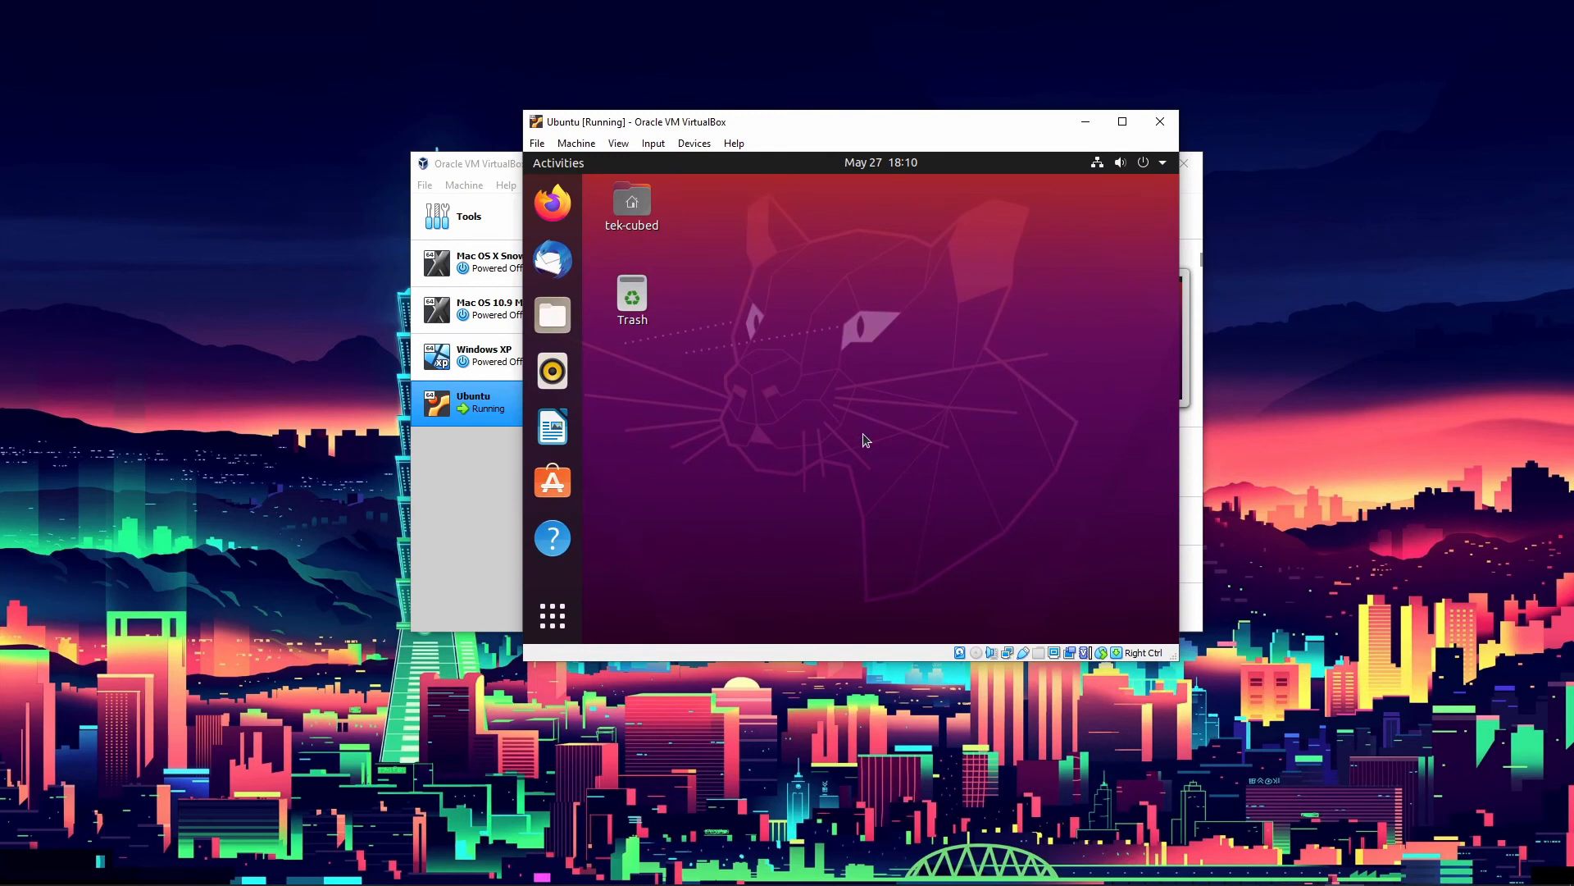
left_click(552, 616)
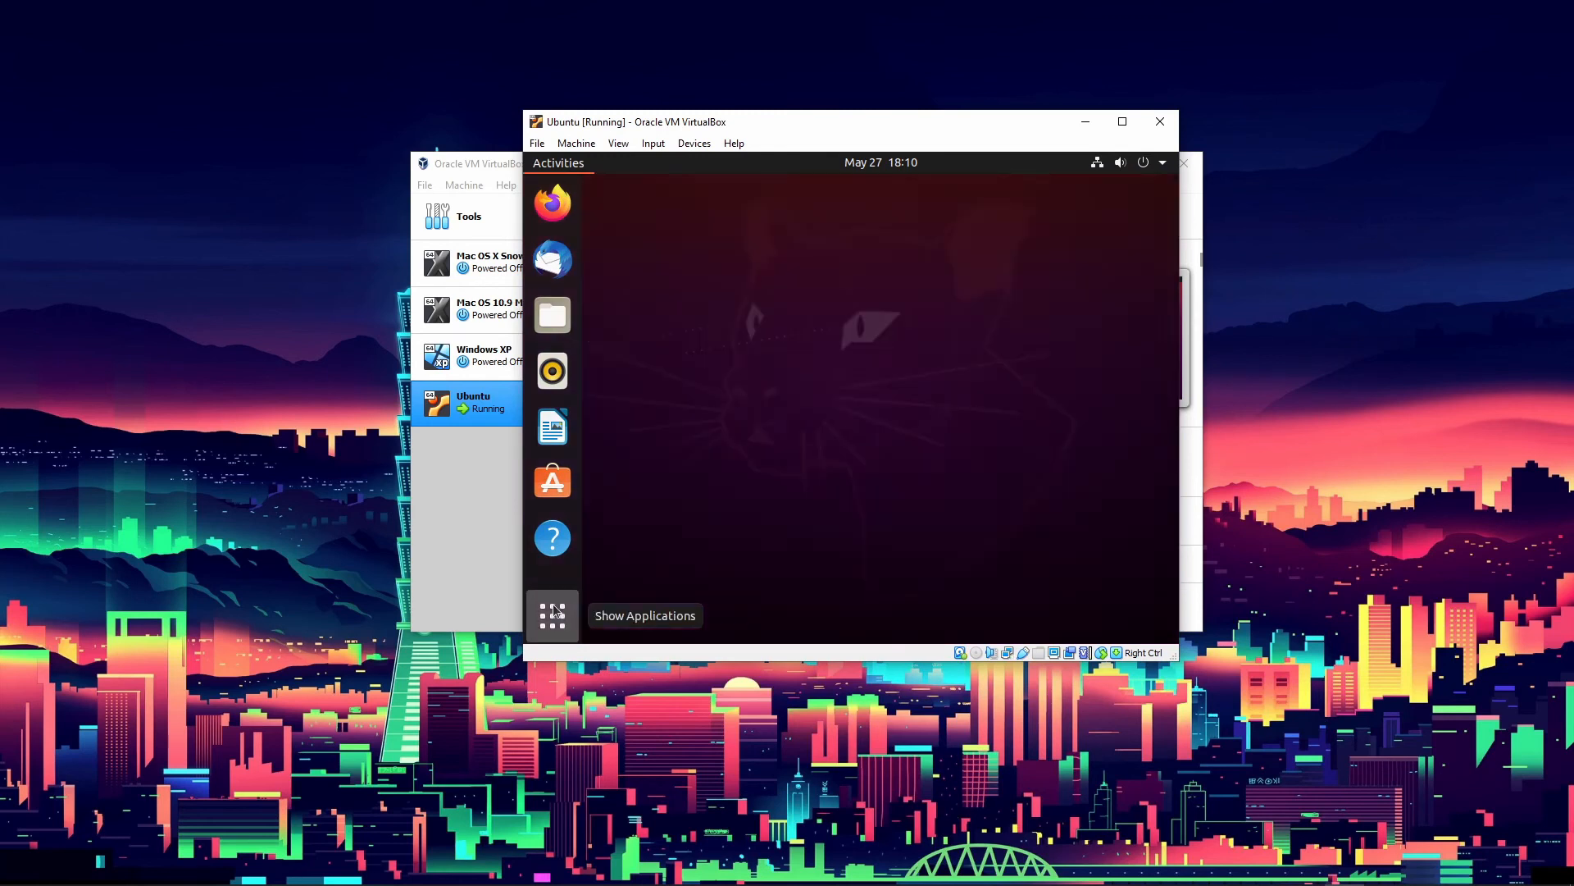
left_click(814, 197)
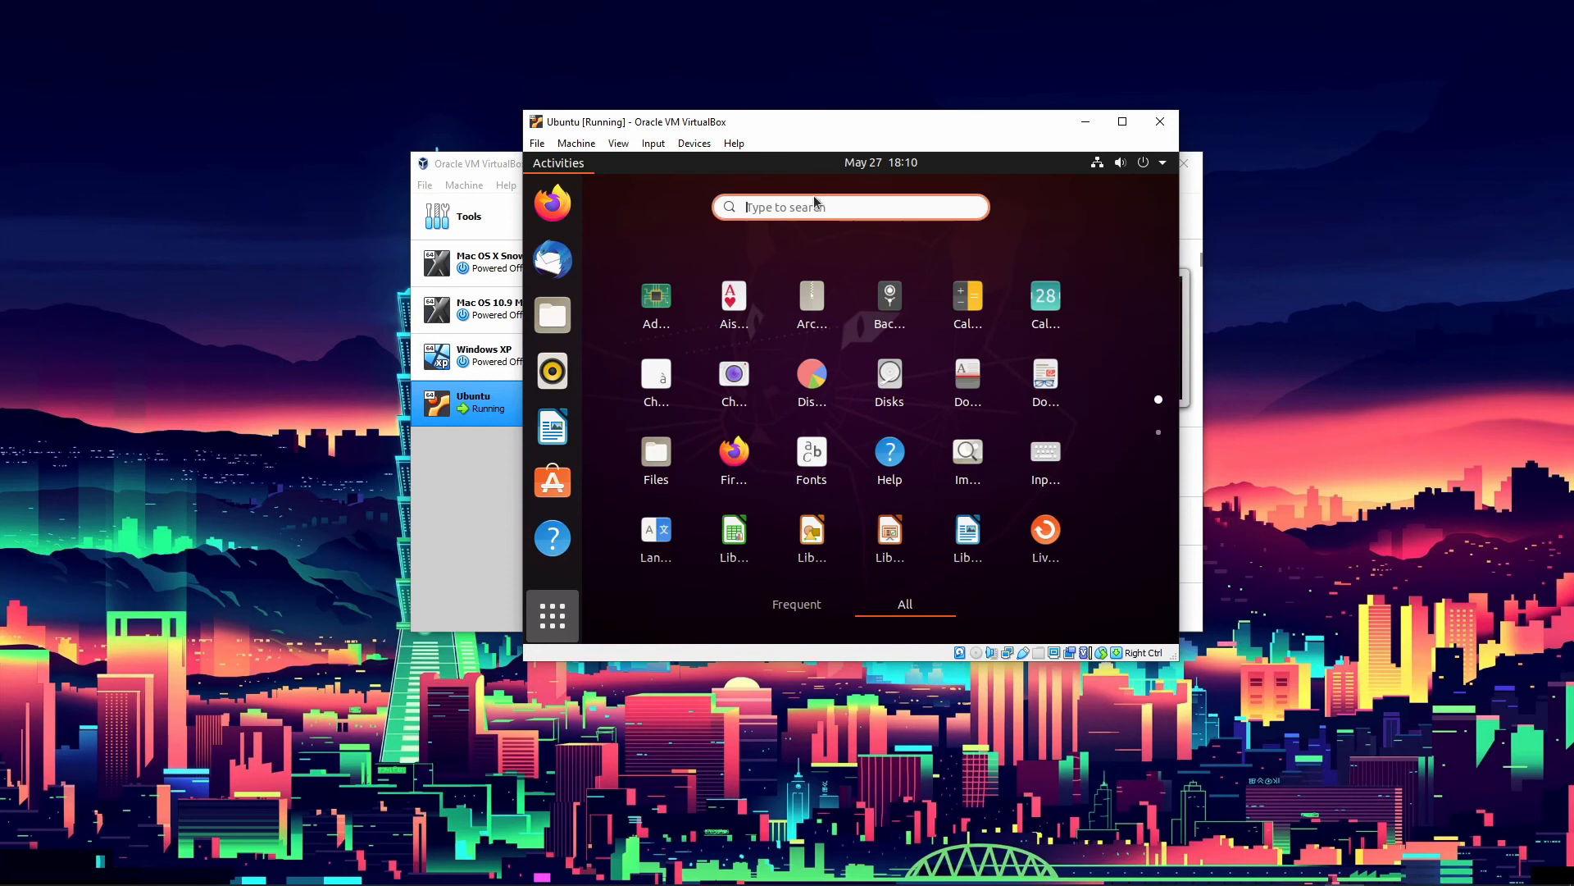
type("set")
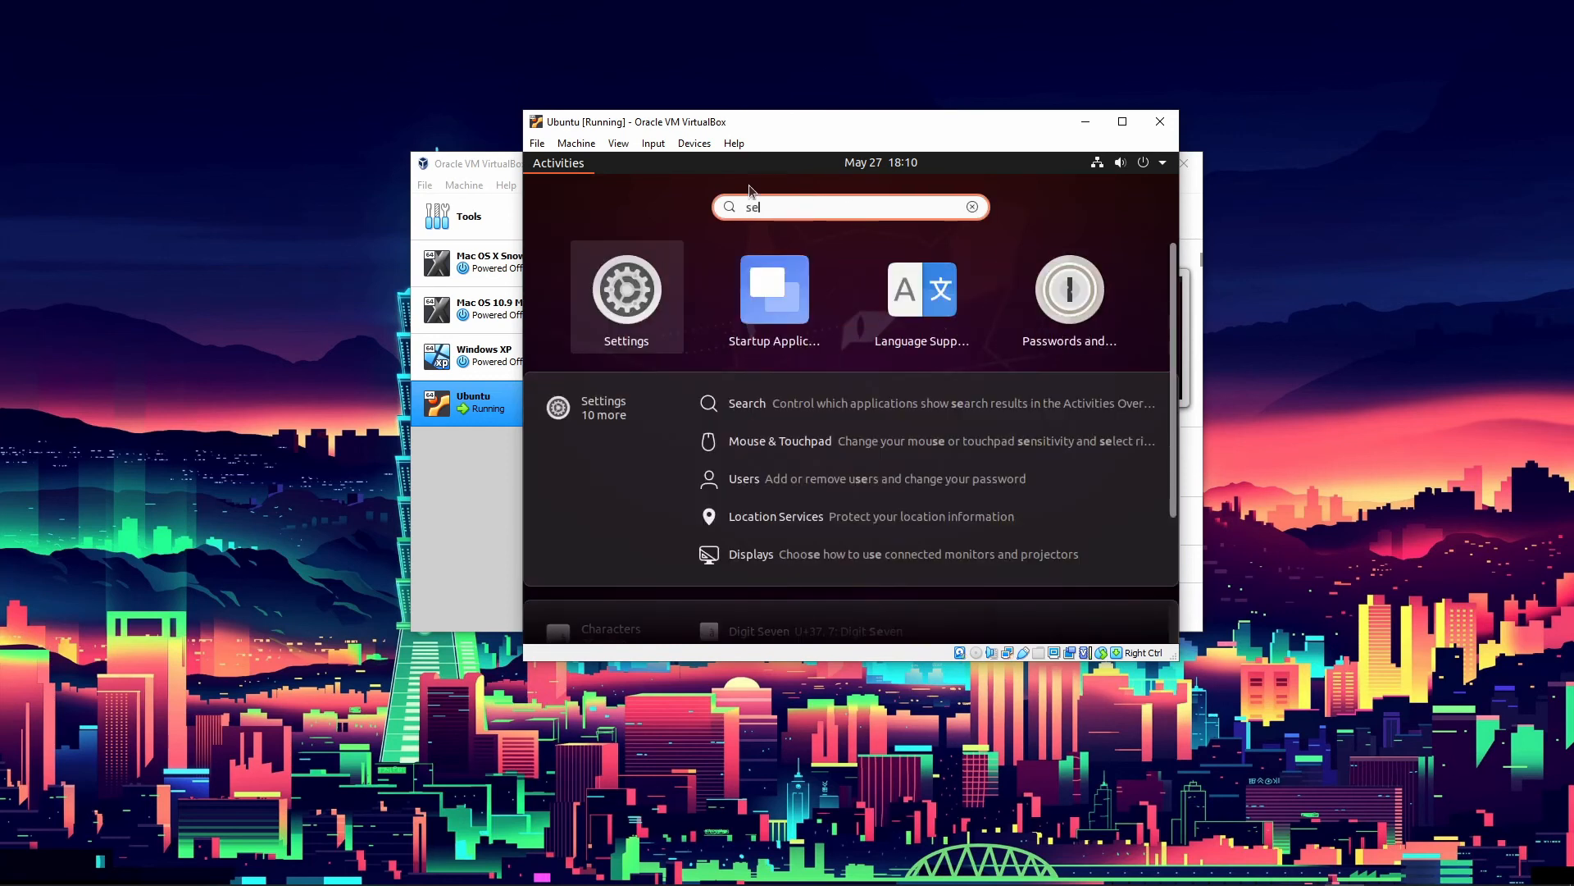
key("Return")
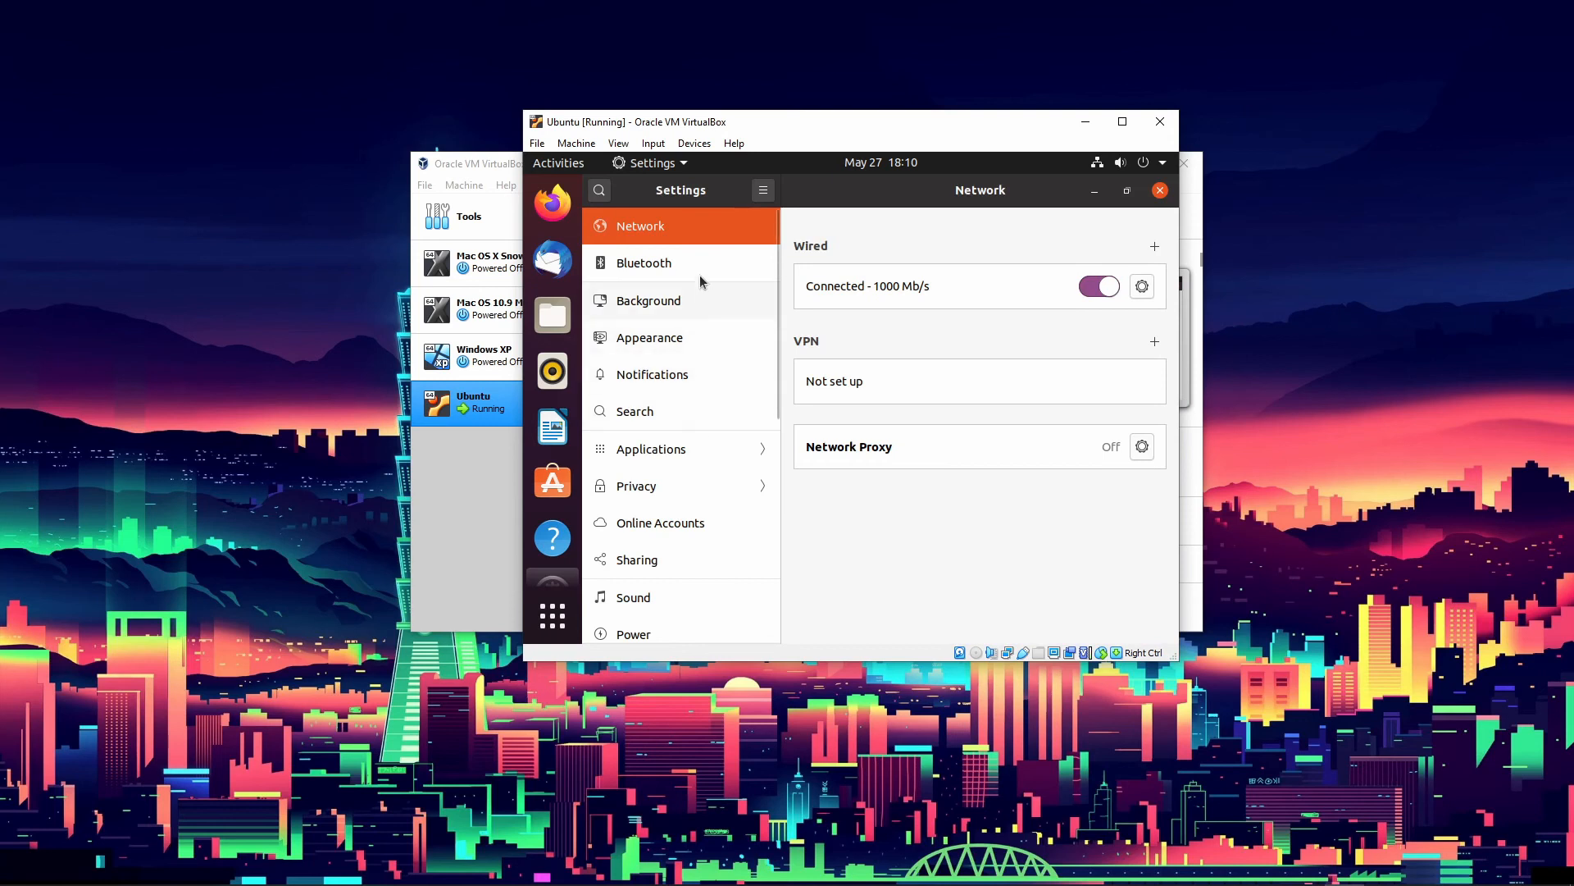
Open the Displays page in Ubuntu's Settings
scroll(691, 292, "down", 10)
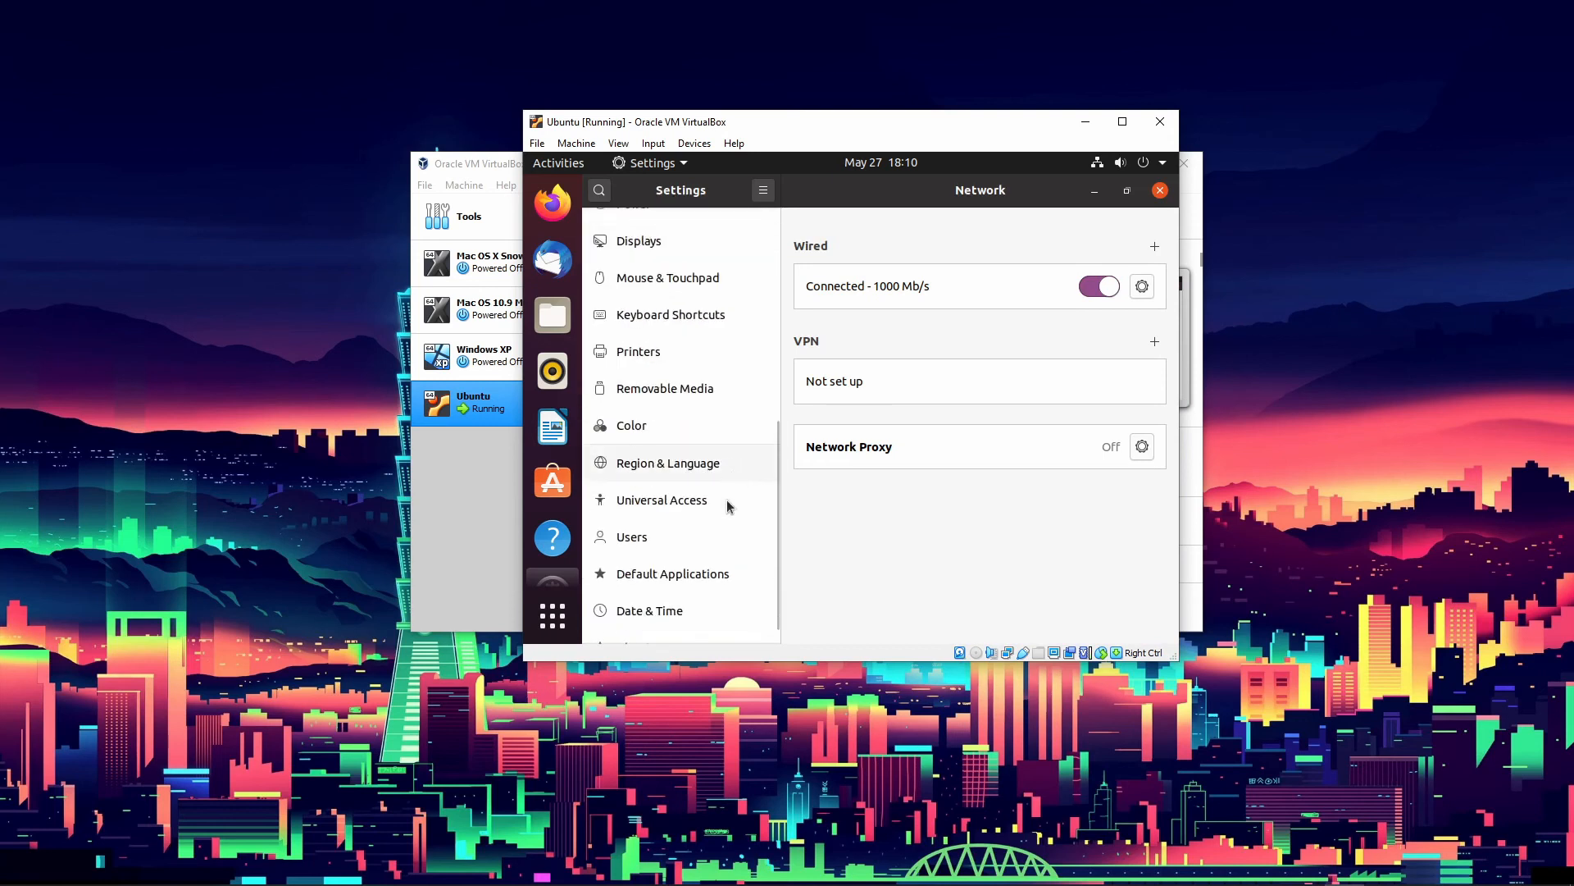
scroll(662, 443, "up", 10)
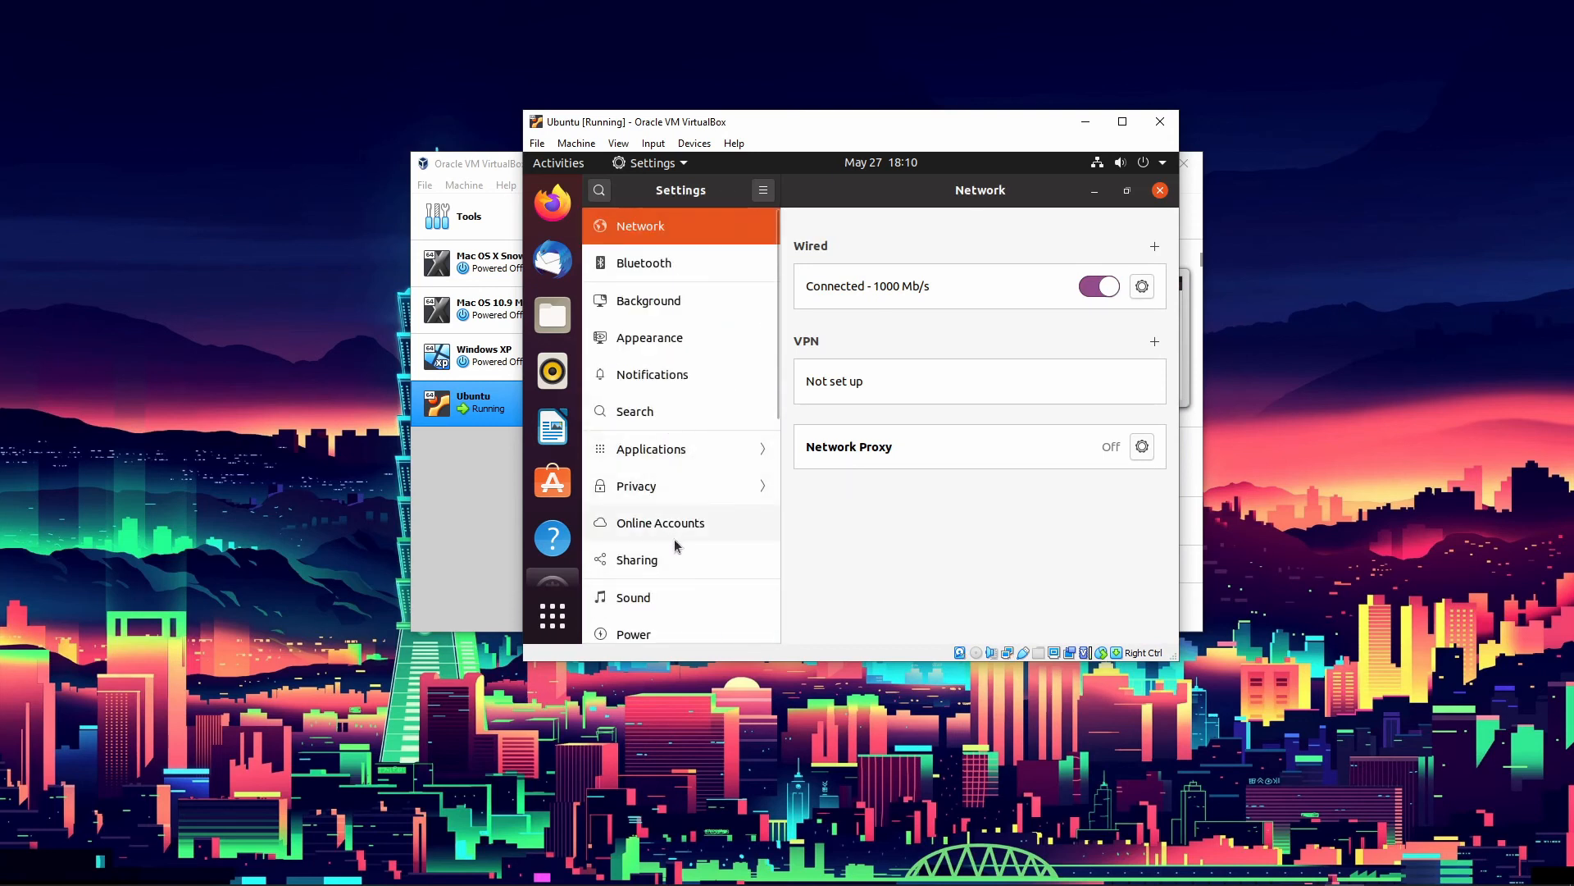
scroll(680, 581, "down", 10)
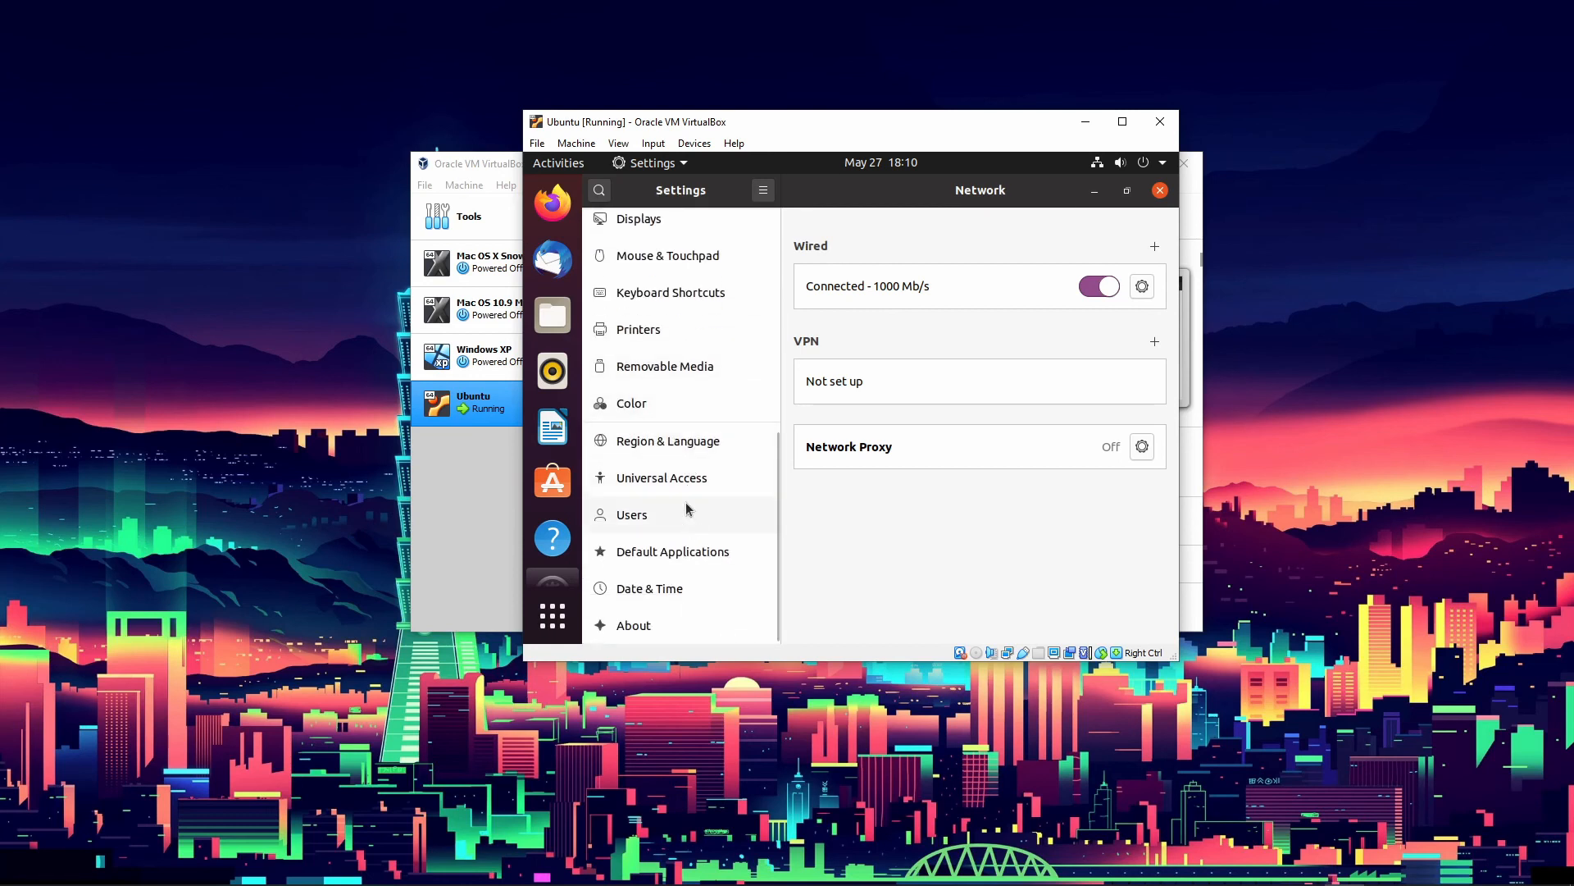
left_click(643, 223)
Review the resolutions offered for the display without choosing one, and dismiss the Software Updater notification
left_click(976, 332)
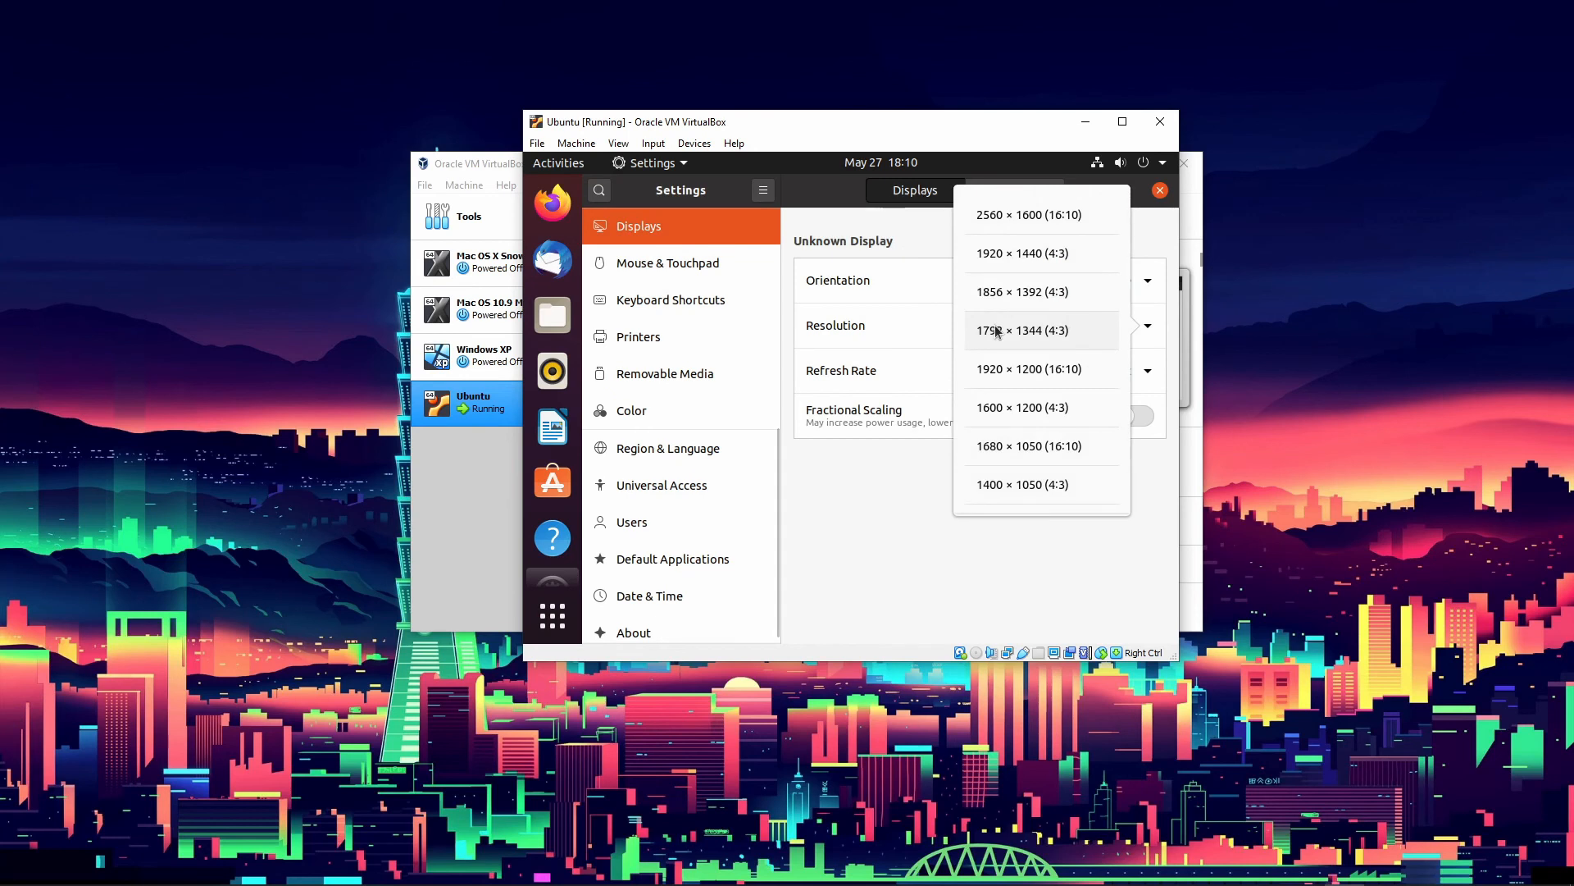
scroll(1025, 410, "down", 5)
left_click(1029, 543)
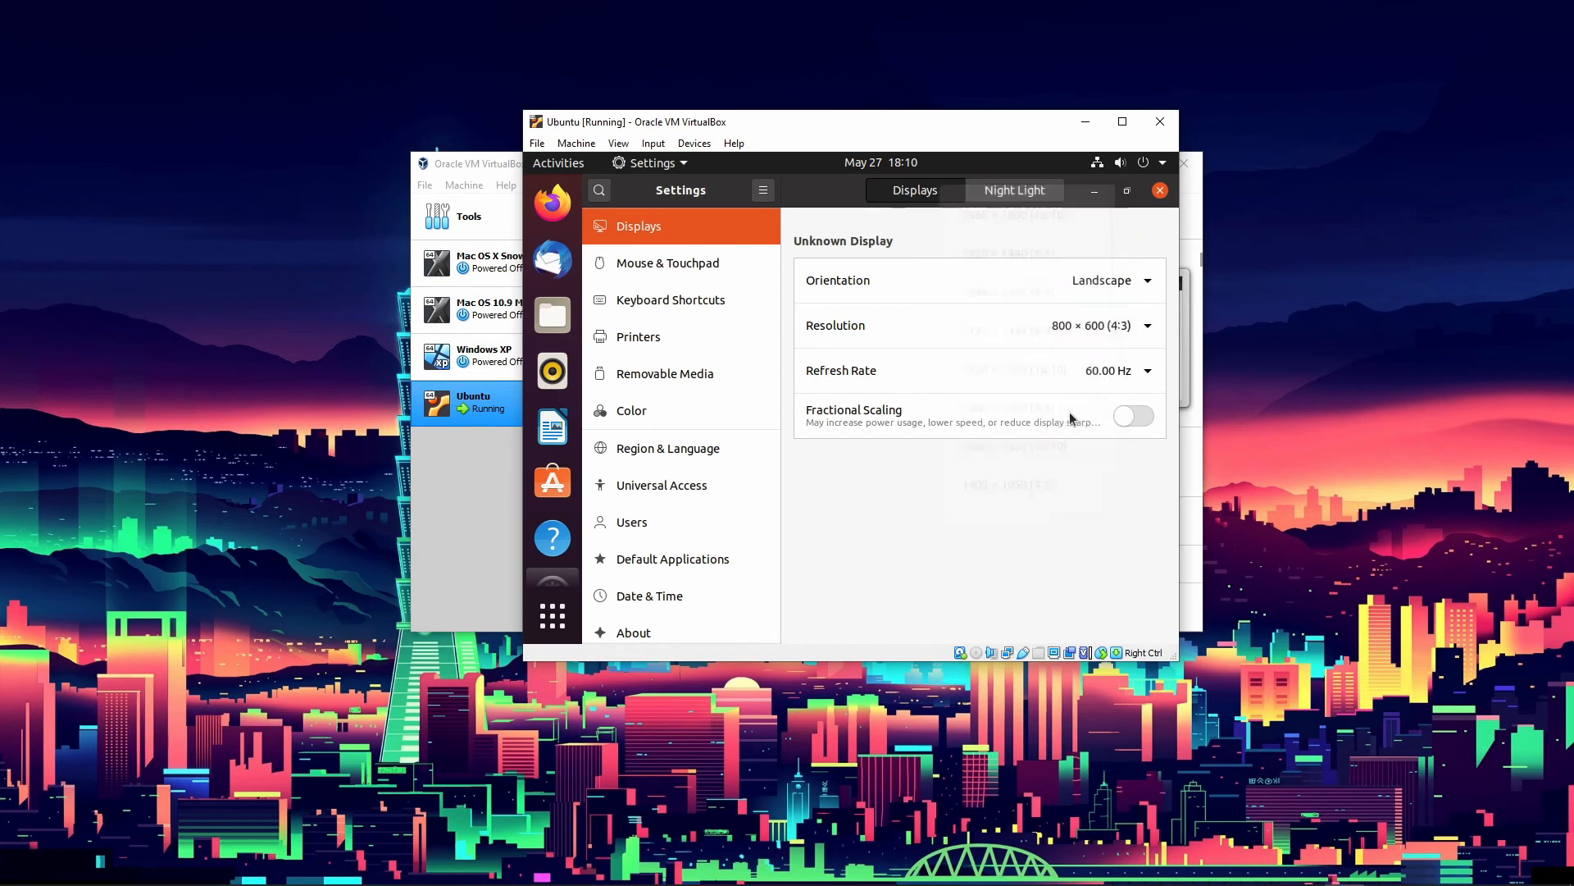
left_click(1062, 328)
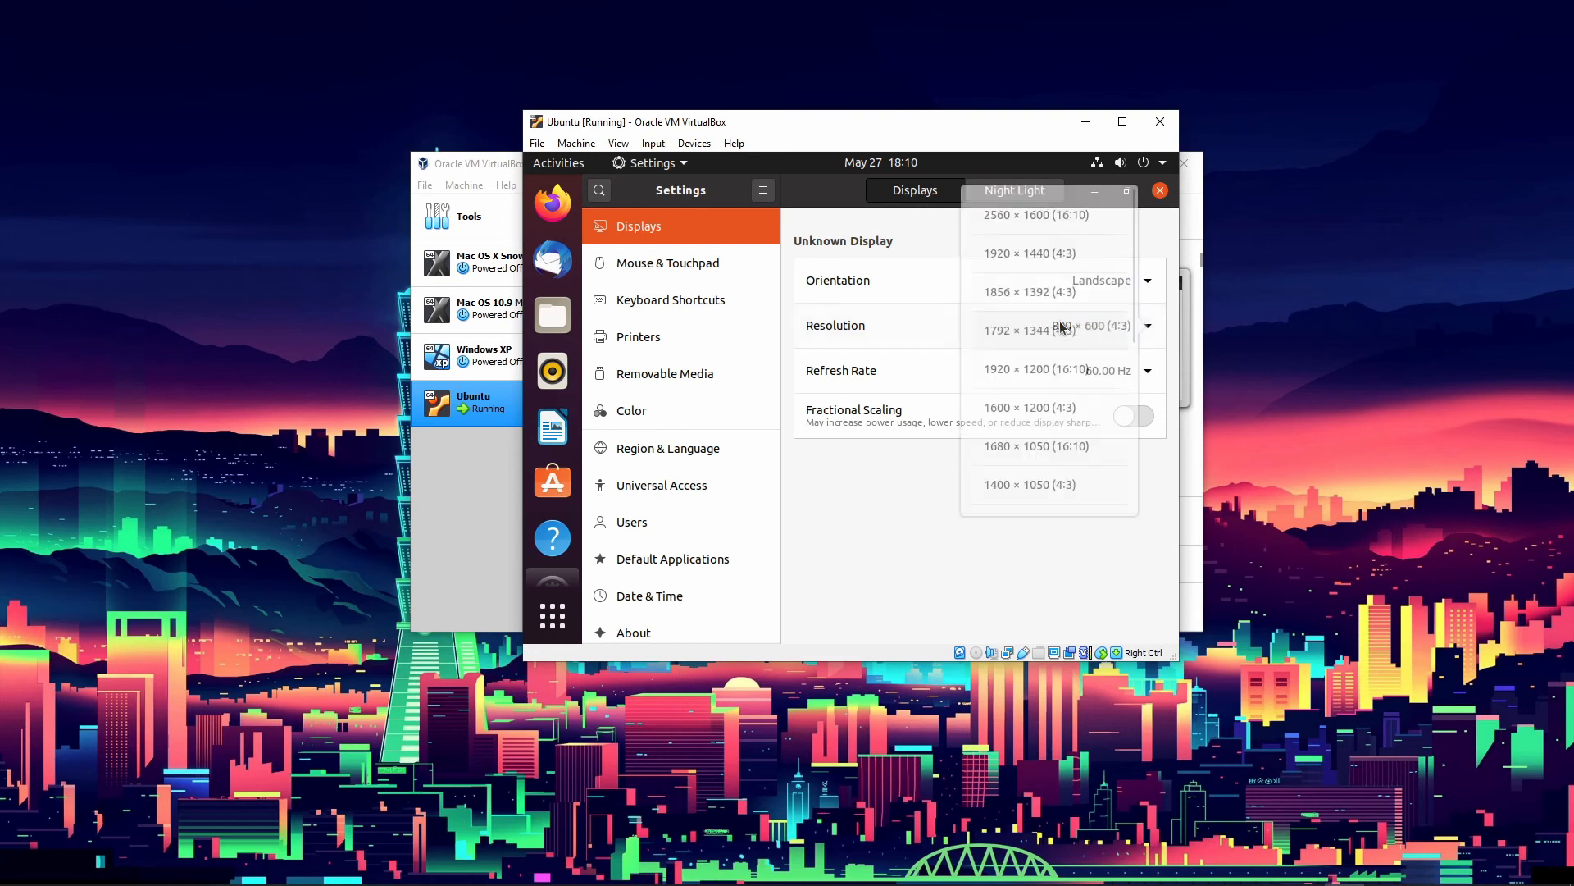
scroll(1062, 344, "down", 5)
scroll(1063, 350, "up", 3)
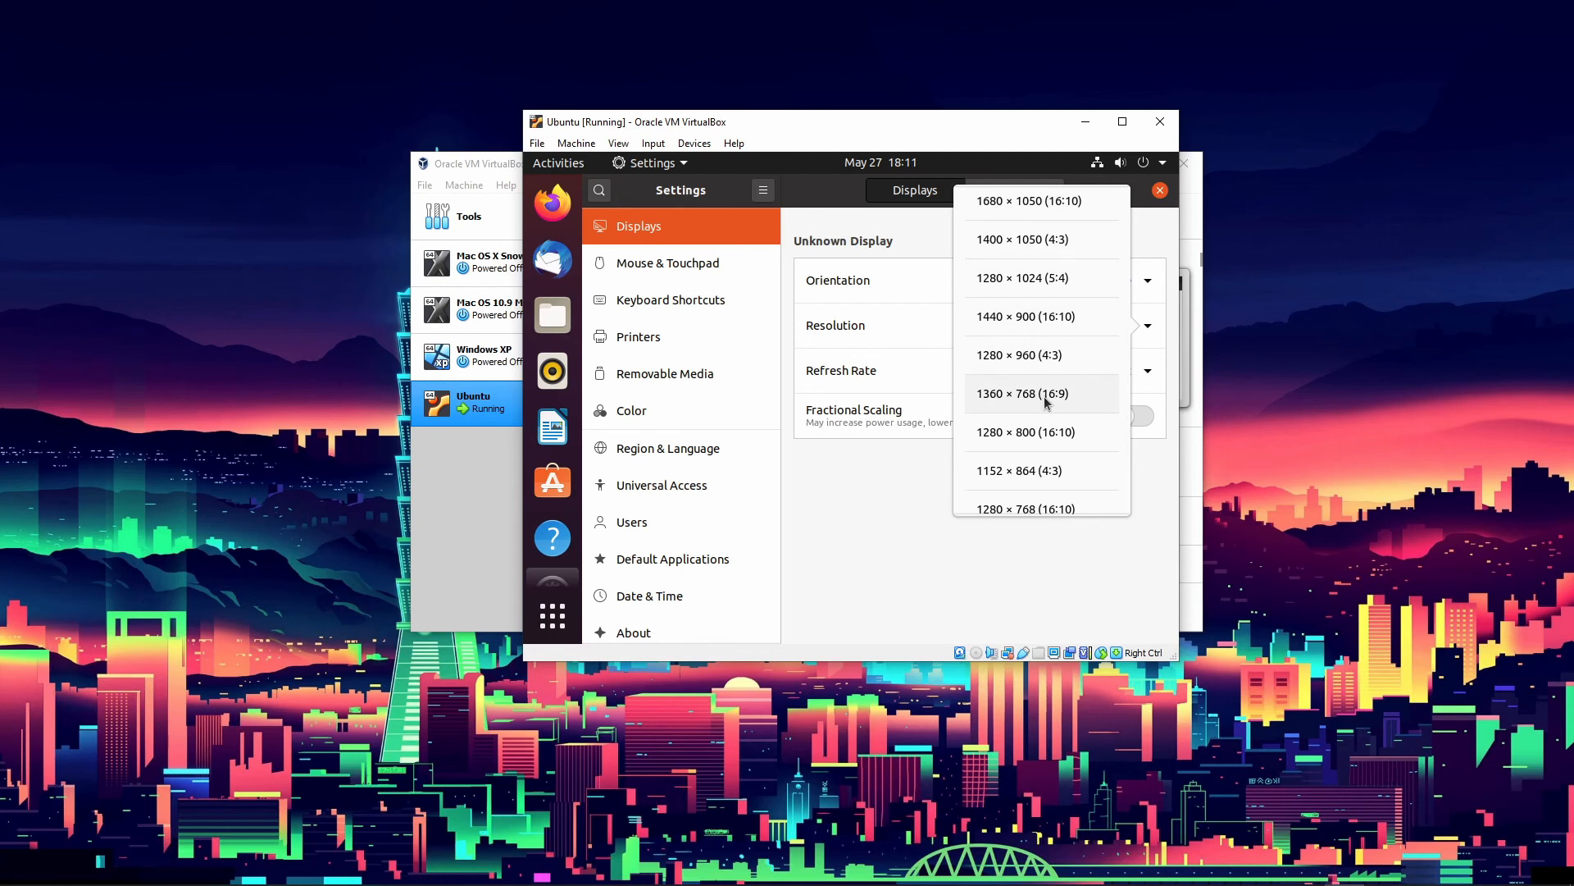
scroll(1046, 401, "down", 3)
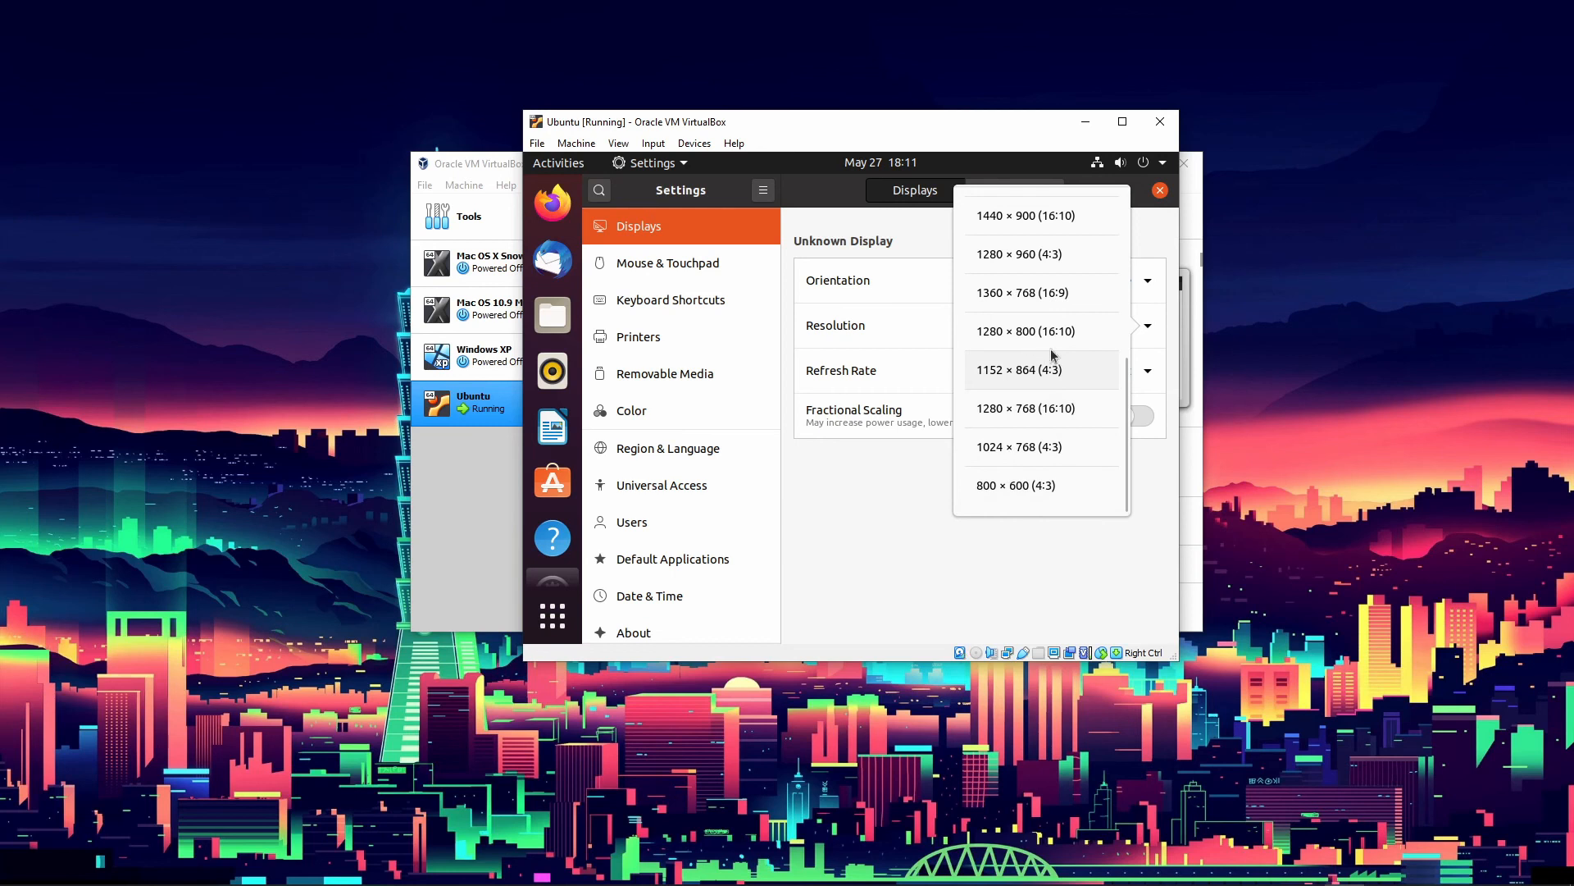
scroll(1037, 315, "up", 2)
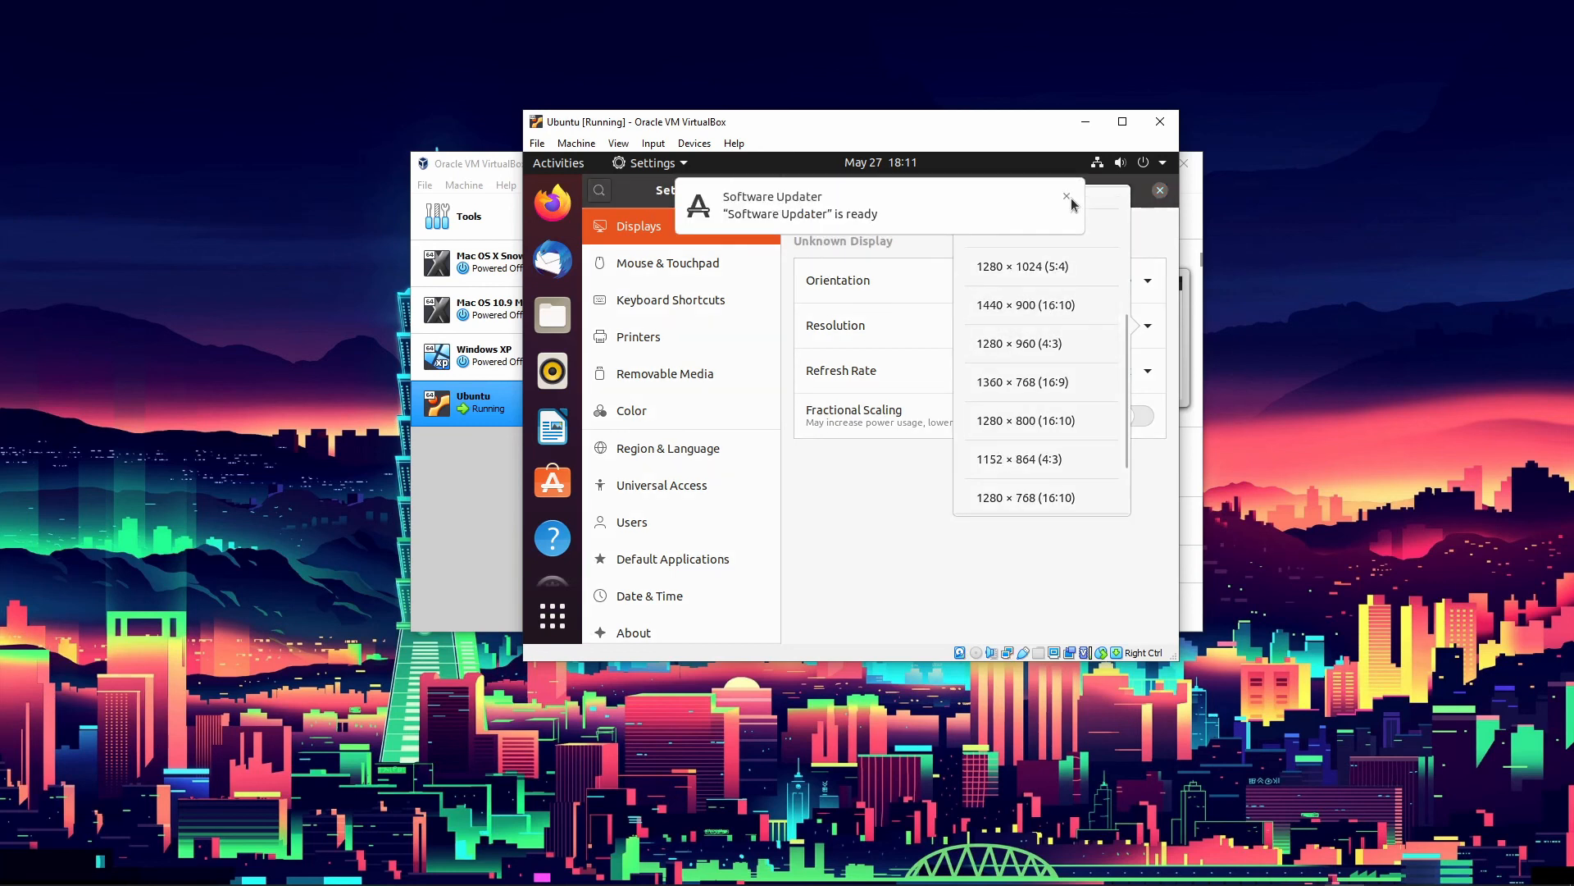
left_click(1072, 204)
left_click(1128, 353)
scroll(995, 326, "up", 1)
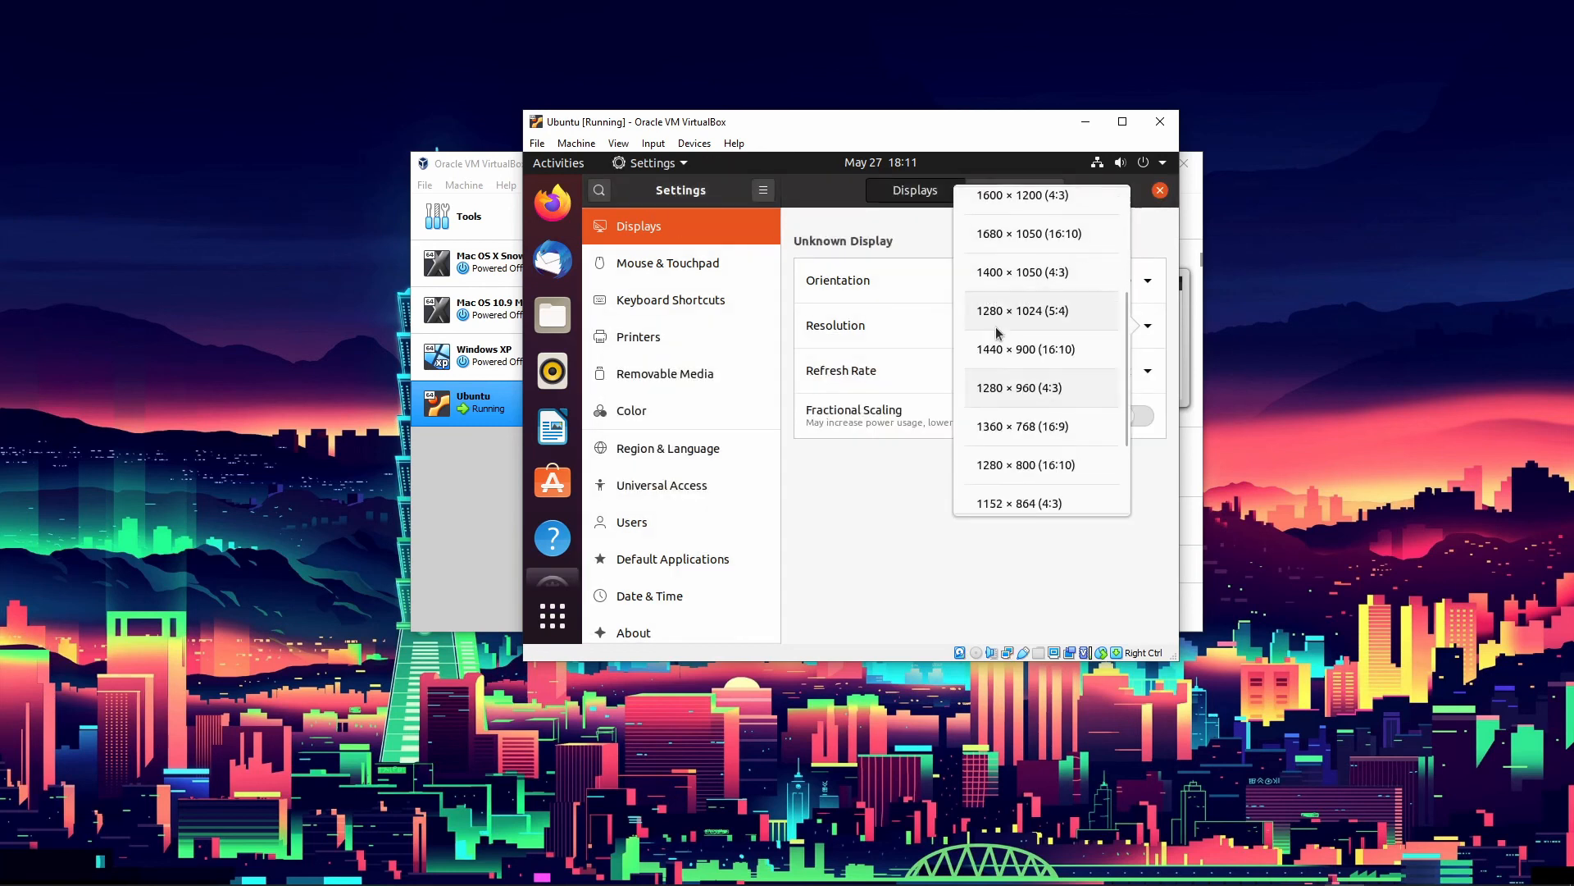
scroll(996, 327, "up", 3)
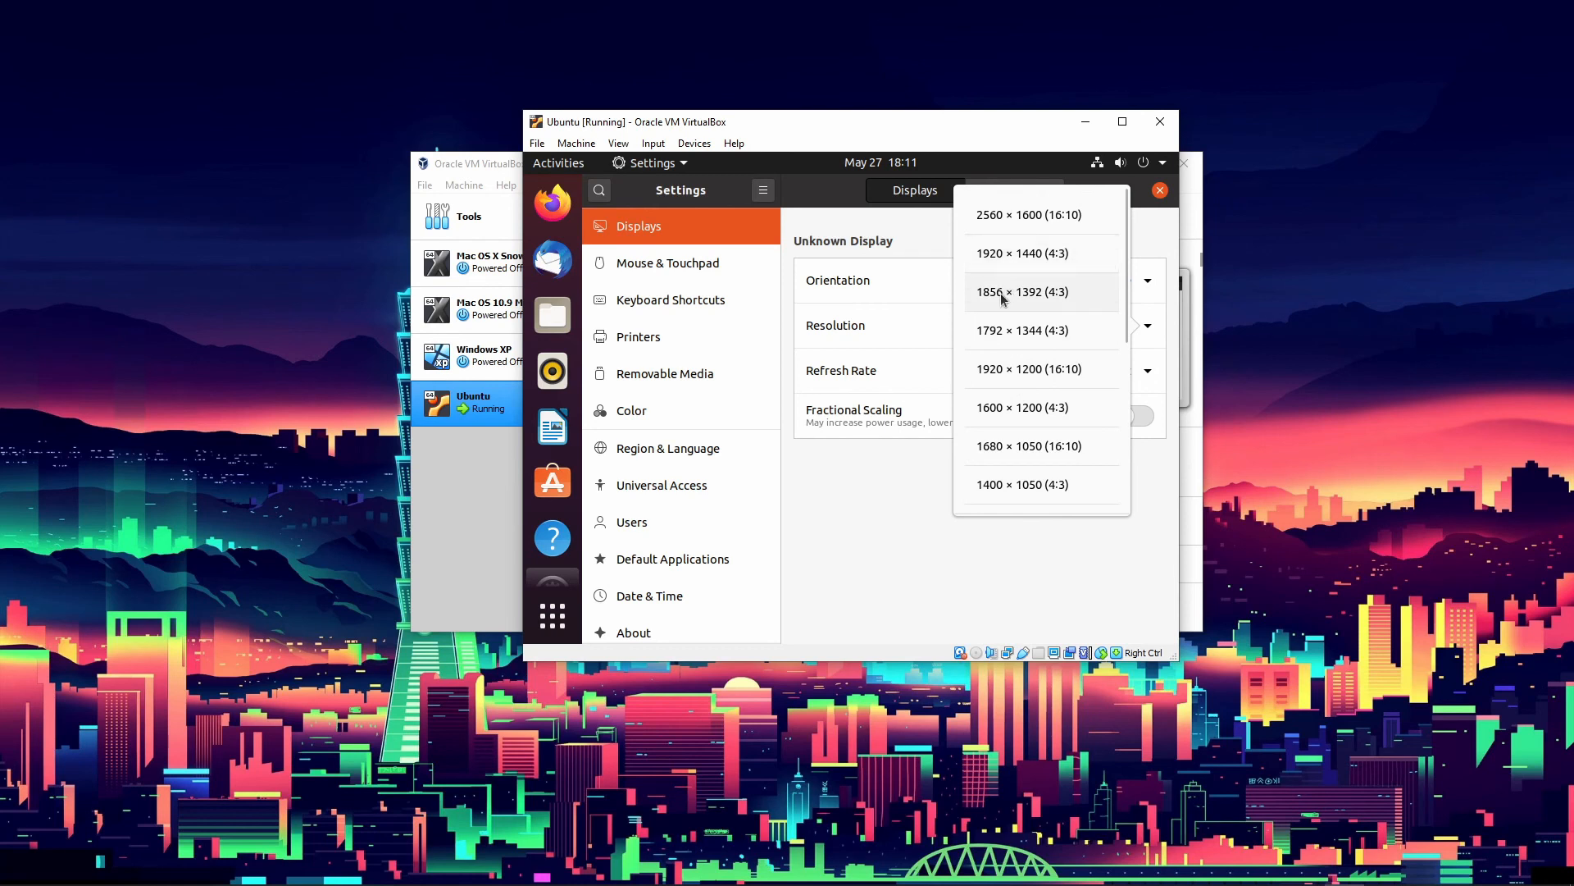
scroll(1087, 273, "down", 5)
scroll(1086, 273, "down", 1)
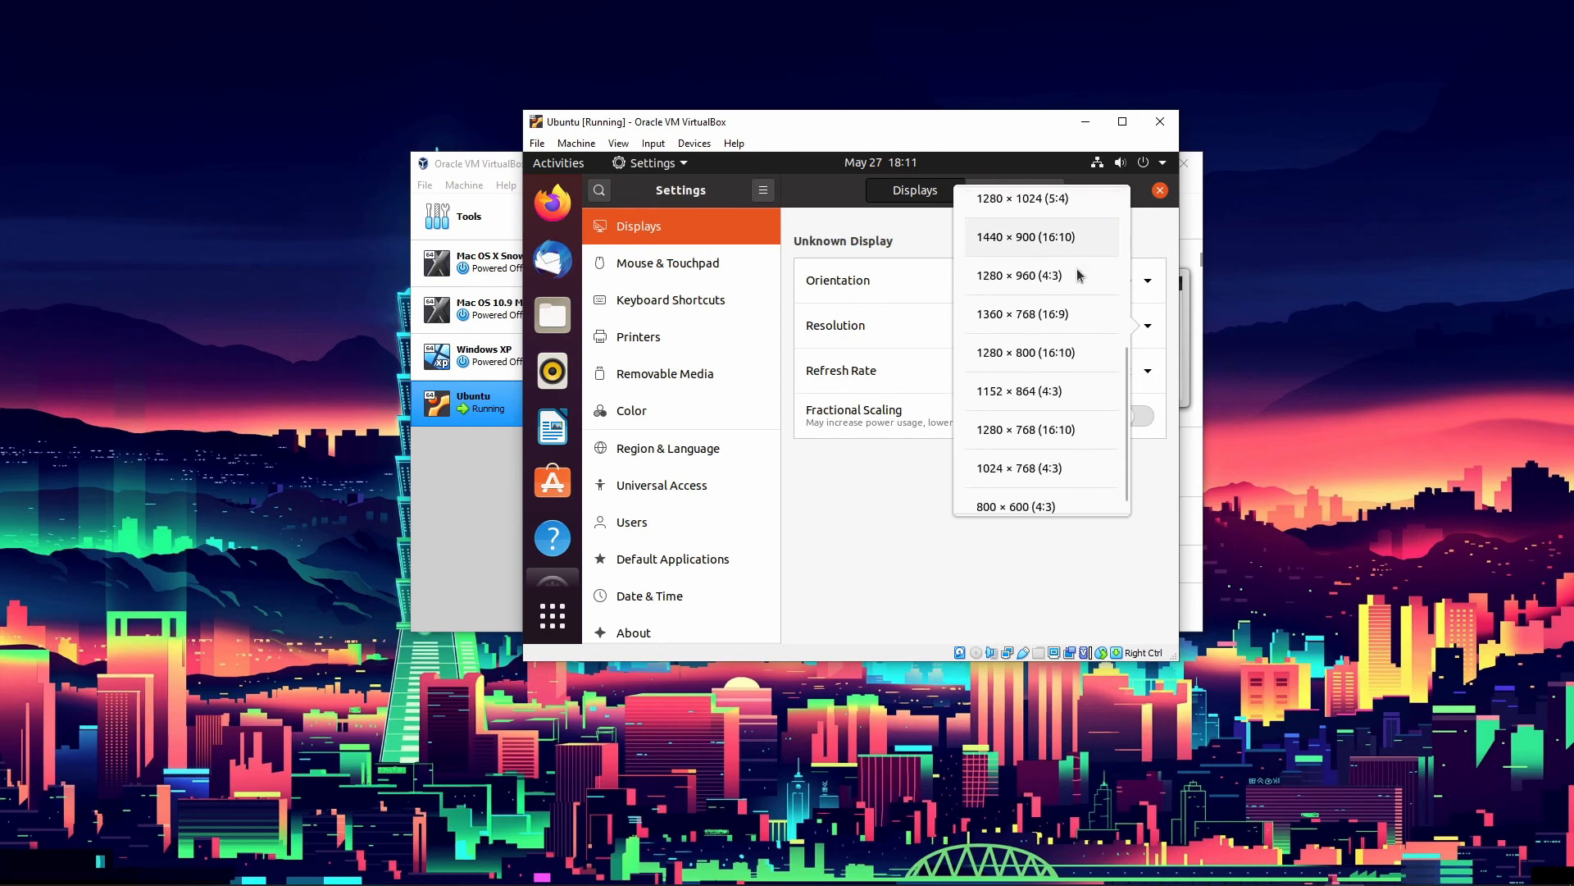
scroll(1057, 316, "up", 2)
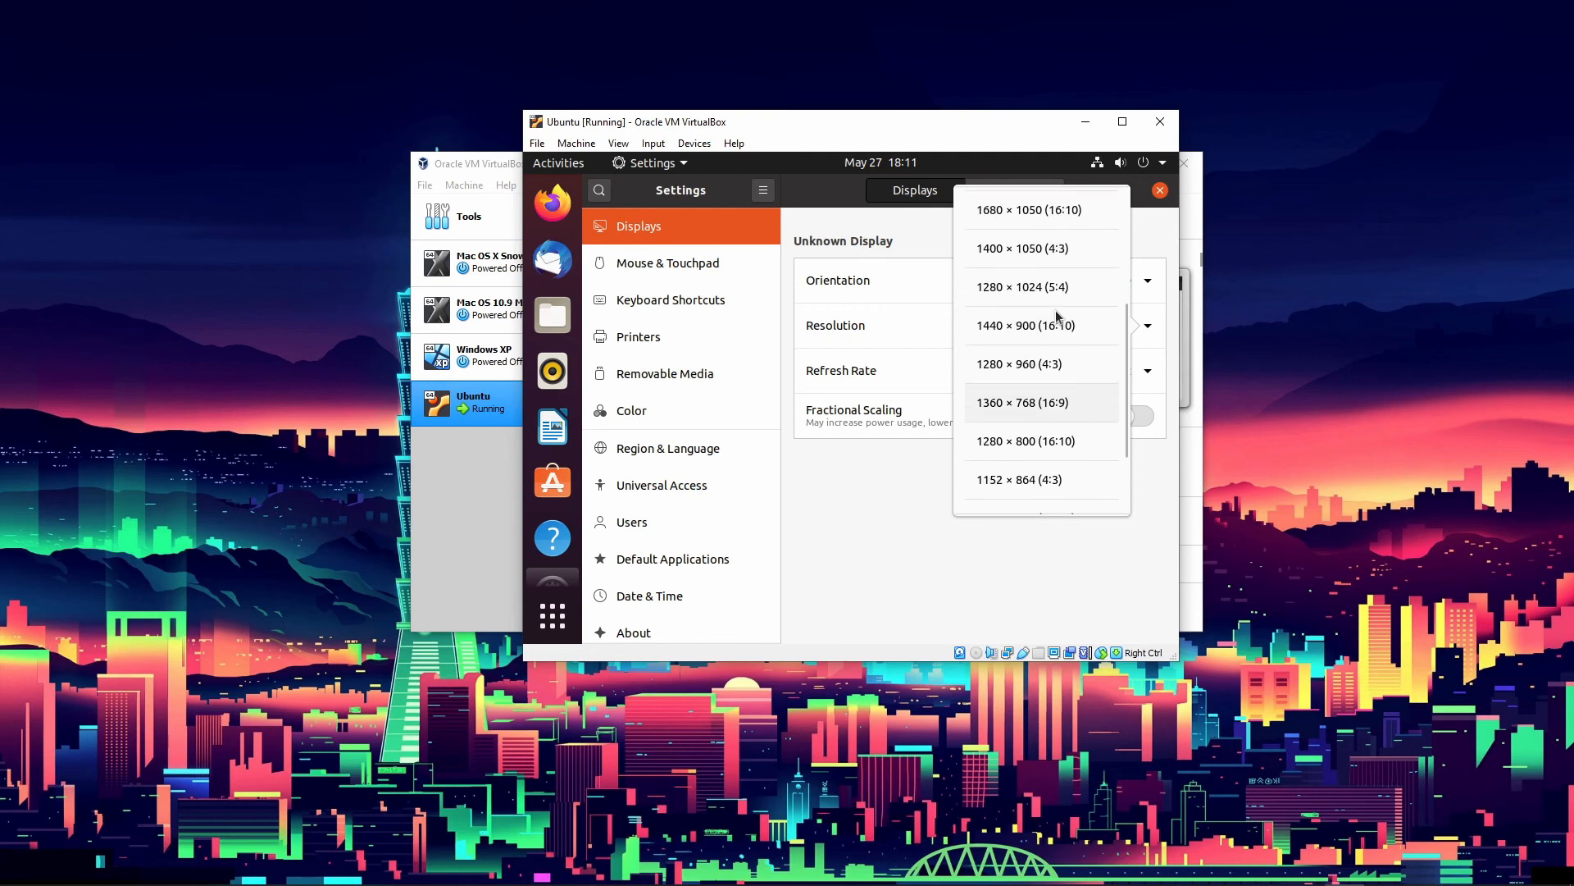
scroll(1055, 310, "up", 5)
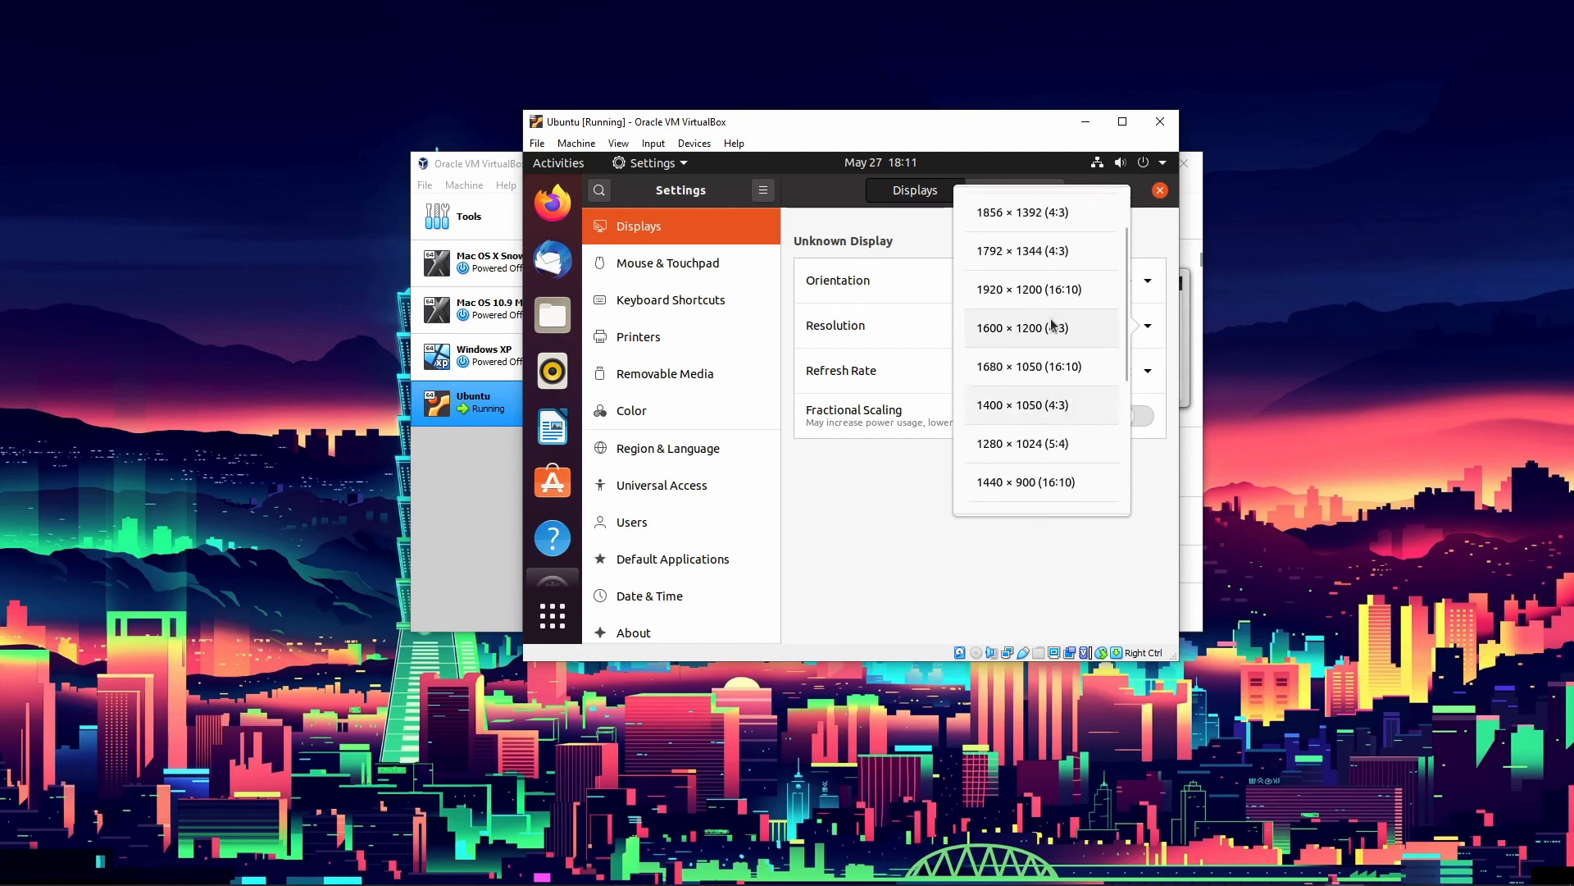
left_click(838, 509)
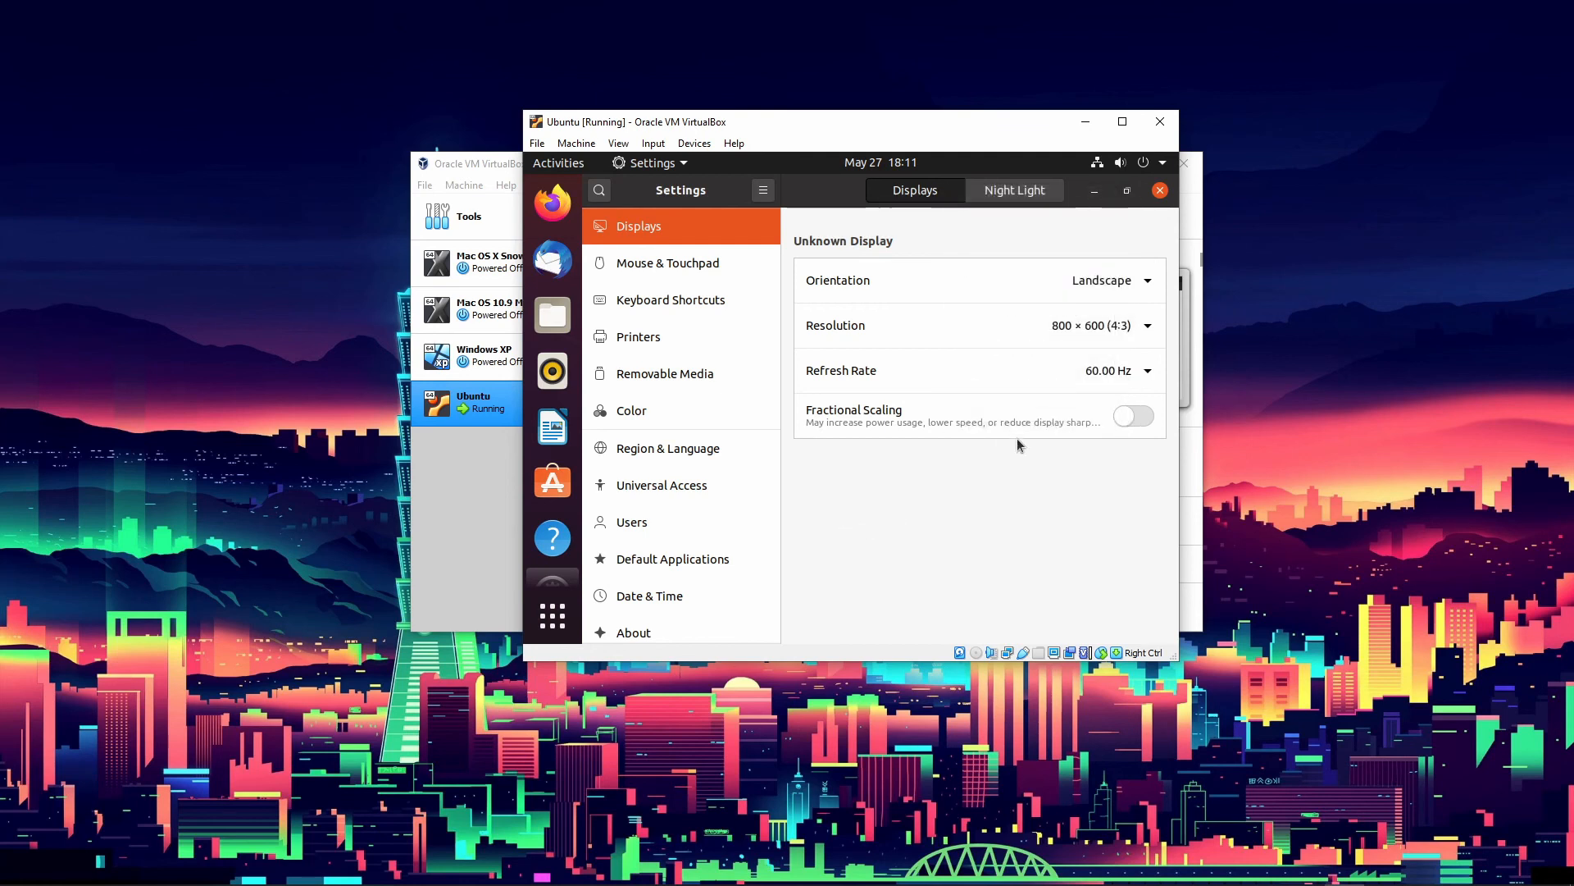
Check the display's refresh rate options and go through the full range of resolutions again without choosing one
left_click(1087, 370)
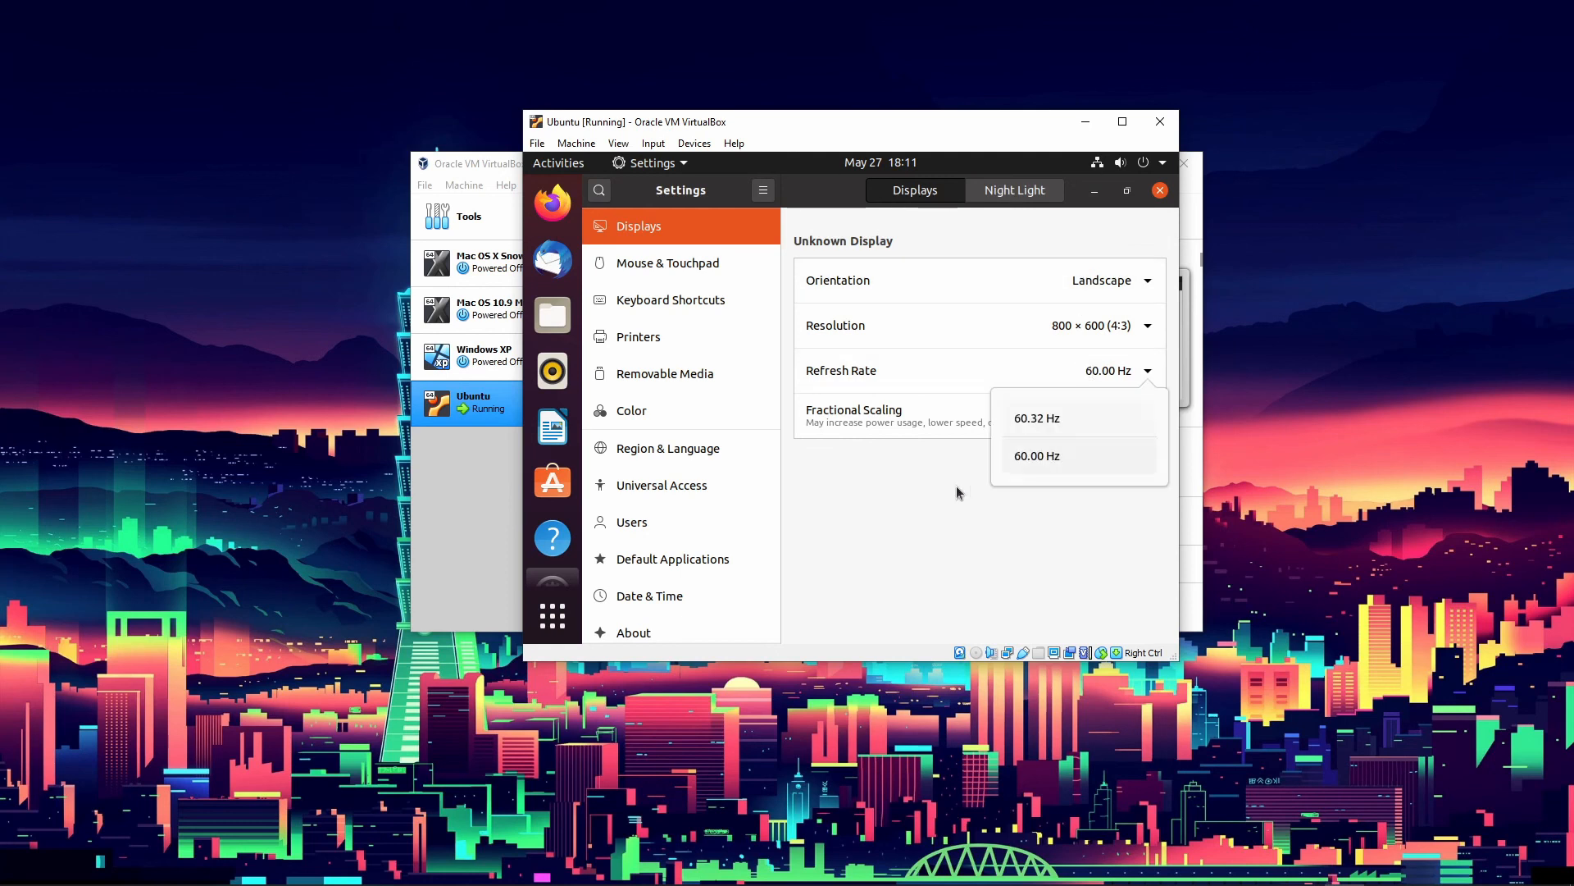
left_click(1029, 453)
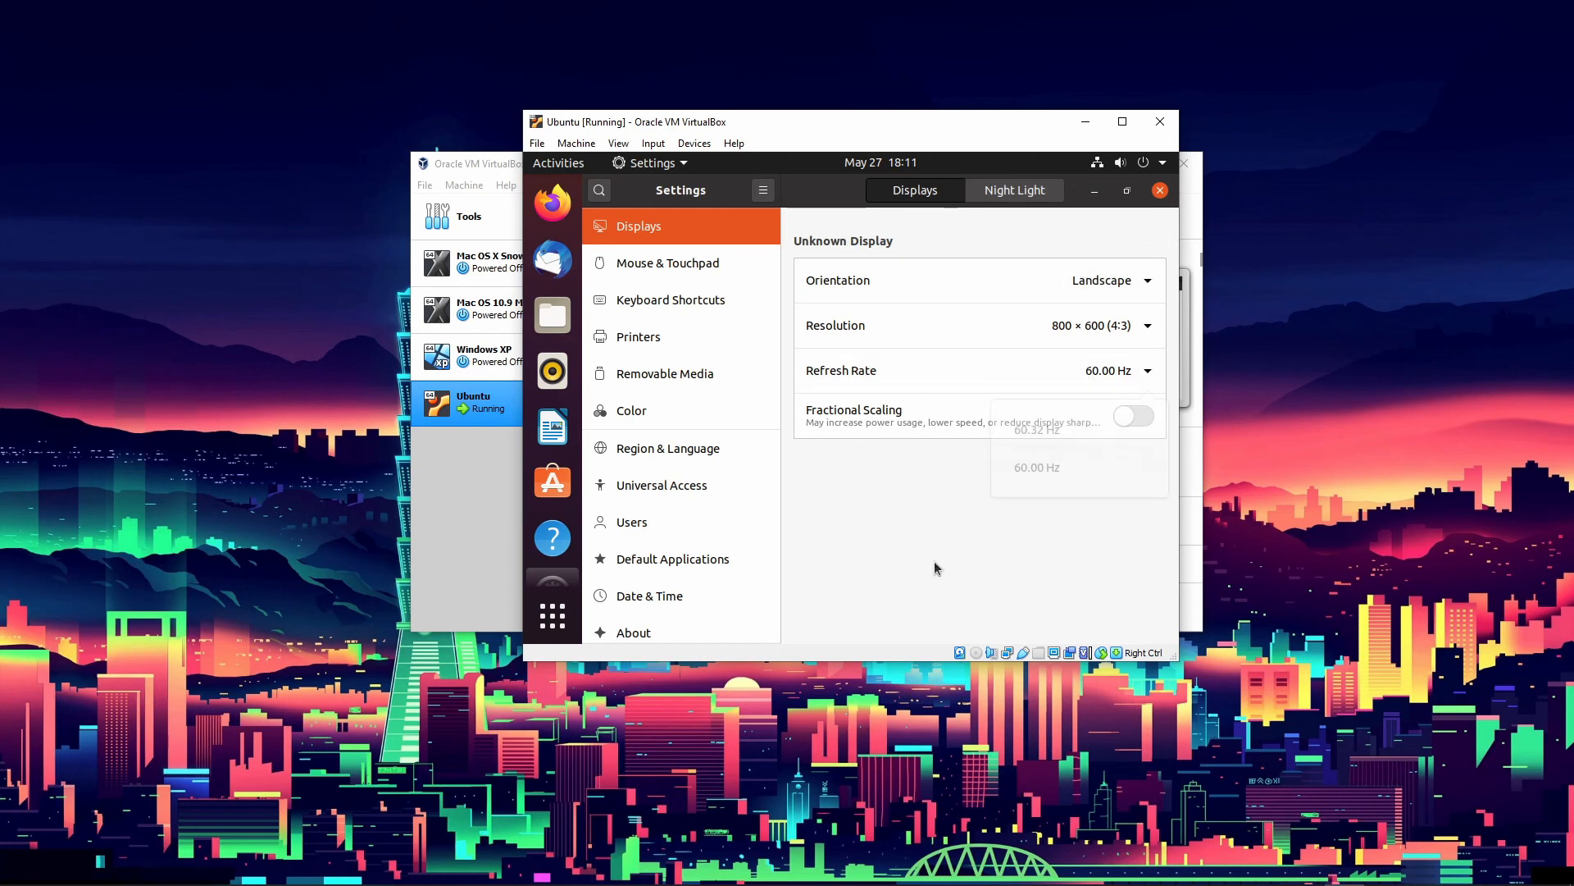
left_click(1115, 326)
scroll(1027, 423, "down", 3)
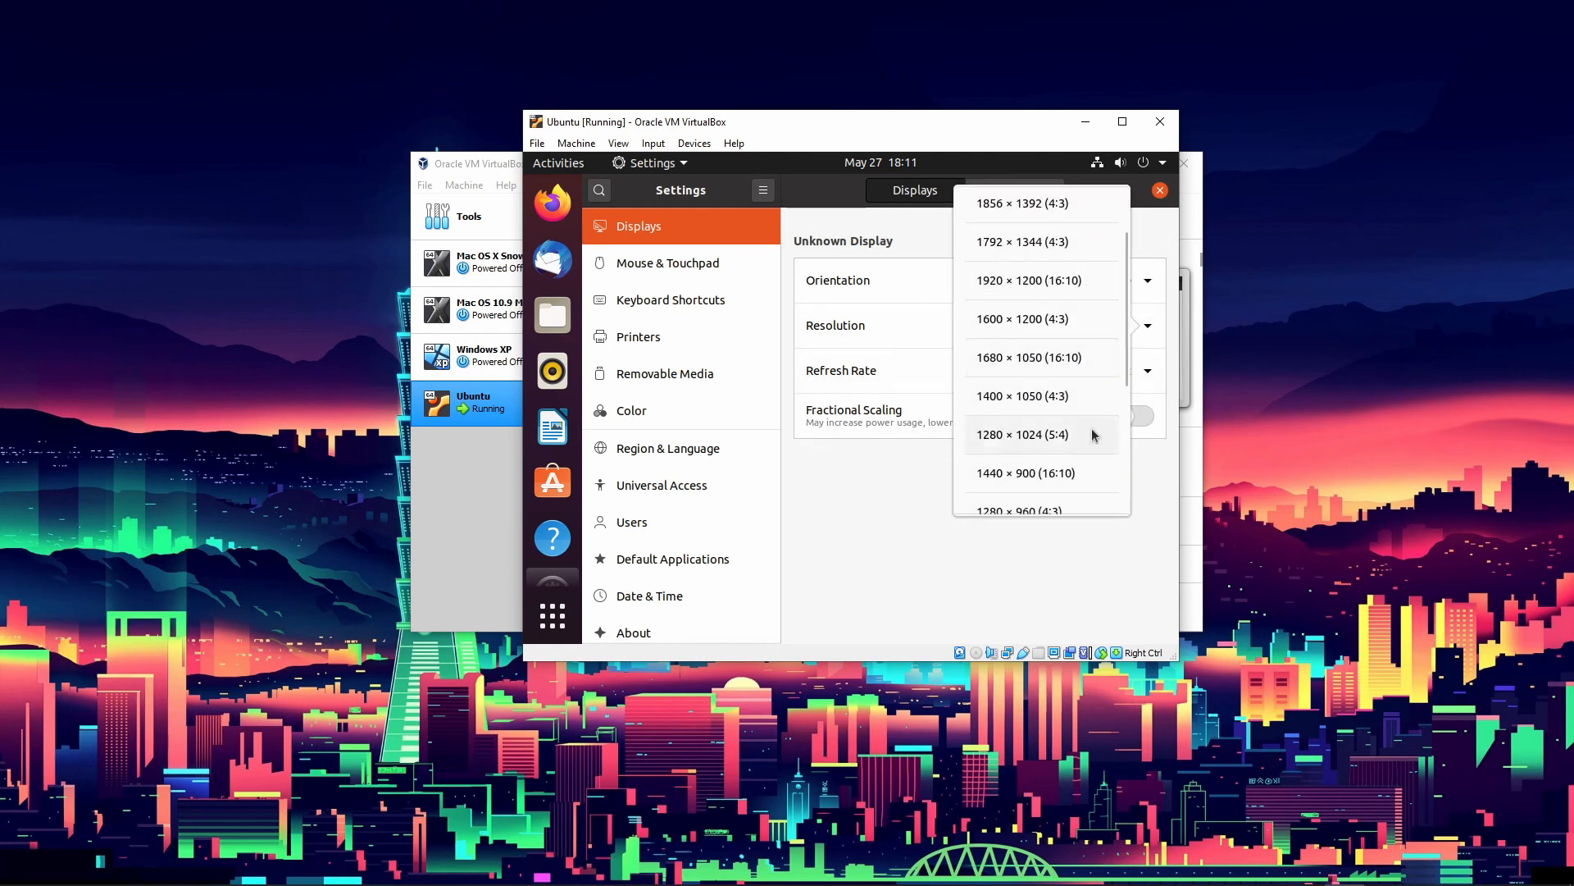
scroll(1054, 410, "down", 6)
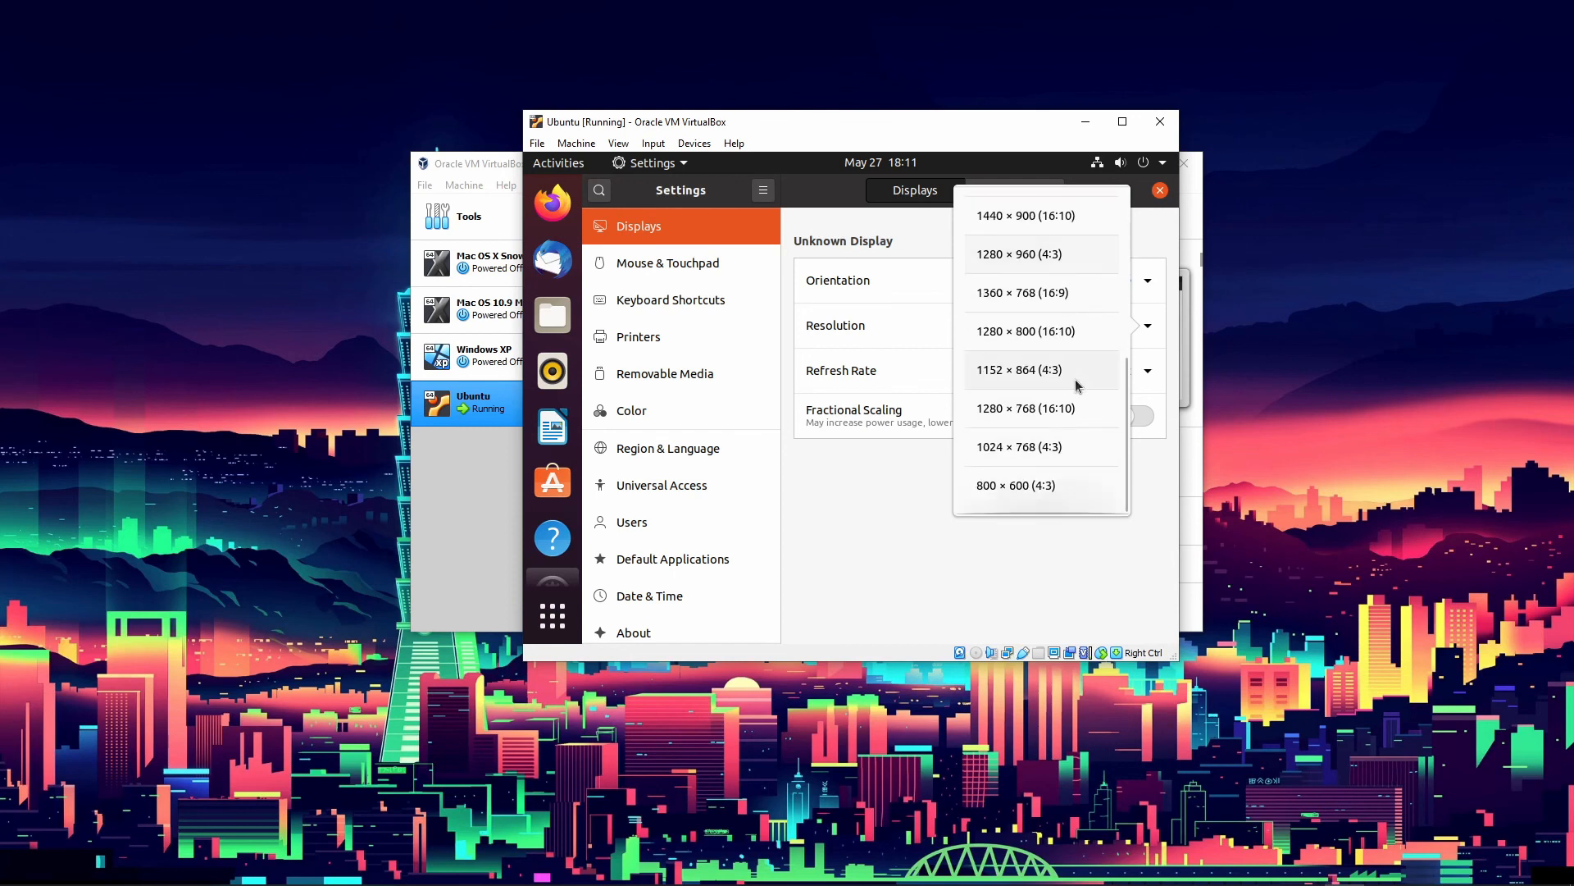
scroll(1025, 421, "up", 9)
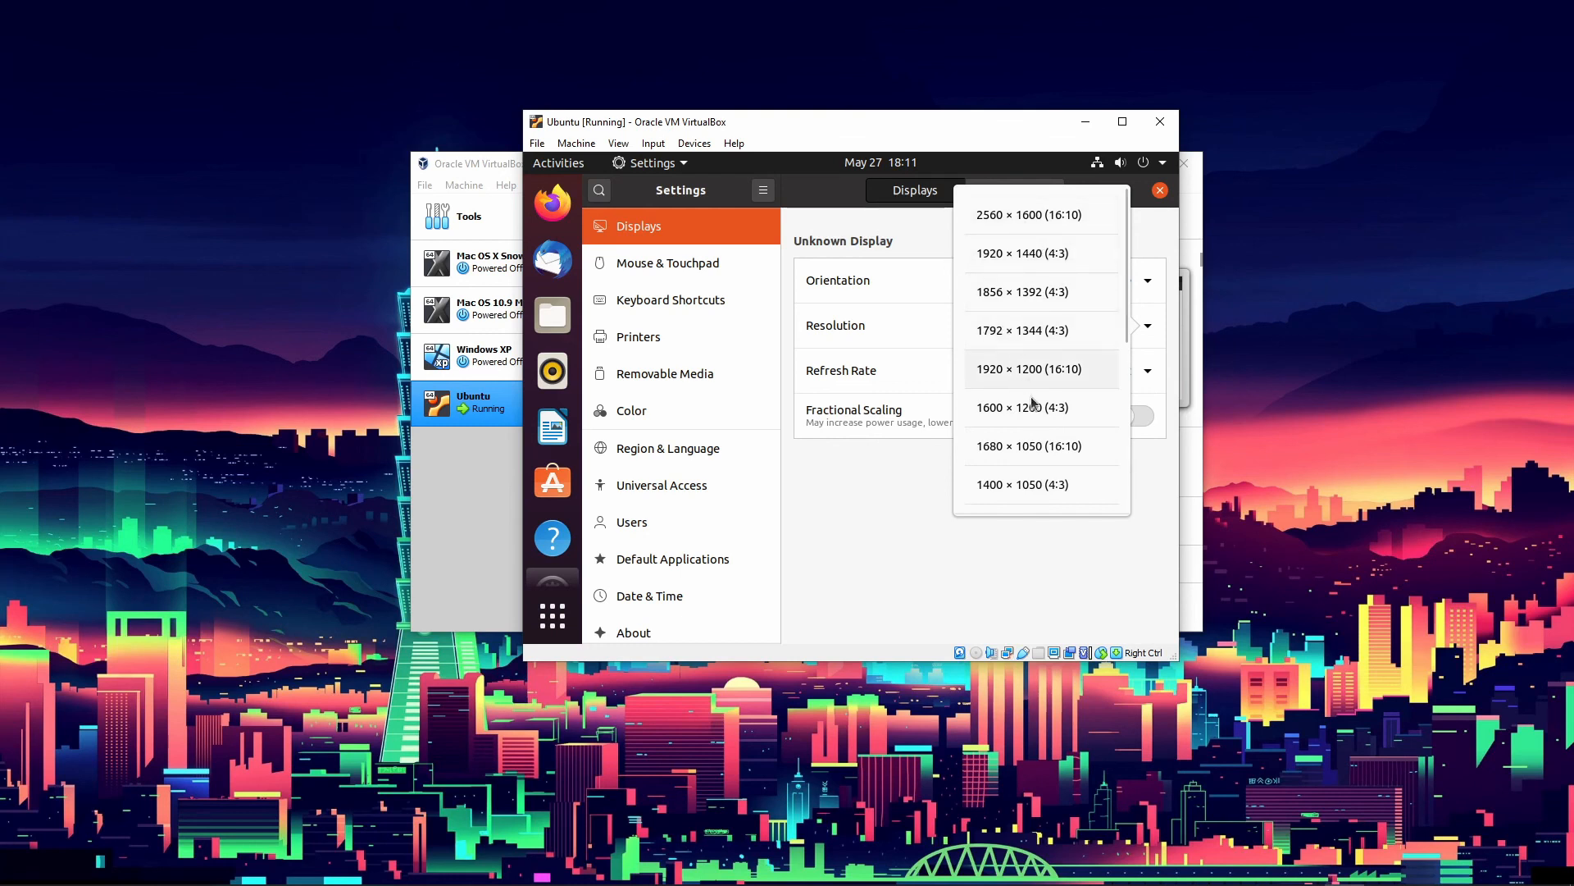
scroll(1037, 410, "down", 2)
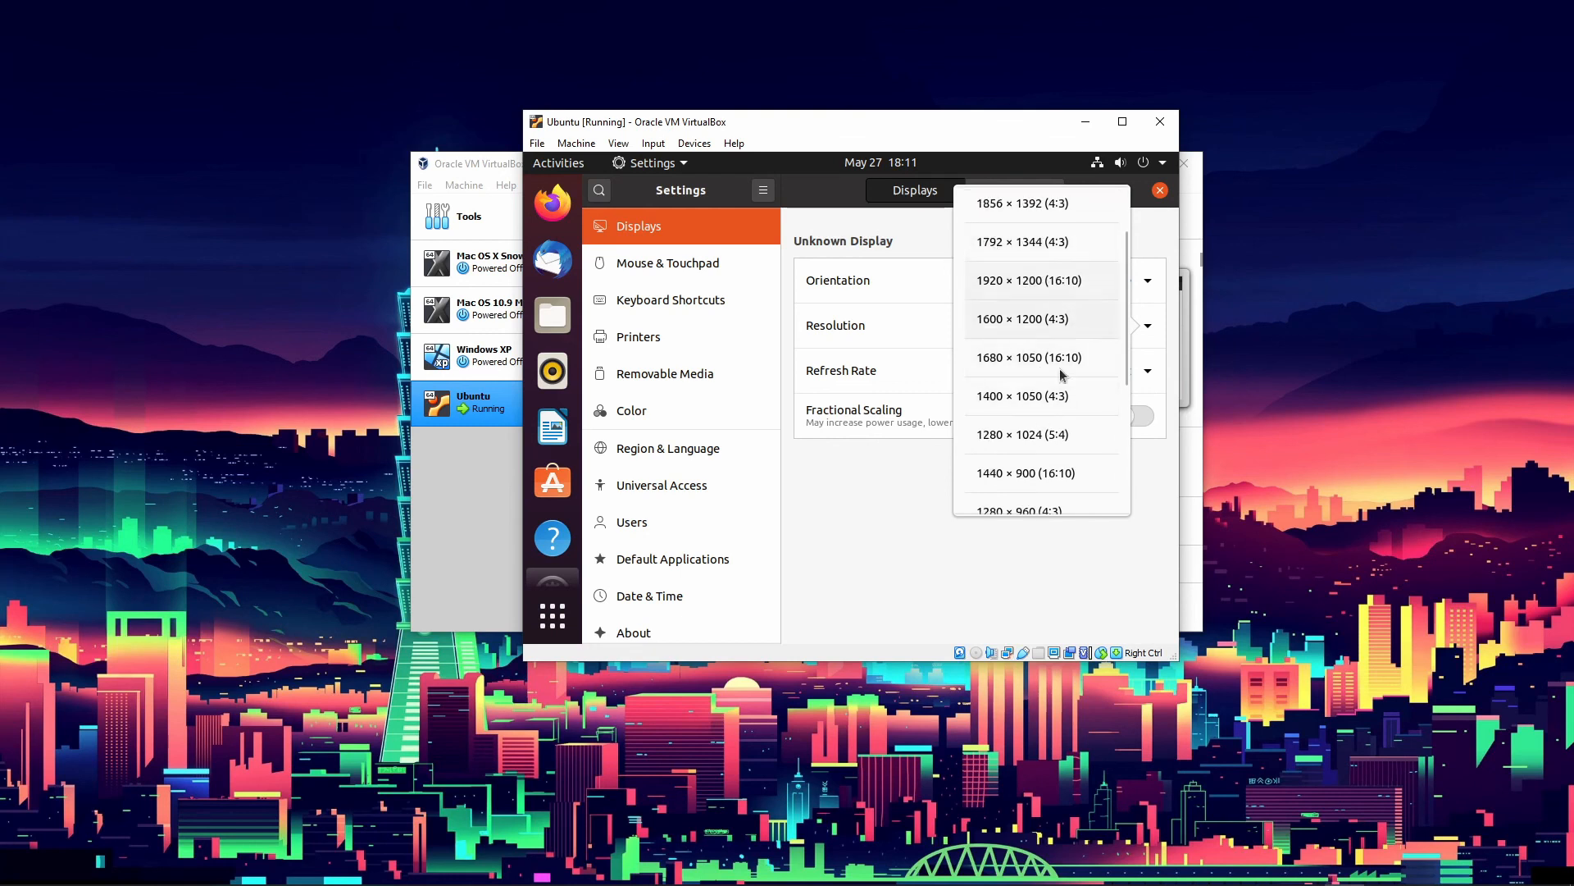
scroll(1053, 492, "up", 2)
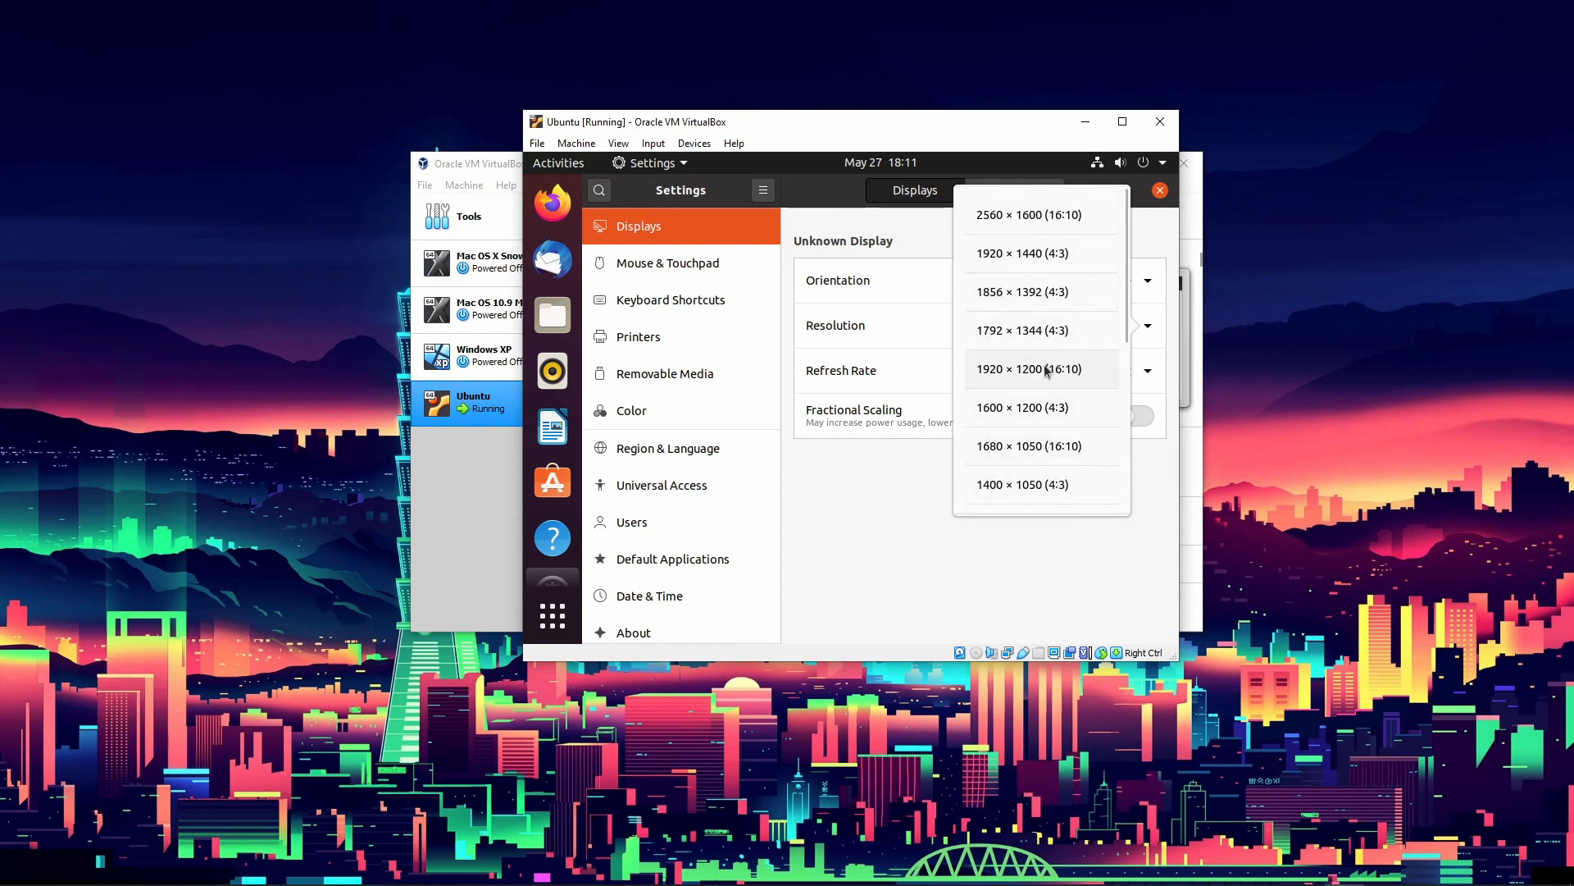
left_click(799, 580)
left_click(943, 332)
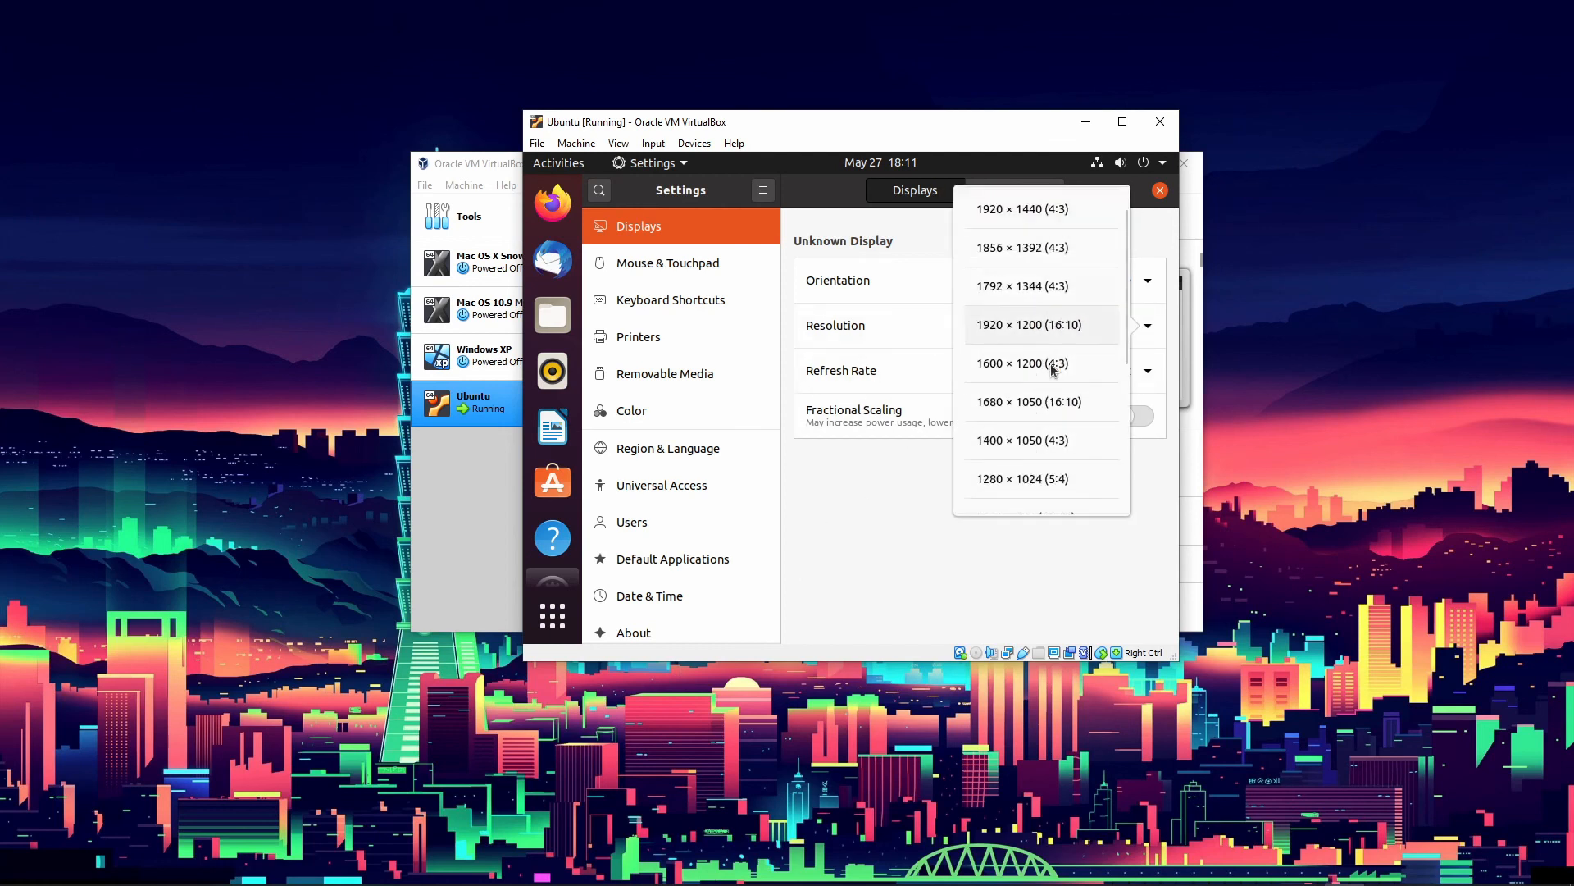
scroll(1049, 369, "down", 3)
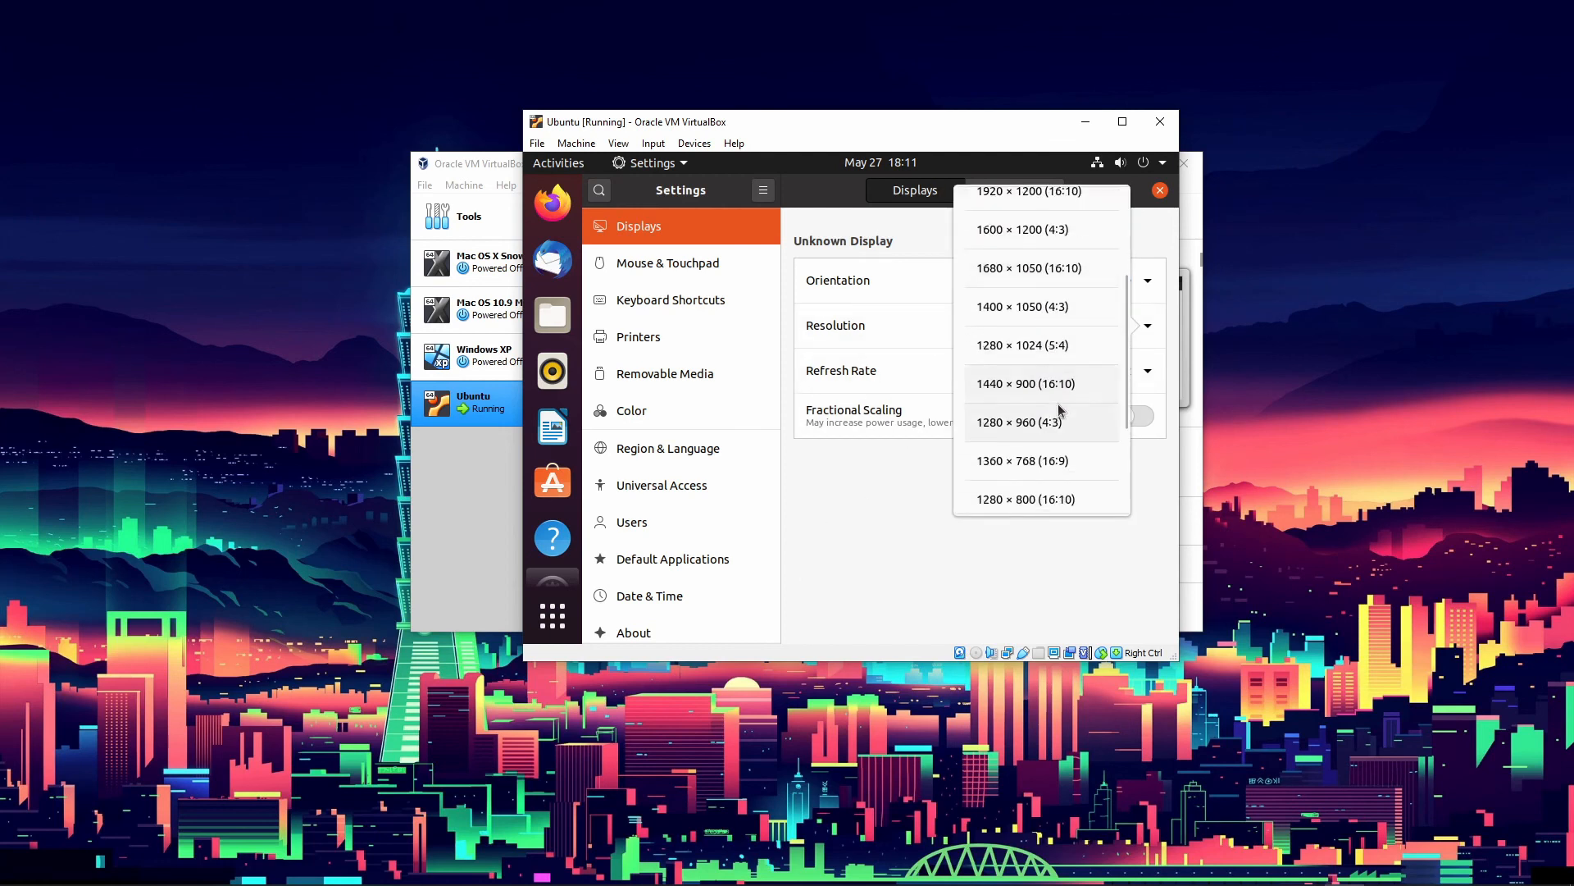
scroll(1060, 406, "down", 4)
scroll(1063, 408, "up", 5)
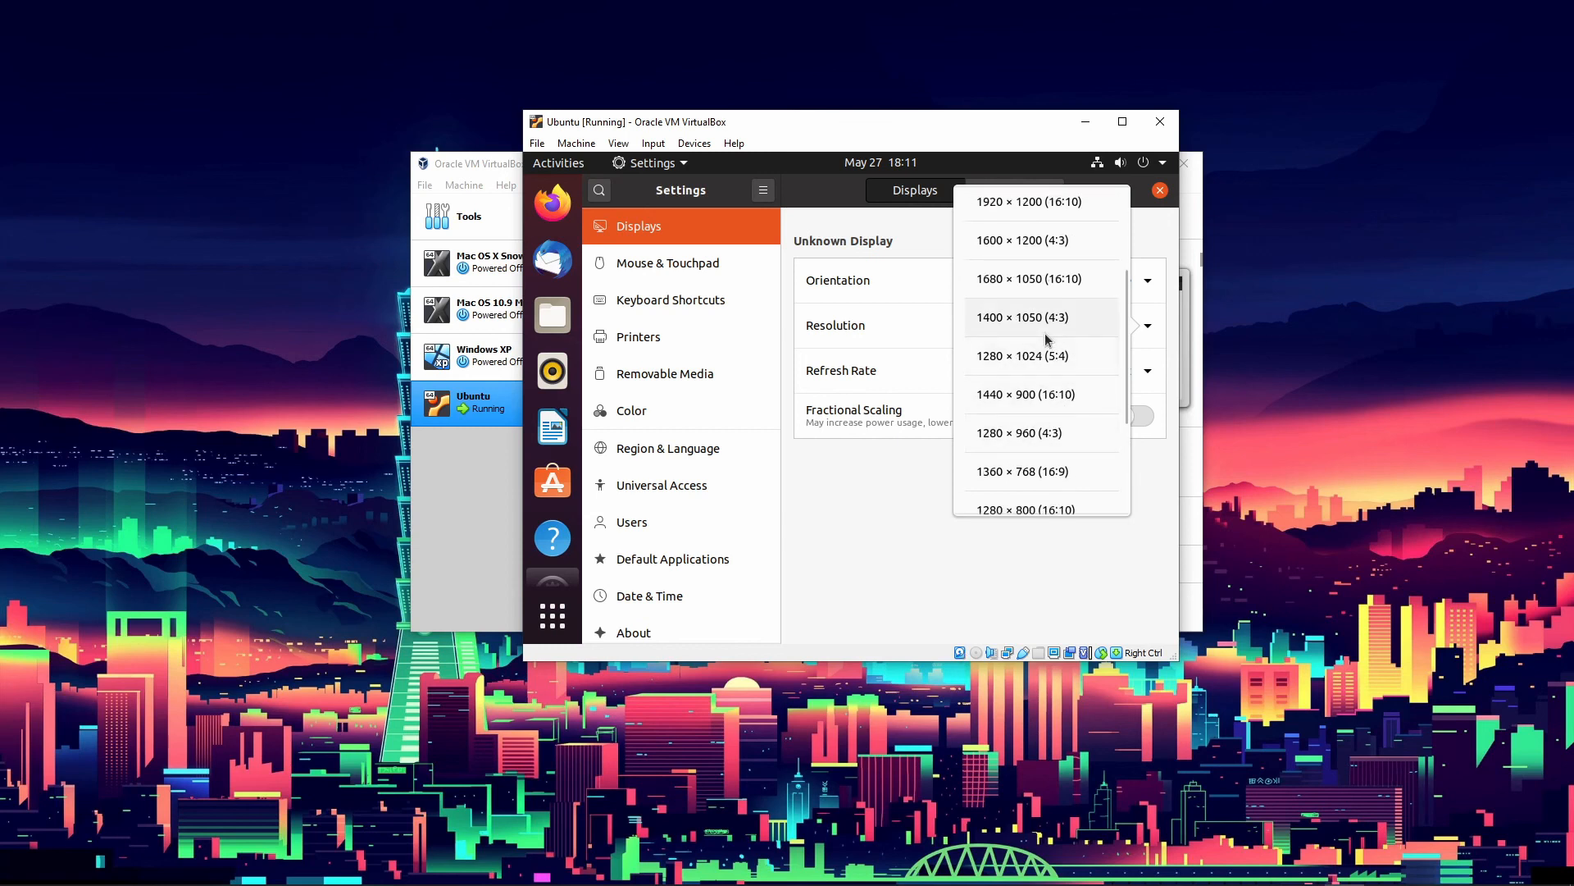
left_click(902, 603)
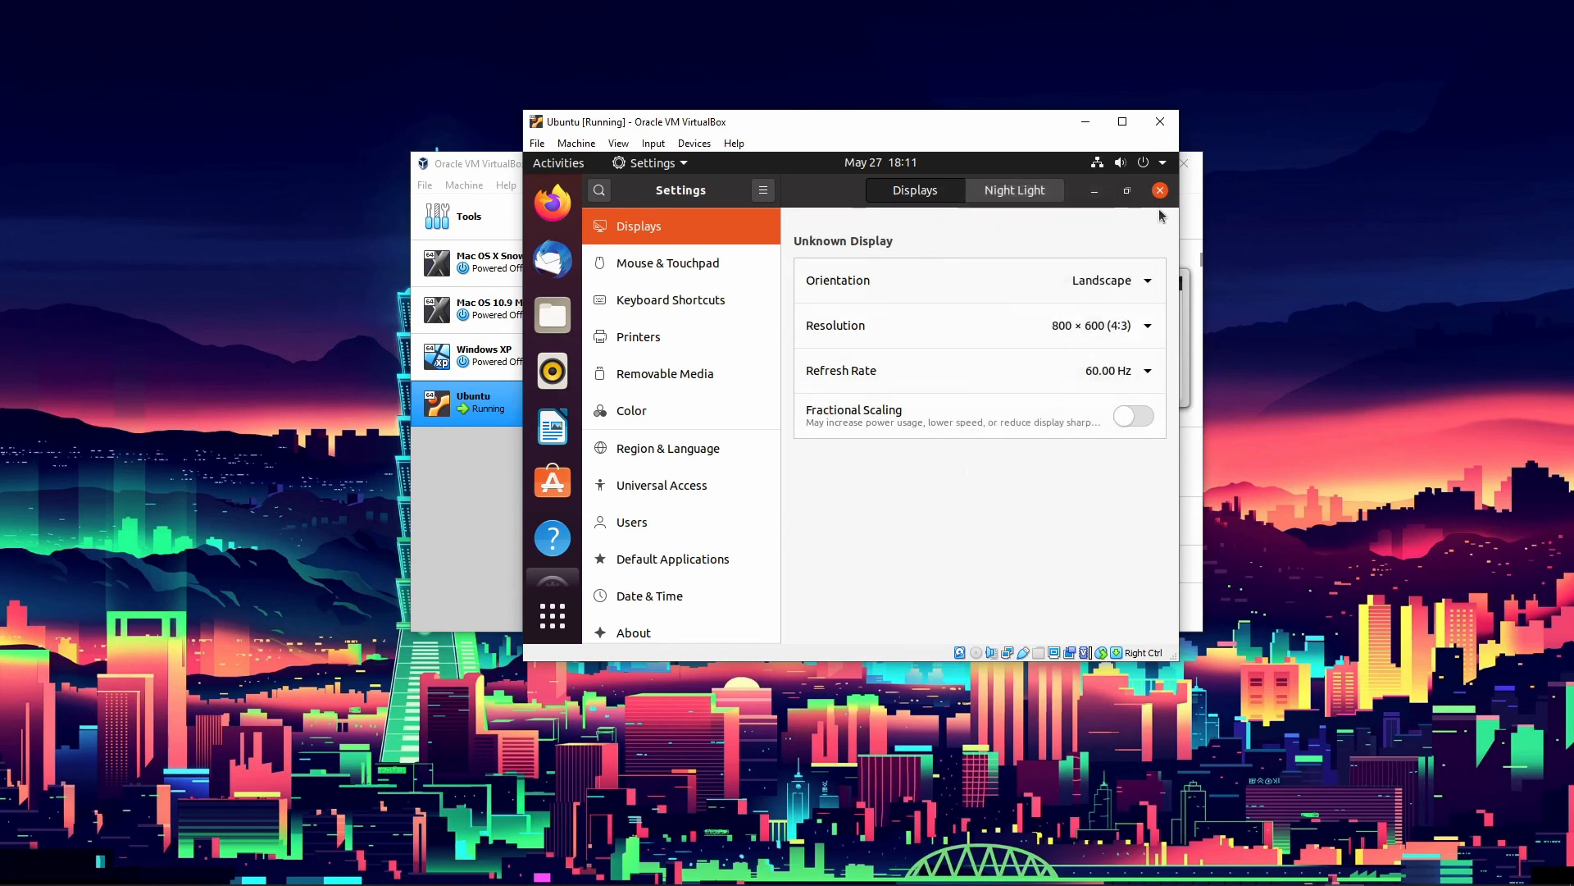
Close Ubuntu's Settings and slightly adjust the height of the virtual machine window
left_click(1160, 191)
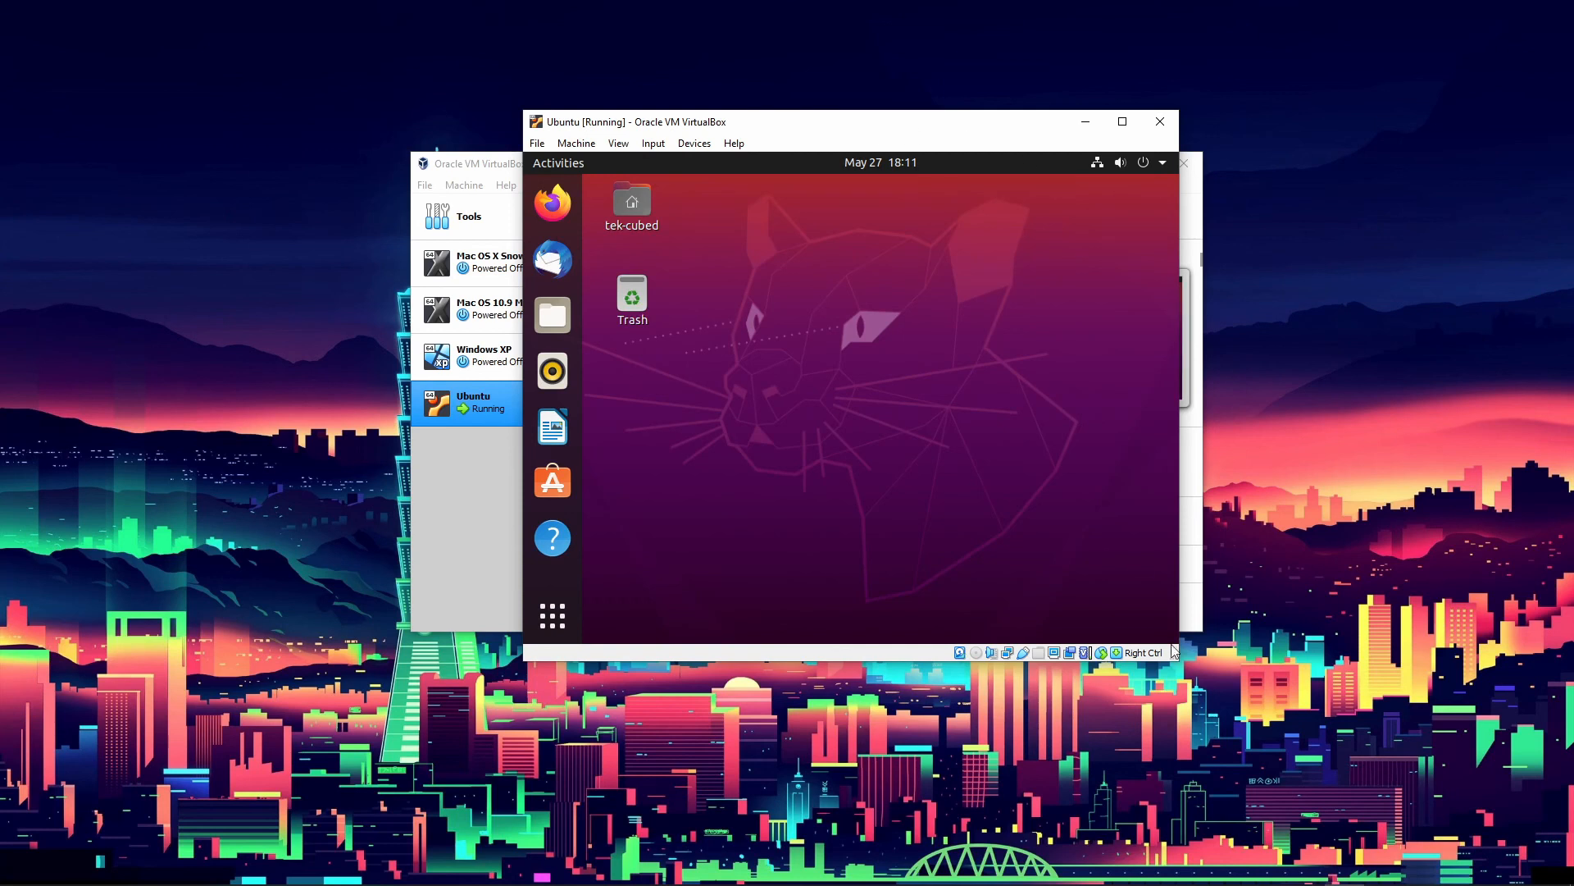
mouse_move(1174, 659)
left_mouse_down()
mouse_move(1392, 789)
mouse_move(1267, 745)
mouse_move(1175, 663)
left_mouse_up()
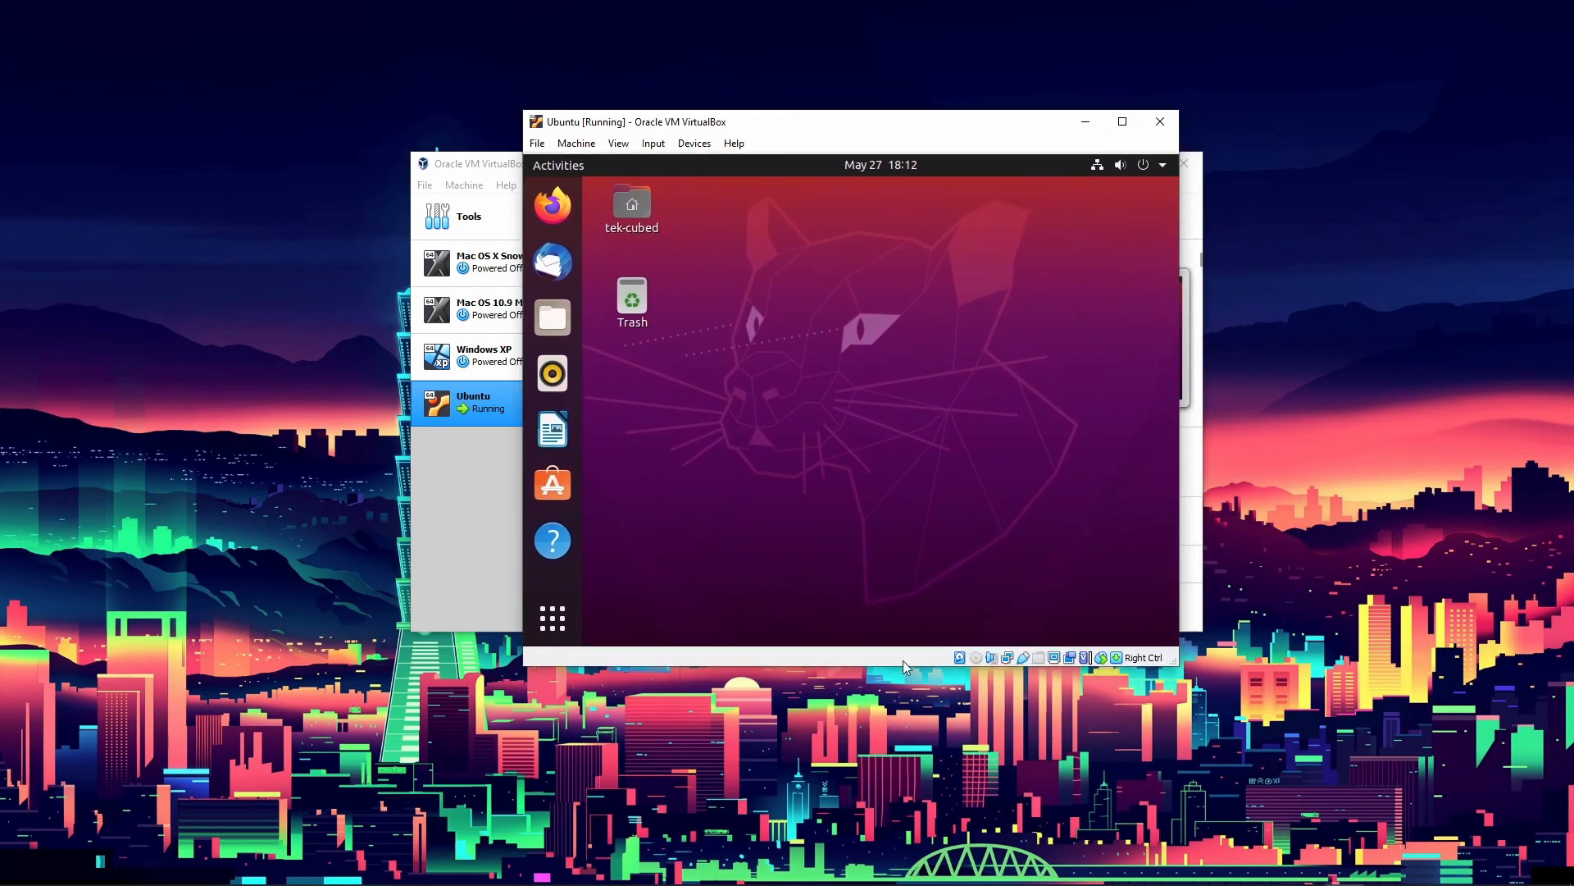
left_click_drag(897, 666, 896, 662)
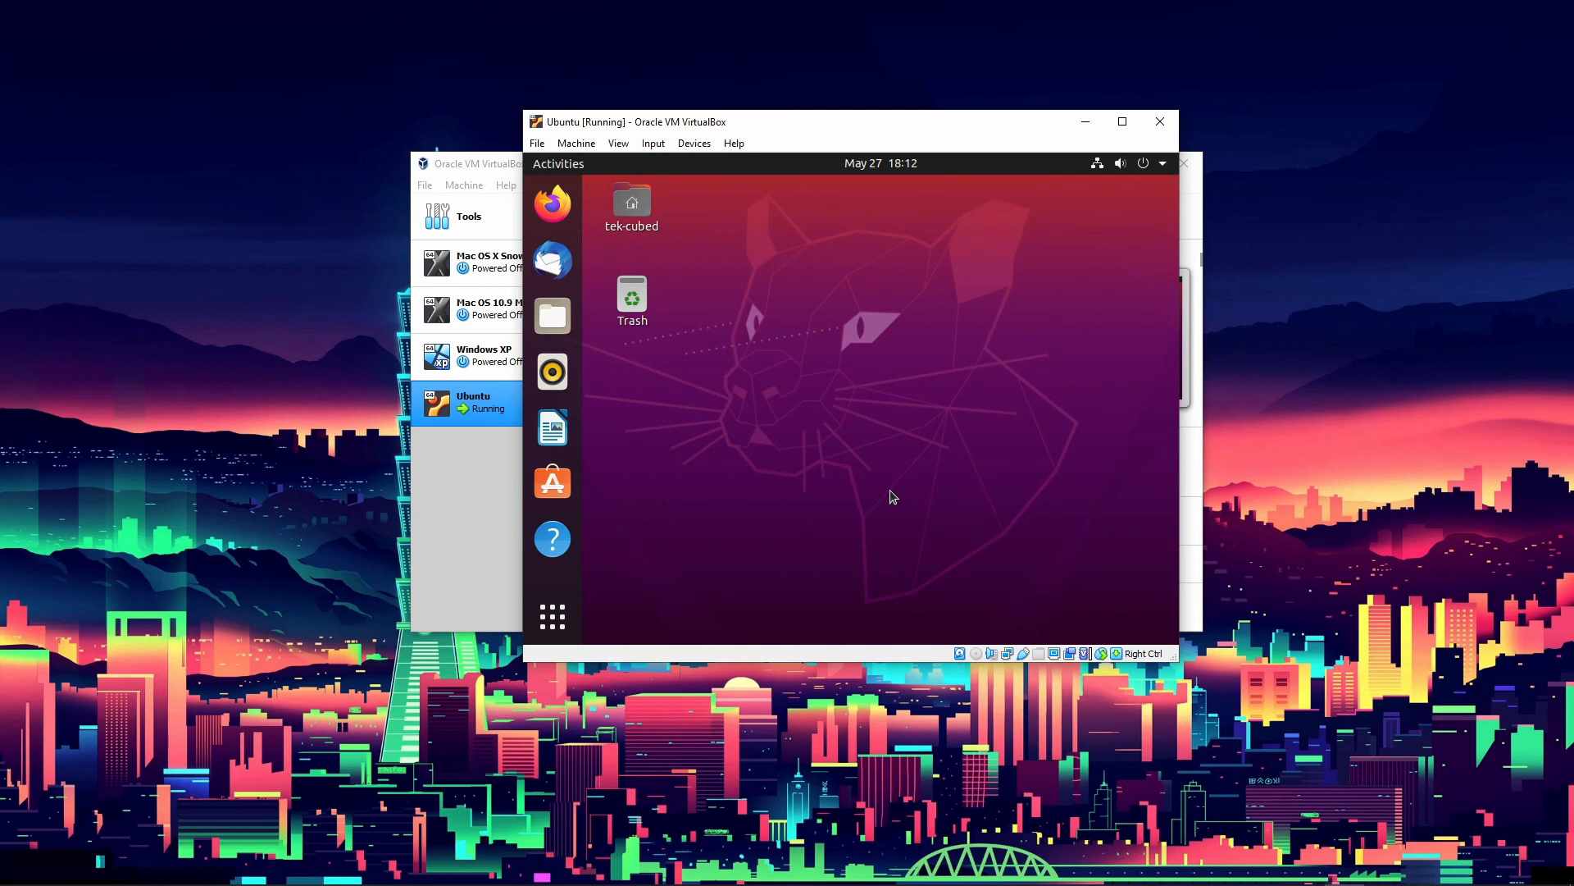
left_click_drag(964, 541, 812, 459)
left_click_drag(699, 256, 921, 482)
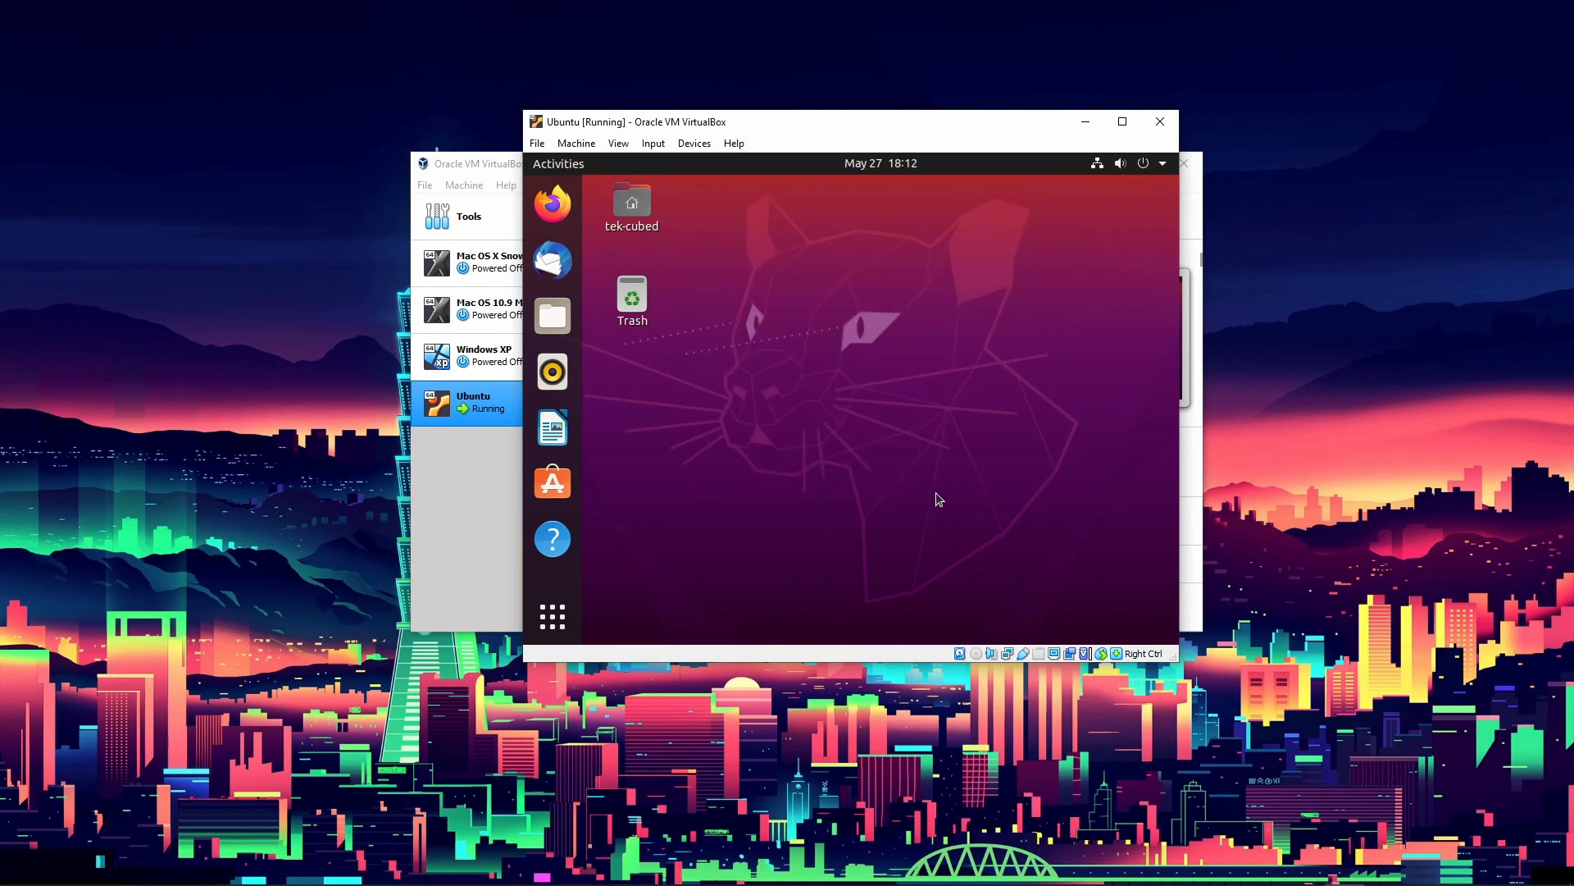